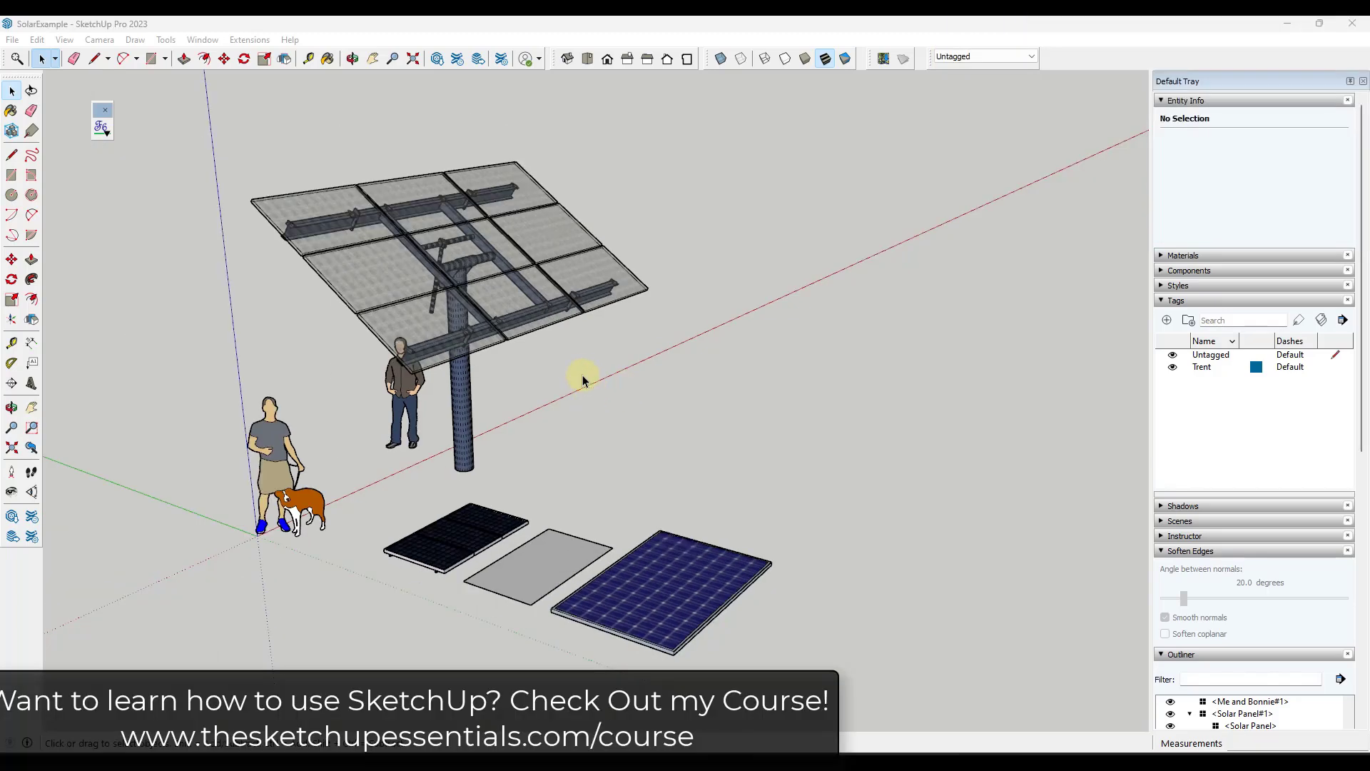
Search the 3D Warehouse models for "solar panels" and browse the results for replacement panels.
{"action": "middle_click_drag", "start_coordinate": [582, 381], "coordinate": [566, 355]}
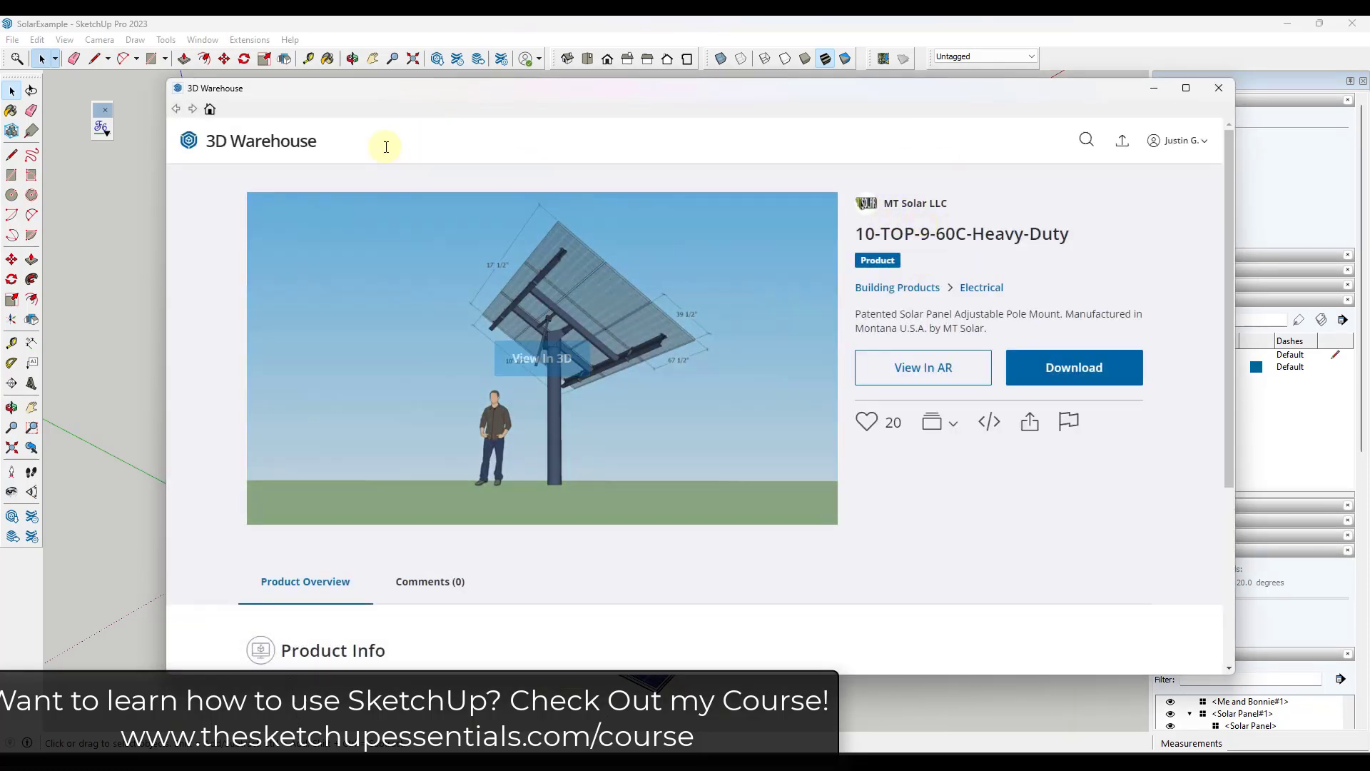
{"action": "left_click", "coordinate": [1087, 140]}
{"action": "type", "text": "s"}
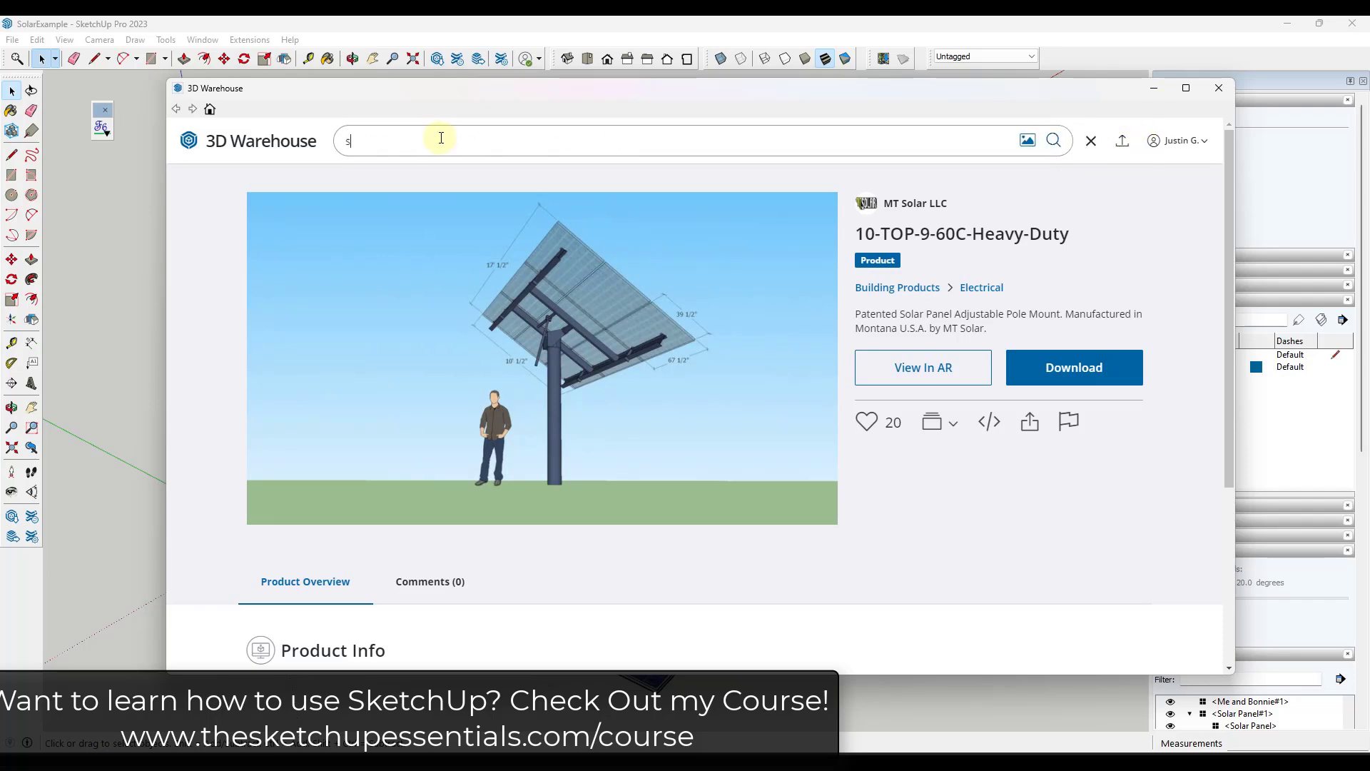
{"action": "type", "text": "olar panels"}
{"action": "key", "text": "Return"}
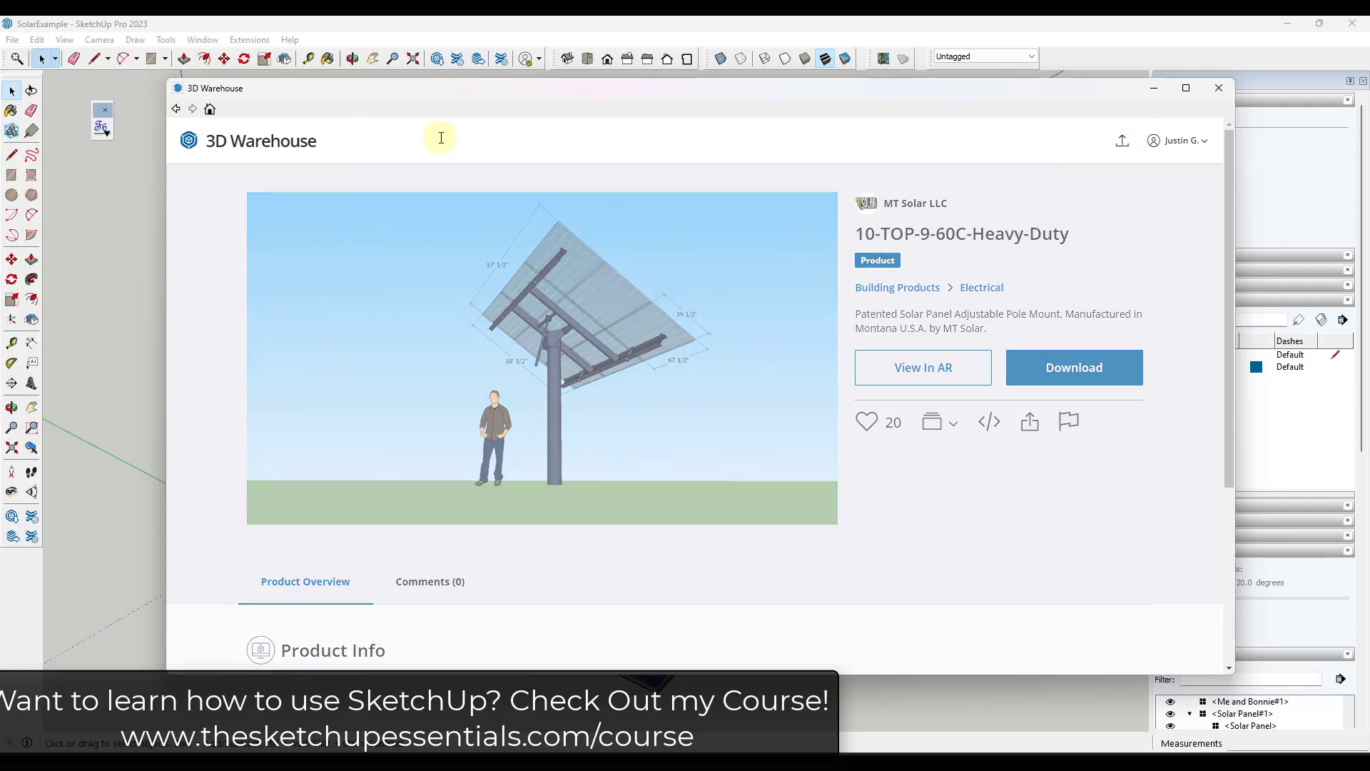
{"action": "left_click", "coordinate": [359, 187]}
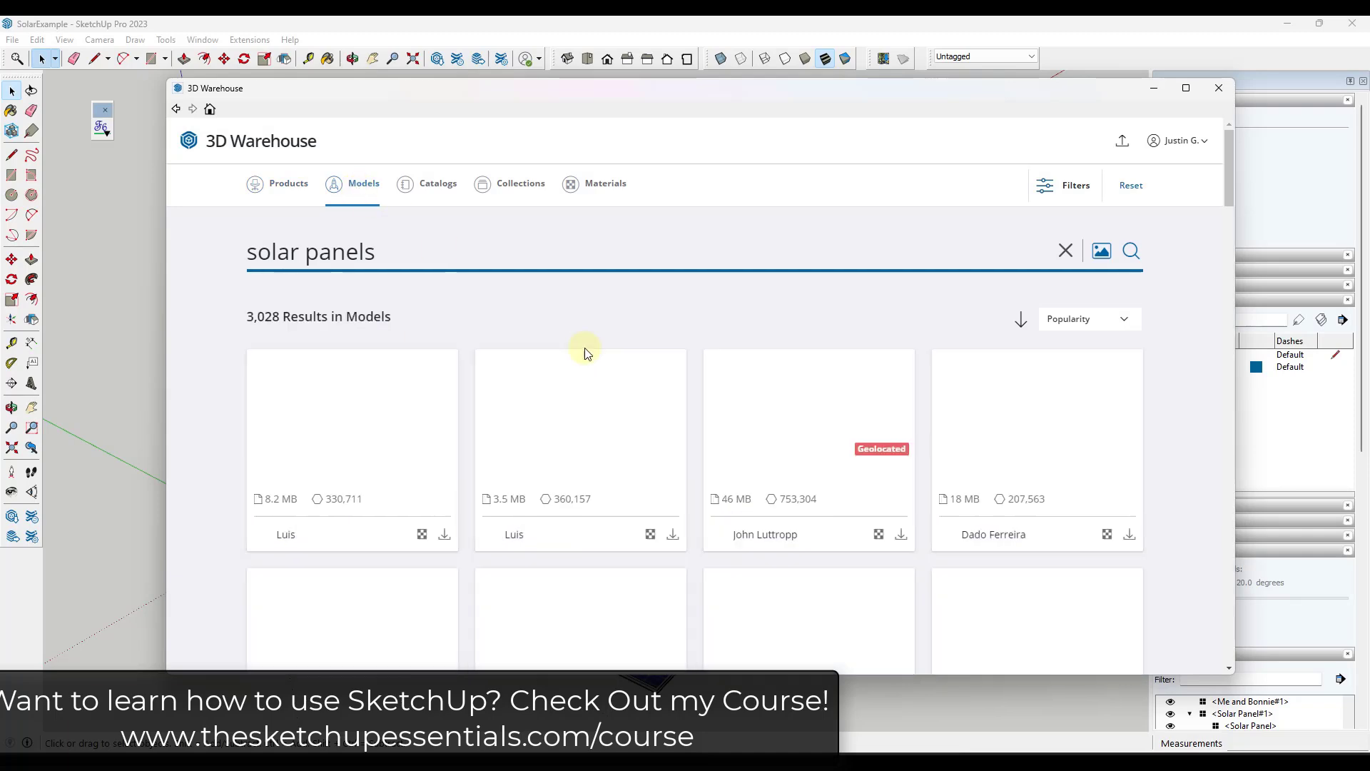
{"action": "scroll", "coordinate": [587, 350], "scroll_direction": "down", "scroll_amount": 5}
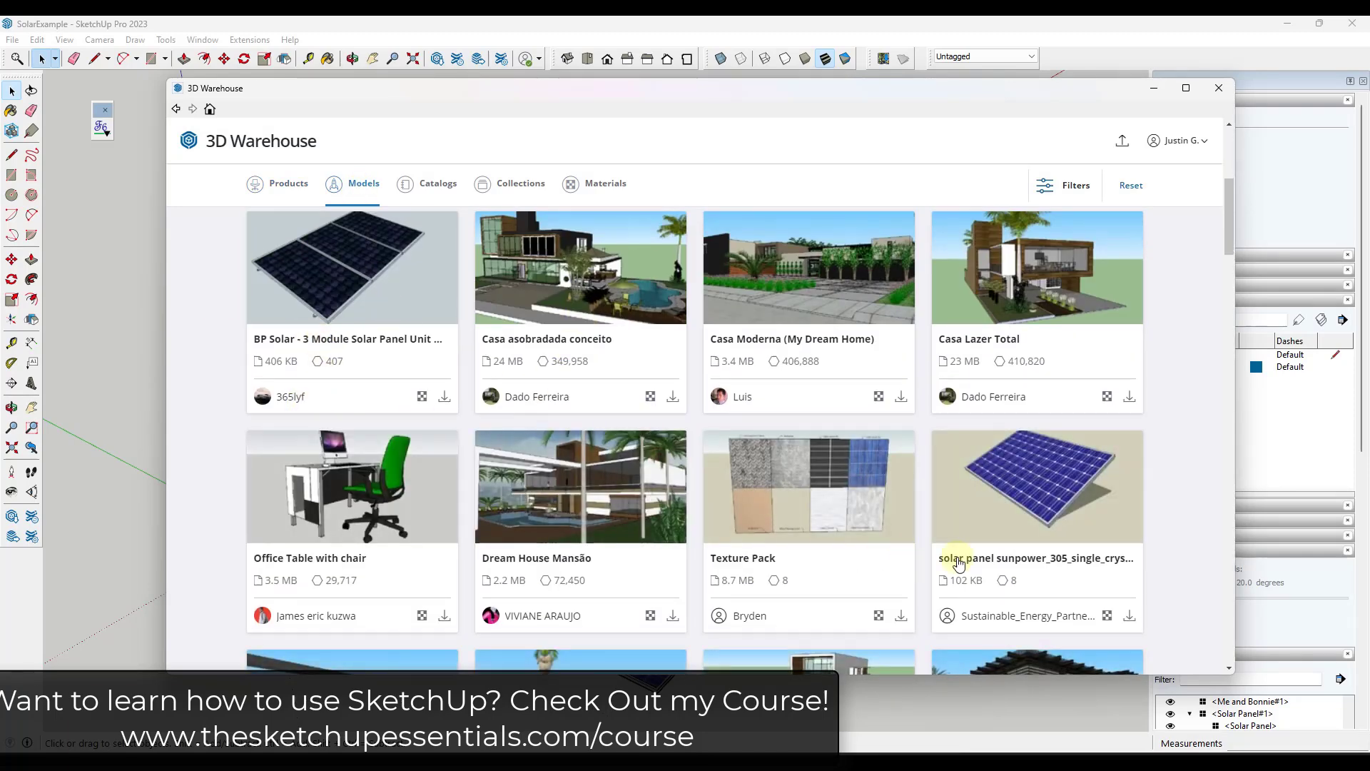
View the page of the sunpower_305 solar panel's publisher, return to the search results and close 3D Warehouse.
{"action": "left_click", "coordinate": [1013, 615]}
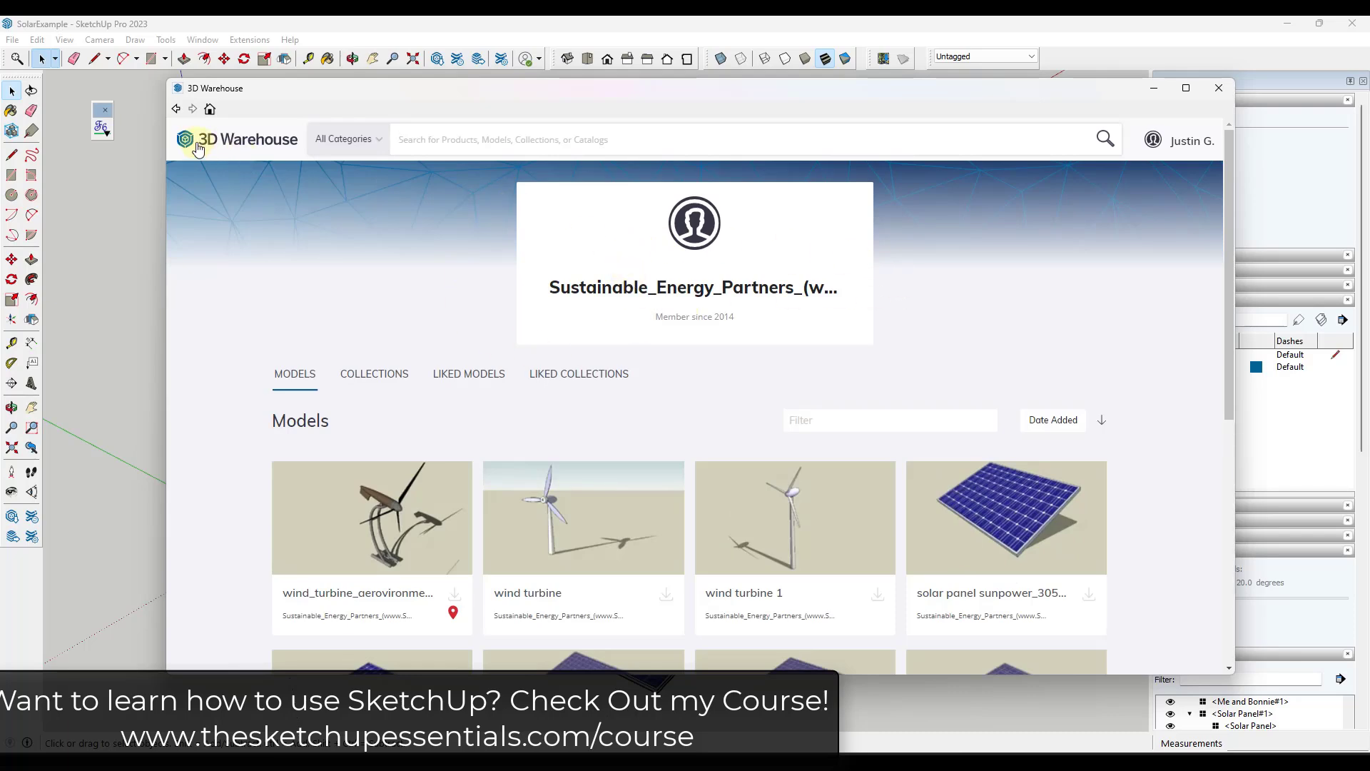
{"action": "left_click", "coordinate": [178, 111]}
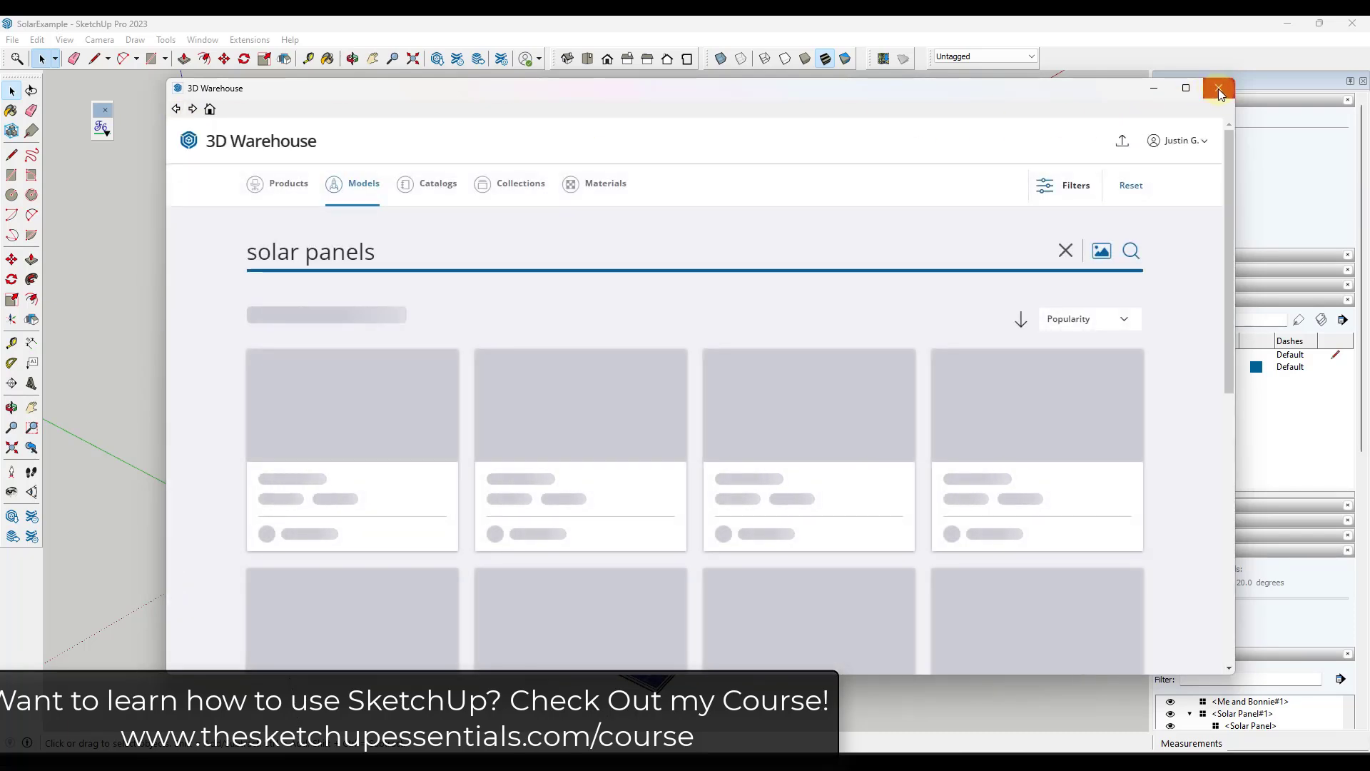
{"action": "left_click", "coordinate": [1219, 90]}
Examine a panel component in the pole-mounted array and the three alternative panels lying on the ground.
{"action": "scroll", "coordinate": [557, 385], "scroll_direction": "down", "scroll_amount": 2}
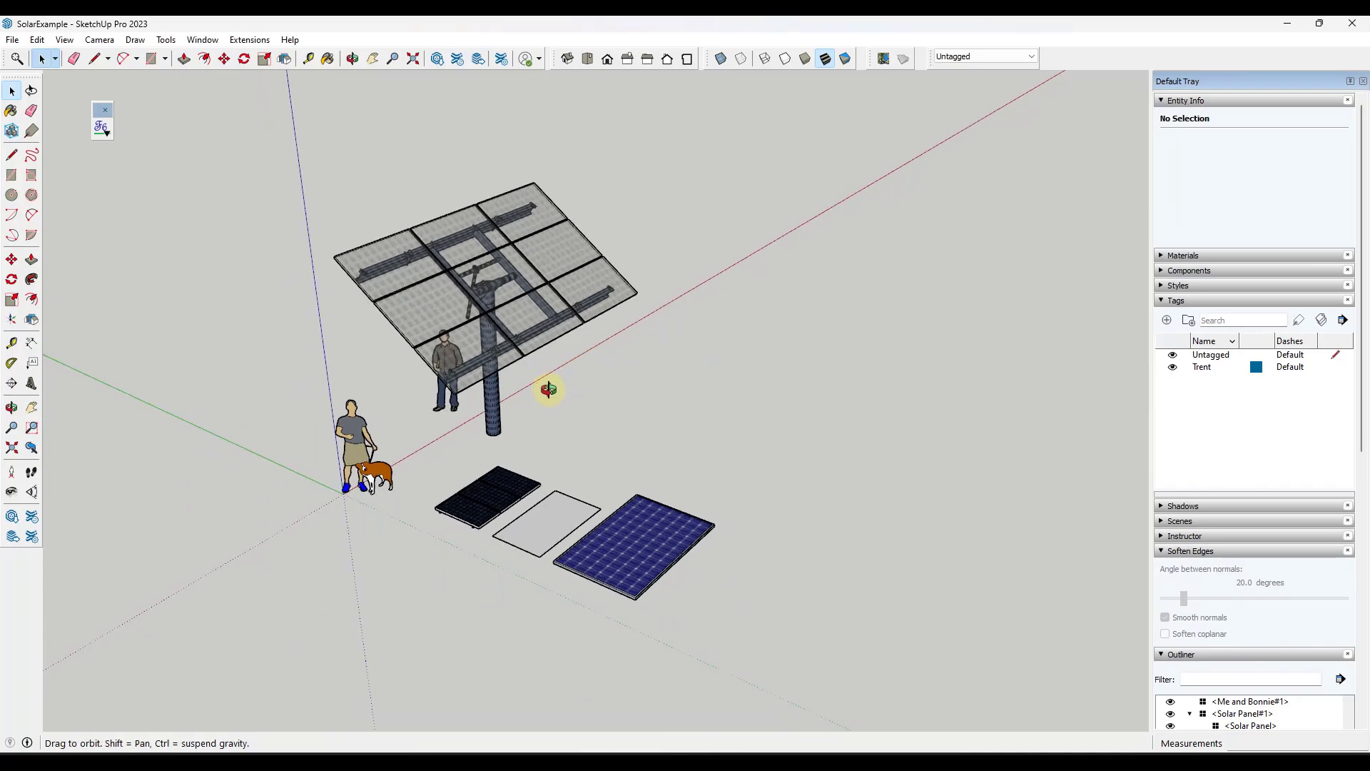
{"action": "scroll", "coordinate": [442, 285], "scroll_direction": "up", "scroll_amount": 6}
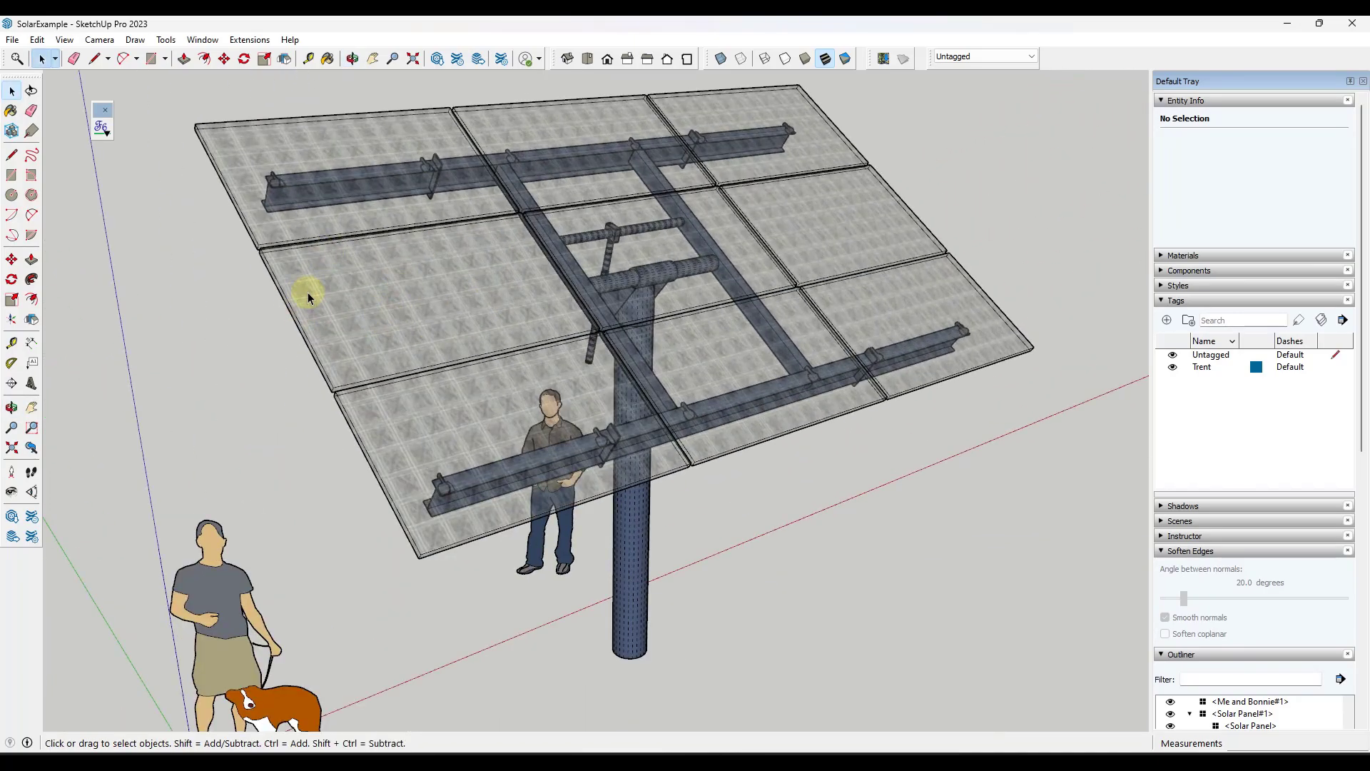
{"action": "left_click", "coordinate": [317, 289]}
{"action": "middle_click_drag", "start_coordinate": [318, 297], "coordinate": [533, 309]}
{"action": "scroll", "coordinate": [542, 318], "scroll_direction": "down", "scroll_amount": 3}
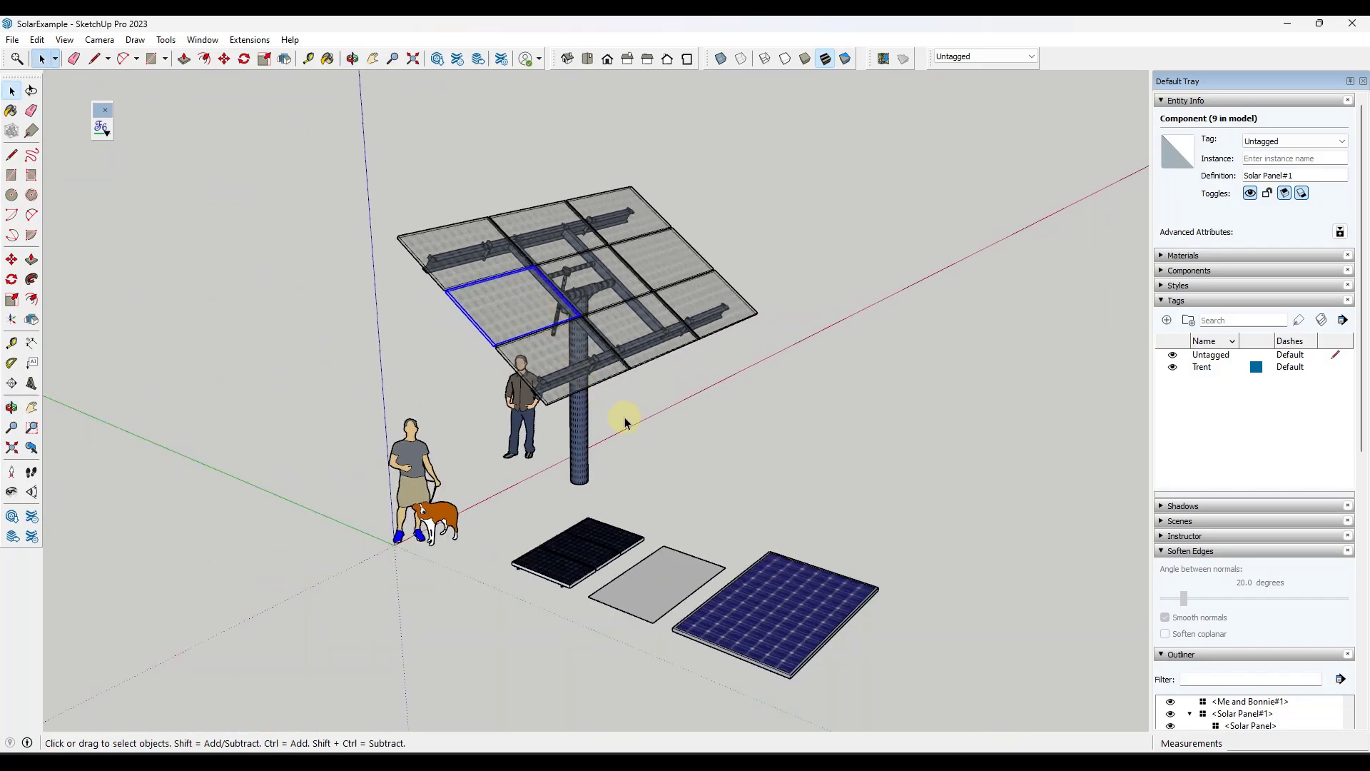
{"action": "scroll", "coordinate": [620, 356], "scroll_direction": "up", "scroll_amount": 5}
{"action": "scroll", "coordinate": [629, 402], "scroll_direction": "down", "scroll_amount": 4}
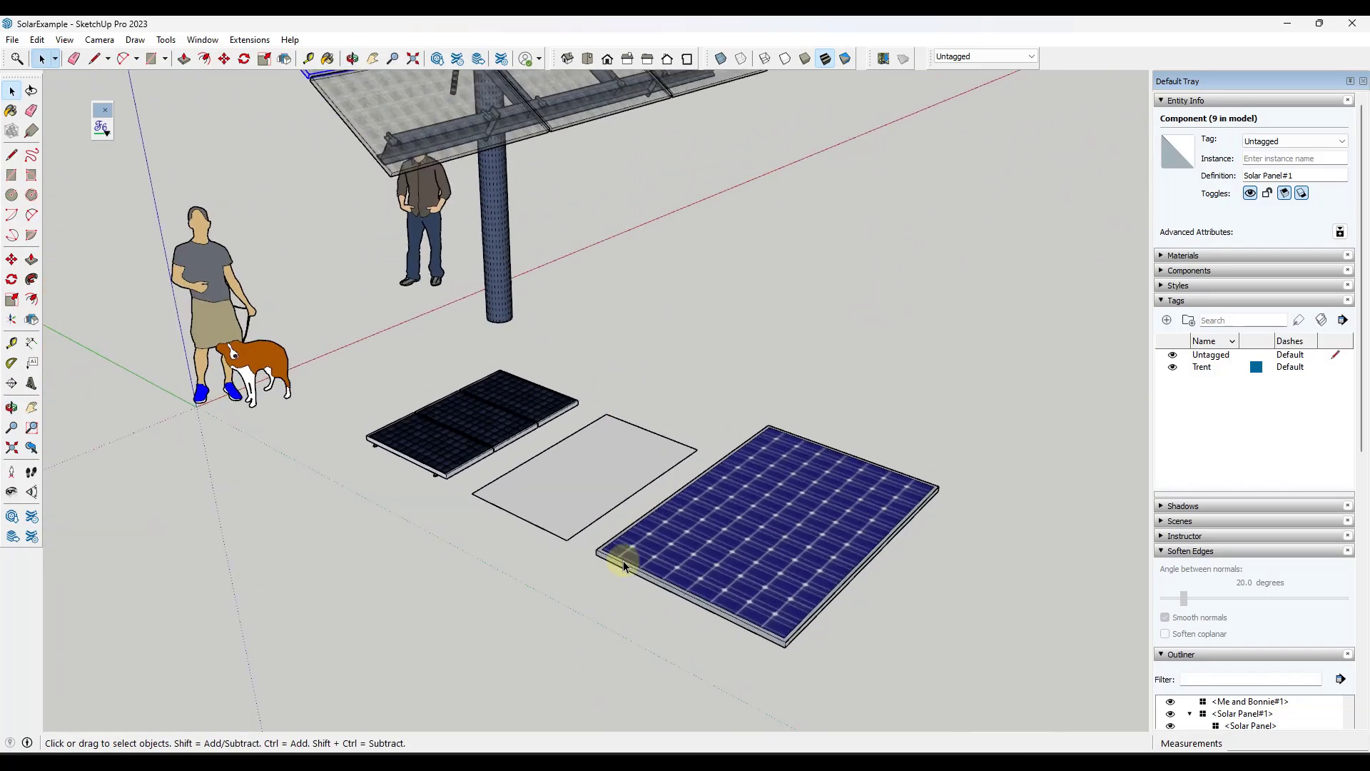
{"action": "scroll", "coordinate": [547, 384], "scroll_direction": "up", "scroll_amount": 5}
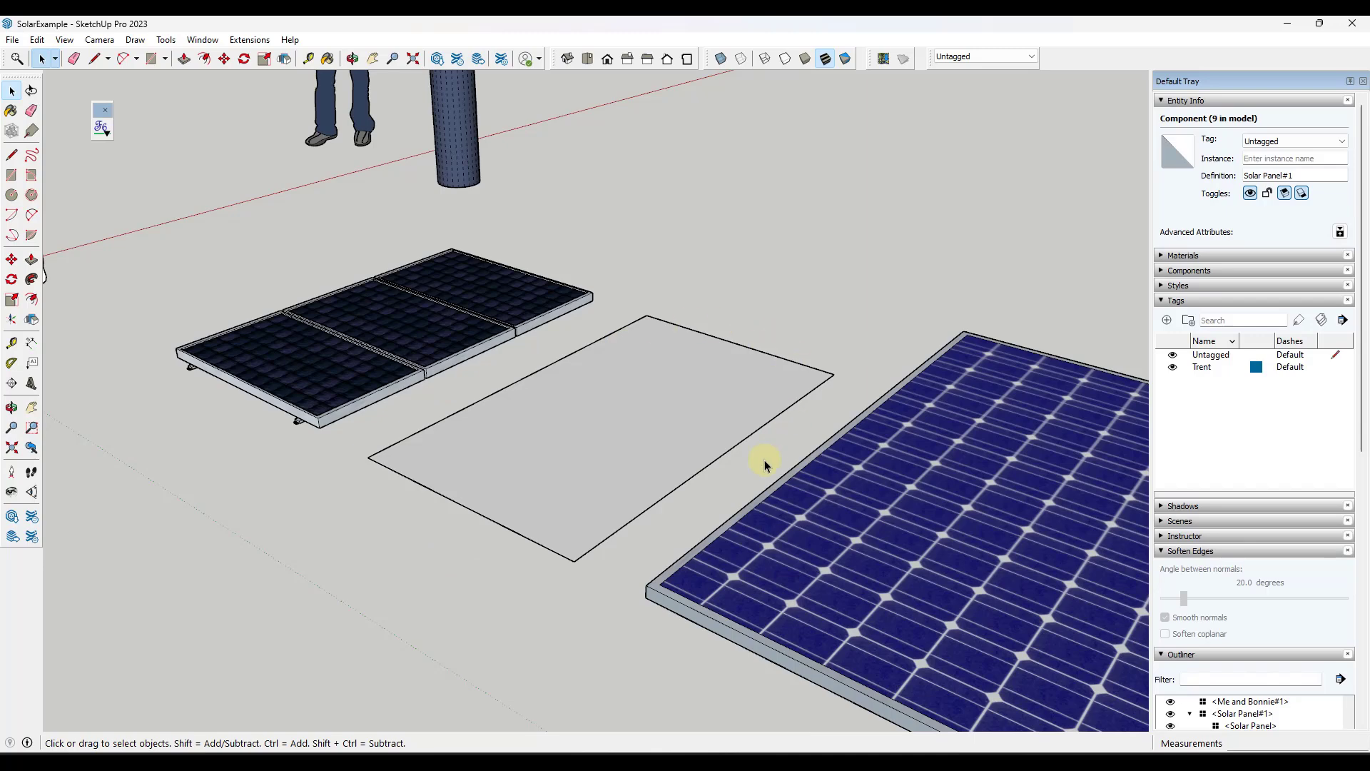
{"action": "scroll", "coordinate": [411, 439], "scroll_direction": "down", "scroll_amount": 2}
Move the three-module solar panel by its lower front corner from the ground up to the array's lower corner.
{"action": "left_click", "coordinate": [365, 379]}
{"action": "scroll", "coordinate": [521, 401], "scroll_direction": "down", "scroll_amount": 5}
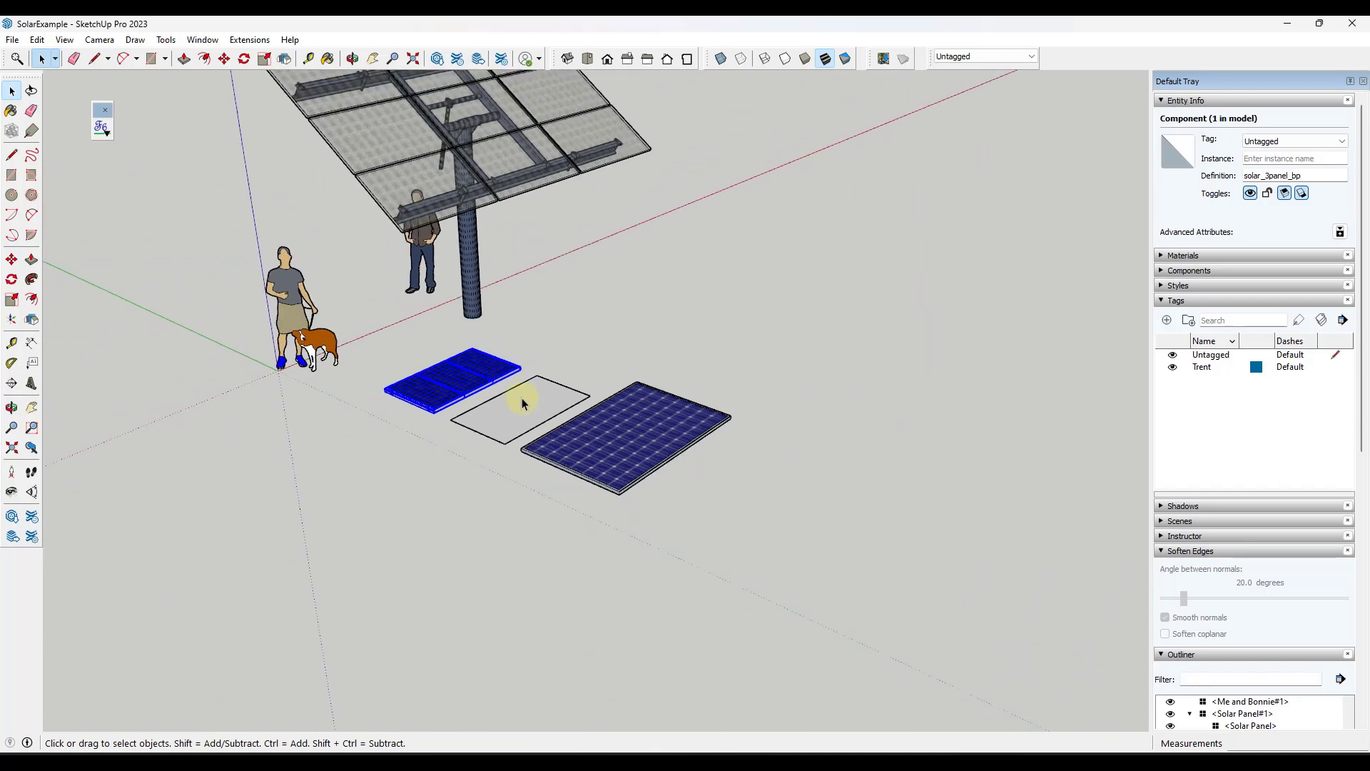
{"action": "scroll", "coordinate": [460, 390], "scroll_direction": "up", "scroll_amount": 3}
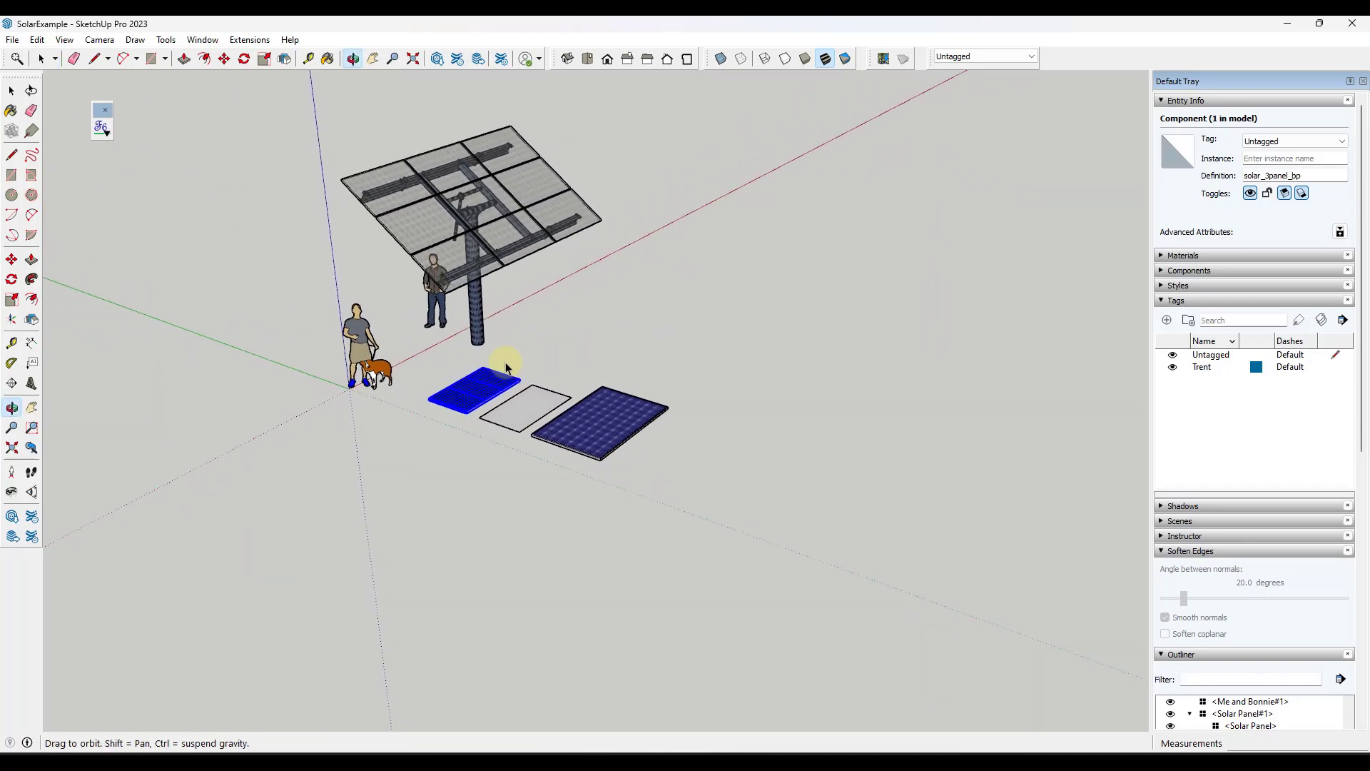
{"action": "scroll", "coordinate": [480, 442], "scroll_direction": "up", "scroll_amount": 5}
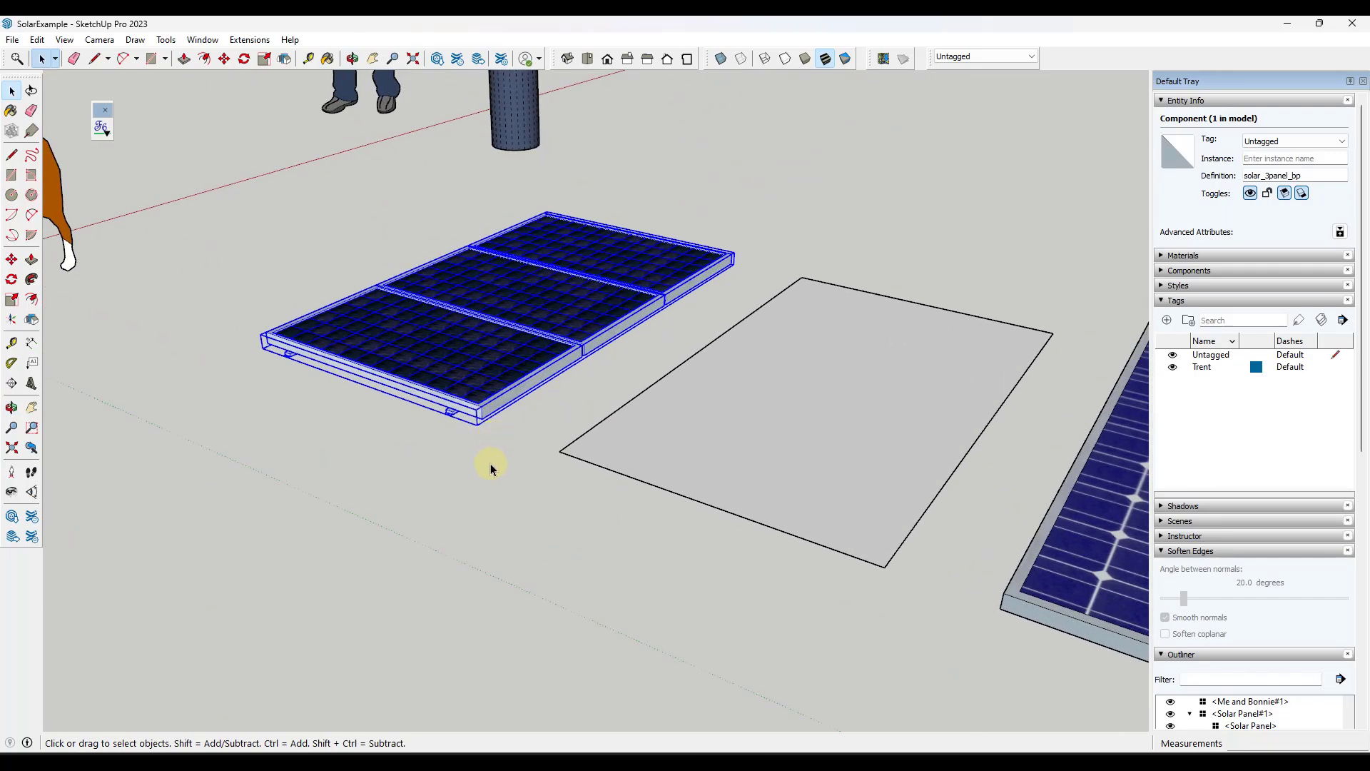
{"action": "key", "text": "m"}
{"action": "left_click", "coordinate": [482, 431]}
{"action": "scroll", "coordinate": [481, 419], "scroll_direction": "down", "scroll_amount": 5}
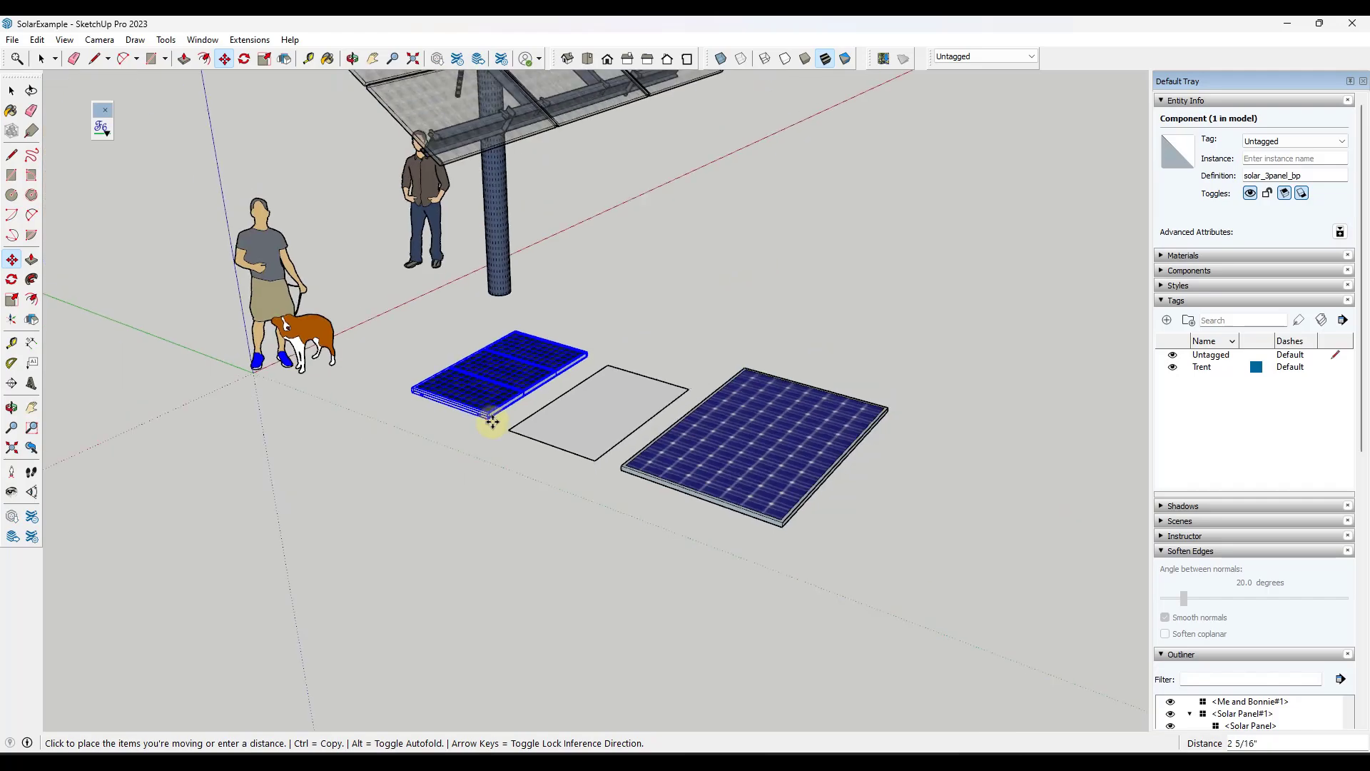
{"action": "scroll", "coordinate": [480, 265], "scroll_direction": "up", "scroll_amount": 4}
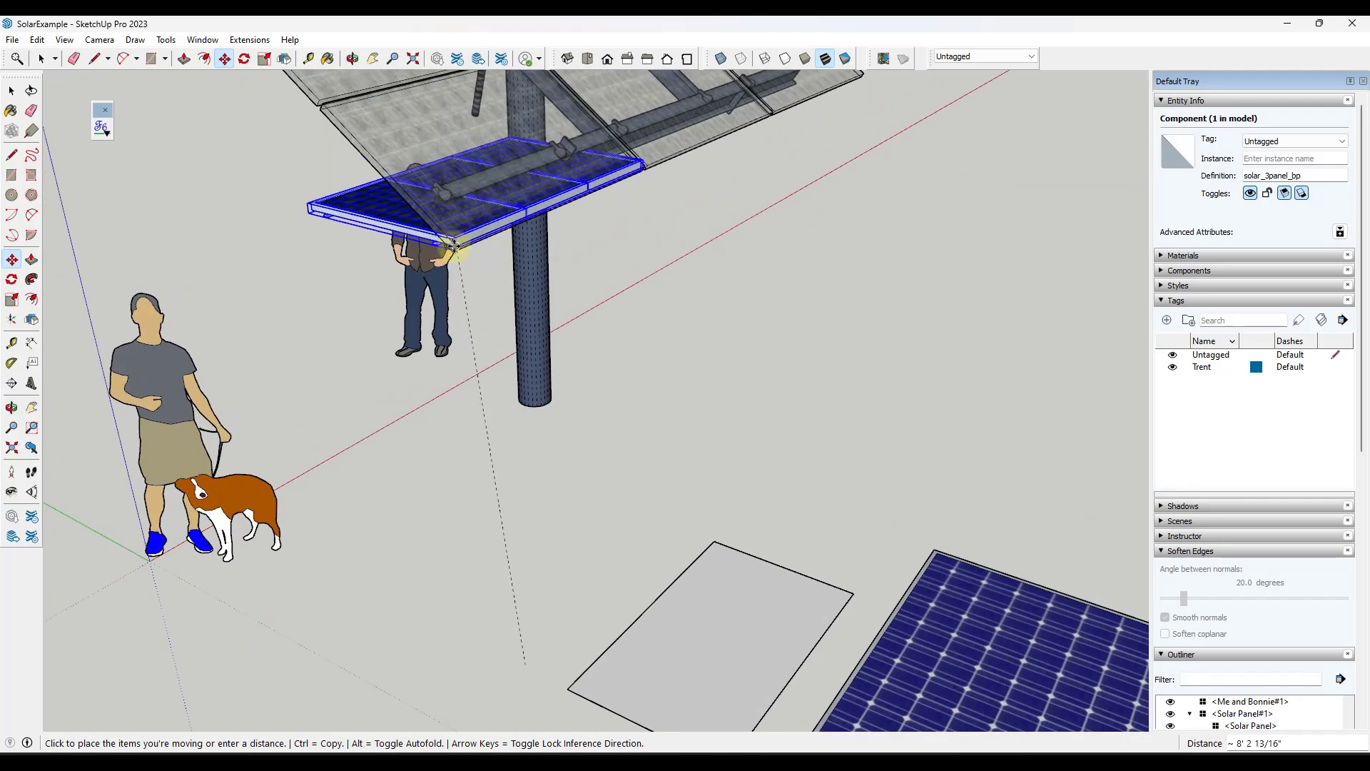
{"action": "left_click", "coordinate": [454, 246]}
Move the three-module panel again to align its bottom corner exactly with the endpoint of the array's lower corner.
{"action": "scroll", "coordinate": [453, 291], "scroll_direction": "up", "scroll_amount": 4}
{"action": "scroll", "coordinate": [495, 267], "scroll_direction": "down", "scroll_amount": 4}
{"action": "middle_click_drag", "start_coordinate": [486, 270], "coordinate": [699, 258]}
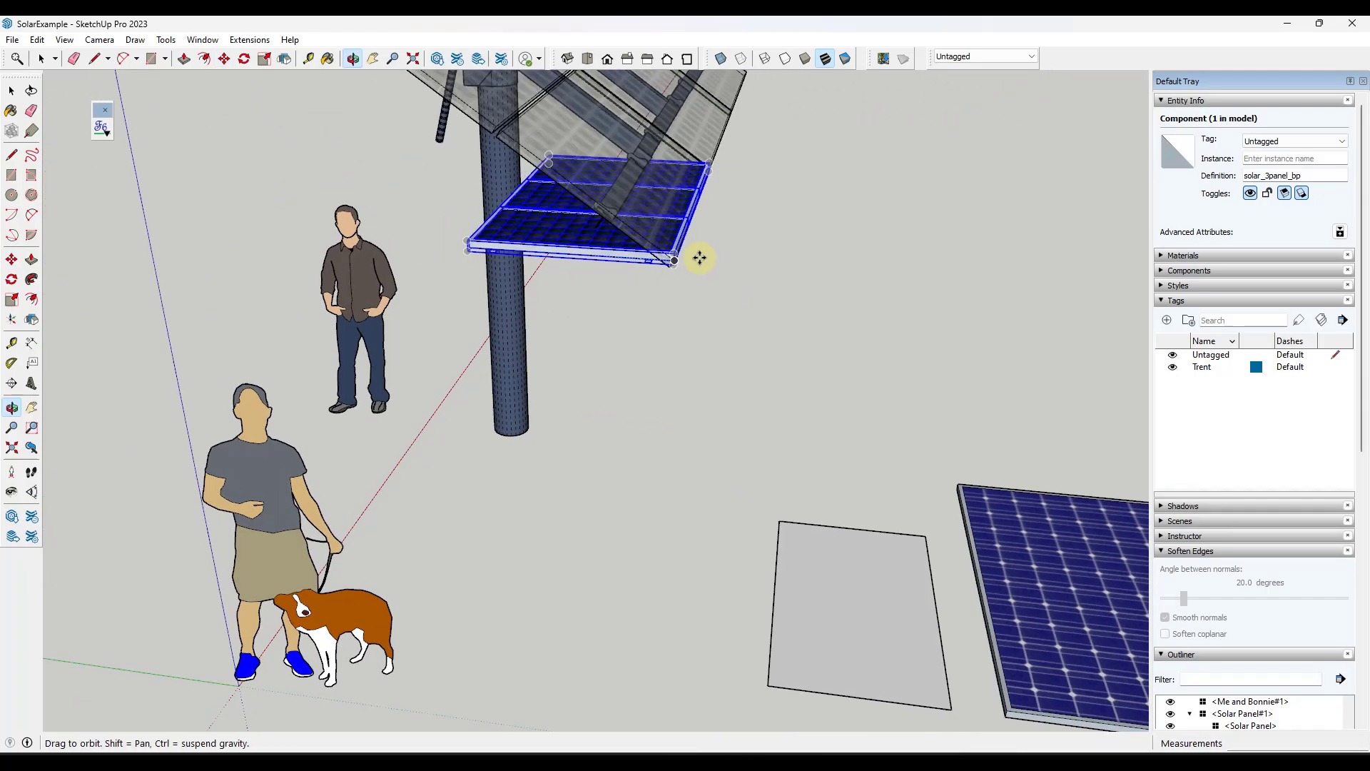
{"action": "scroll", "coordinate": [696, 261], "scroll_direction": "up", "scroll_amount": 3}
{"action": "key", "text": "q"}
{"action": "scroll", "coordinate": [686, 277], "scroll_direction": "up", "scroll_amount": 1}
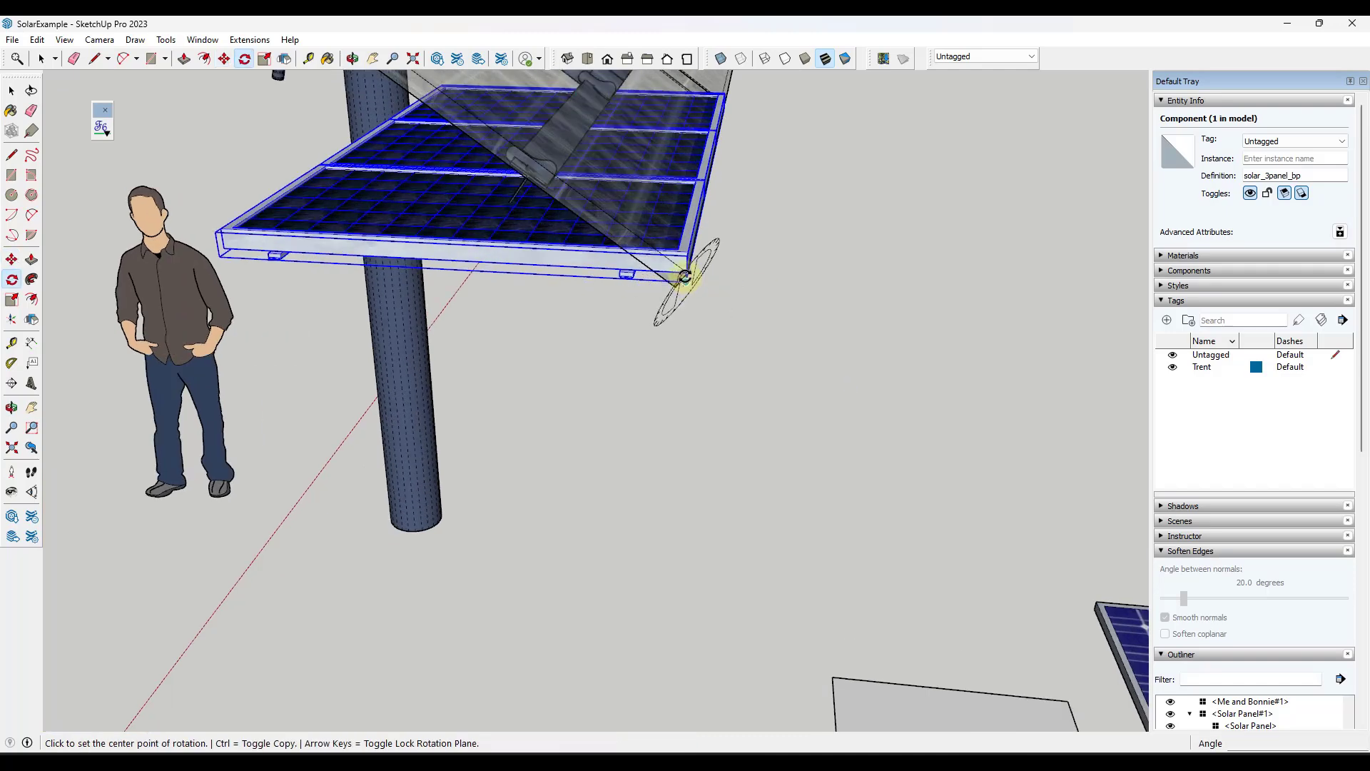
{"action": "scroll", "coordinate": [685, 276], "scroll_direction": "up", "scroll_amount": 1}
{"action": "key", "text": "m"}
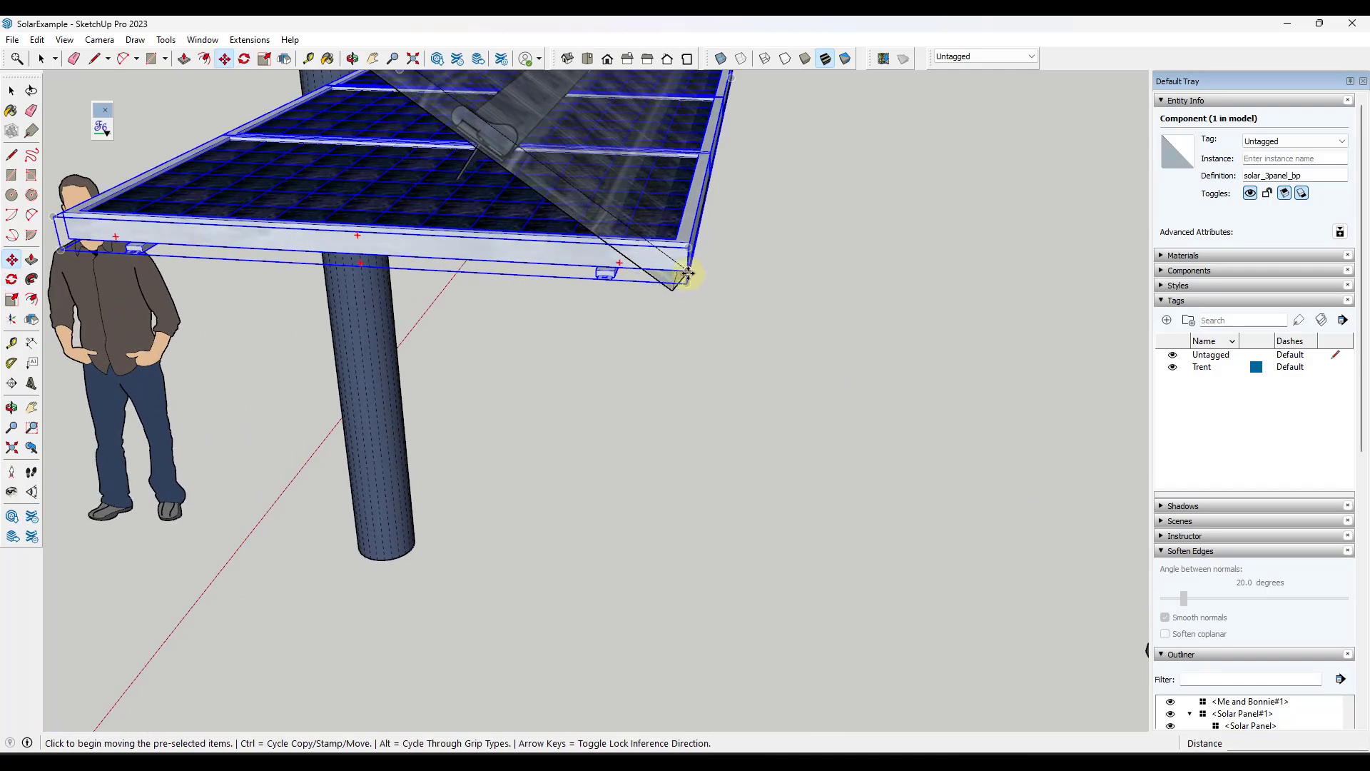
{"action": "left_click", "coordinate": [688, 274]}
{"action": "left_click", "coordinate": [672, 285]}
Rotate the three-module panel about 35 degrees around the red axis from the shared corner to match the array's tilt.
{"action": "key", "text": "q"}
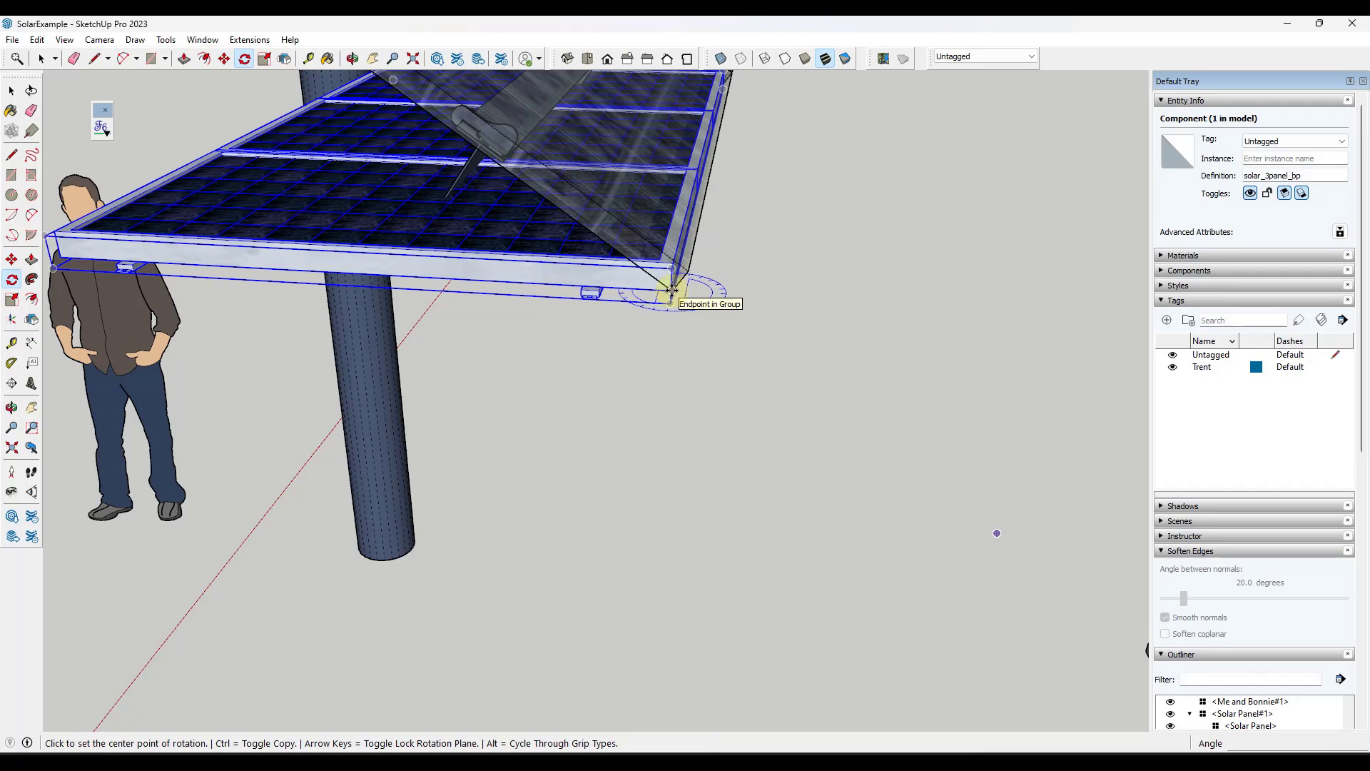
{"action": "key", "text": "Left"}
{"action": "key", "text": "Right"}
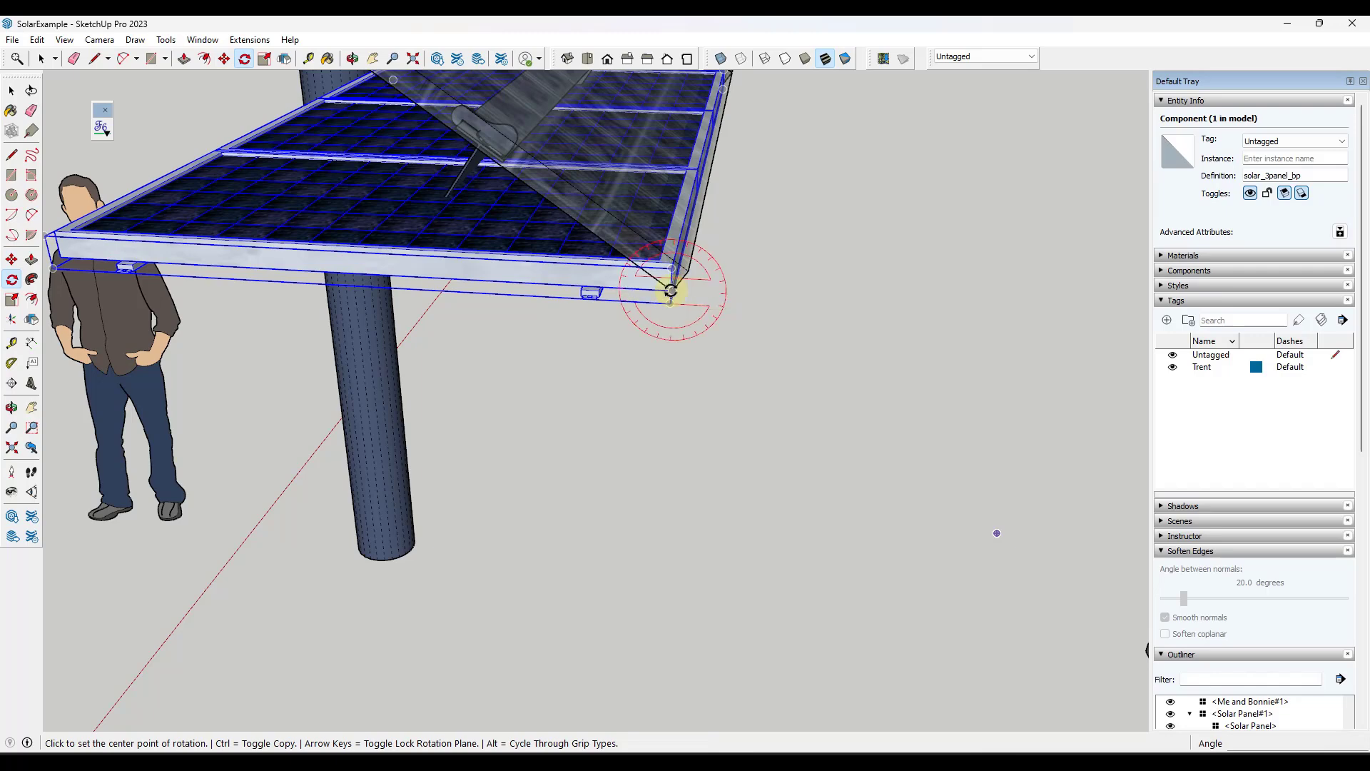
{"action": "left_click", "coordinate": [669, 290]}
{"action": "left_click", "coordinate": [521, 278]}
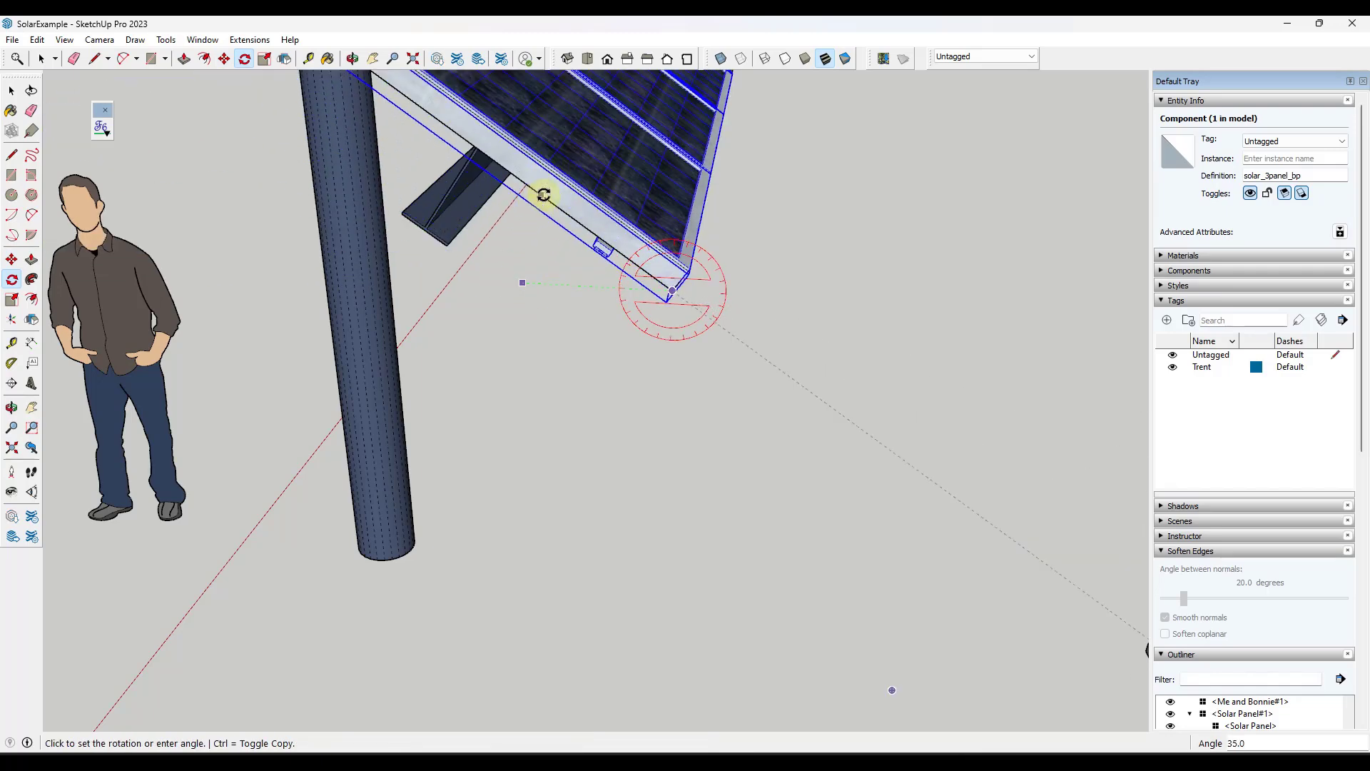
{"action": "left_click", "coordinate": [568, 203]}
{"action": "scroll", "coordinate": [568, 203], "scroll_direction": "down", "scroll_amount": 5}
{"action": "middle_click_drag", "start_coordinate": [652, 352], "coordinate": [400, 357]}
{"action": "key", "text": "q"}
{"action": "scroll", "coordinate": [428, 243], "scroll_direction": "up", "scroll_amount": 8}
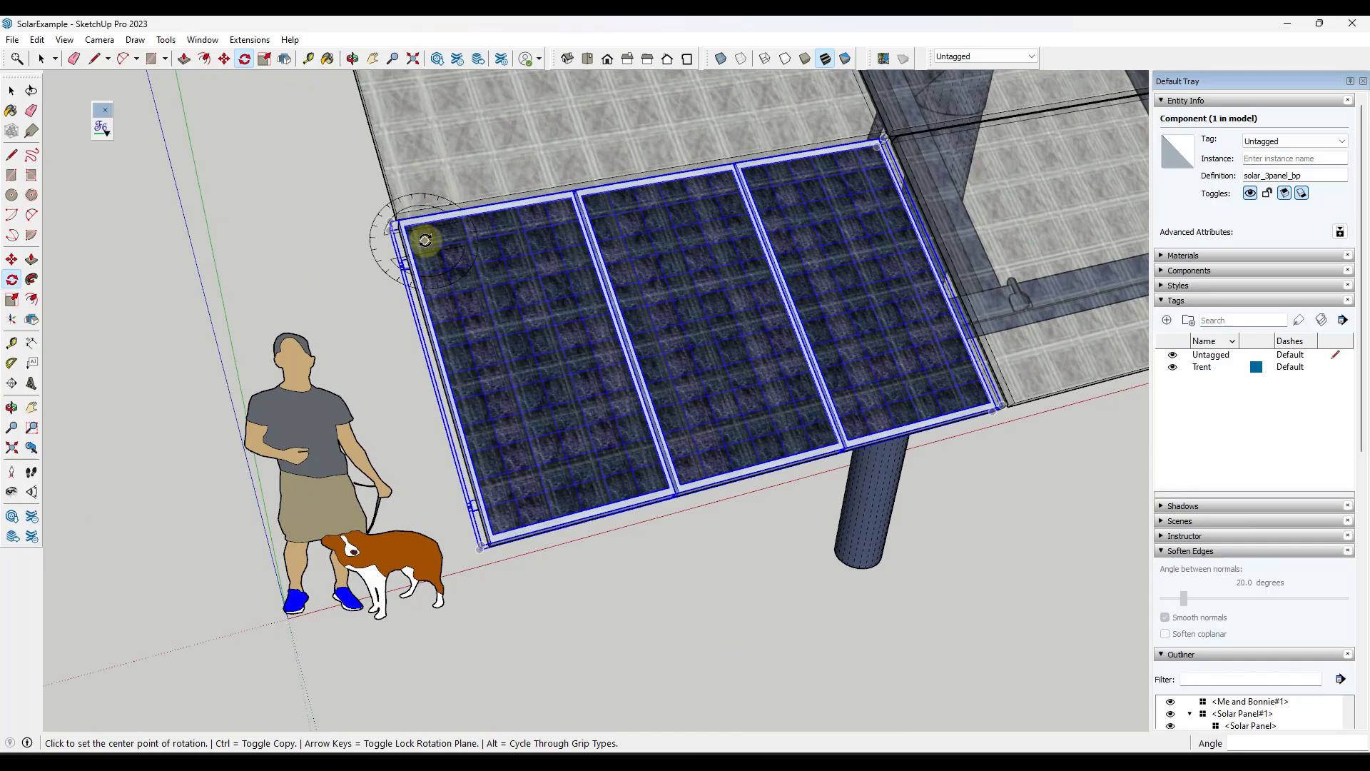
{"action": "scroll", "coordinate": [389, 272], "scroll_direction": "up", "scroll_amount": 2}
{"action": "scroll", "coordinate": [434, 275], "scroll_direction": "down", "scroll_amount": 2}
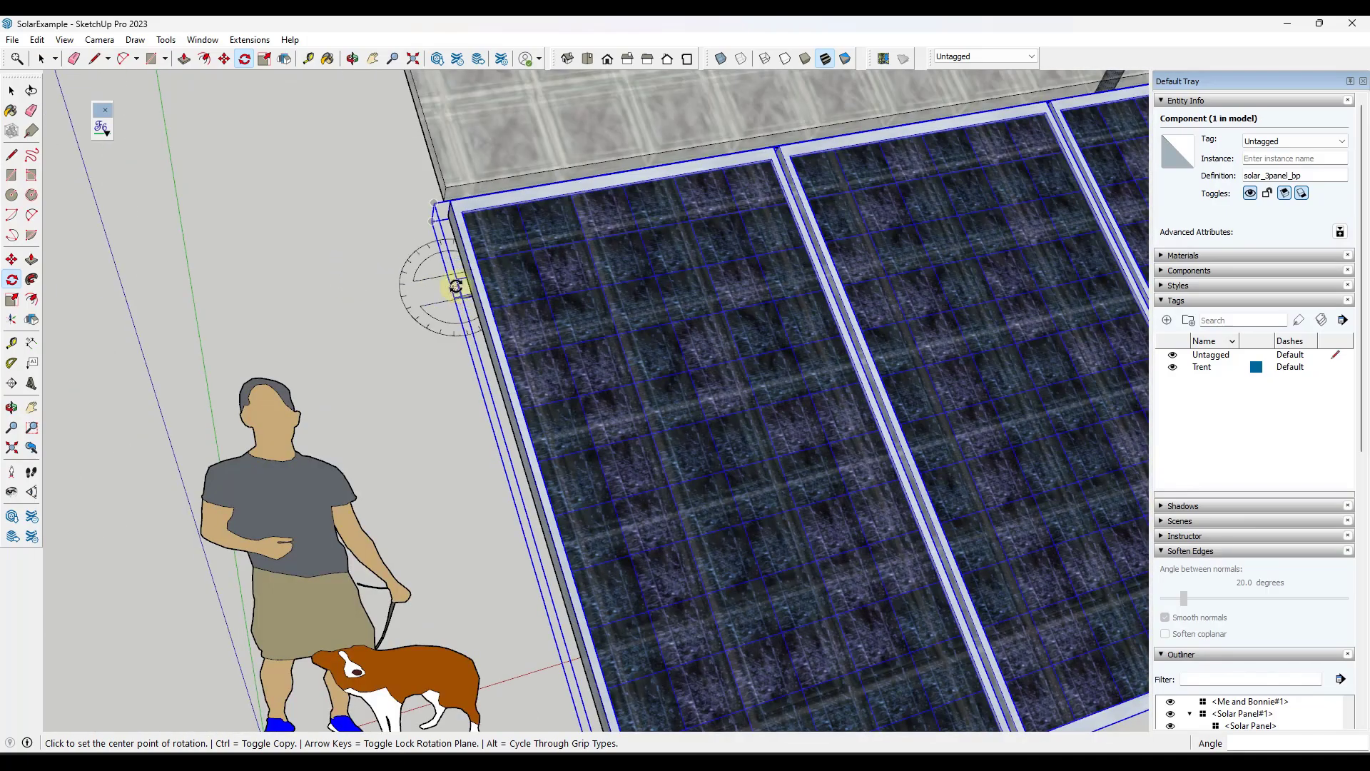
{"action": "left_click", "coordinate": [451, 287]}
{"action": "left_click", "coordinate": [503, 276]}
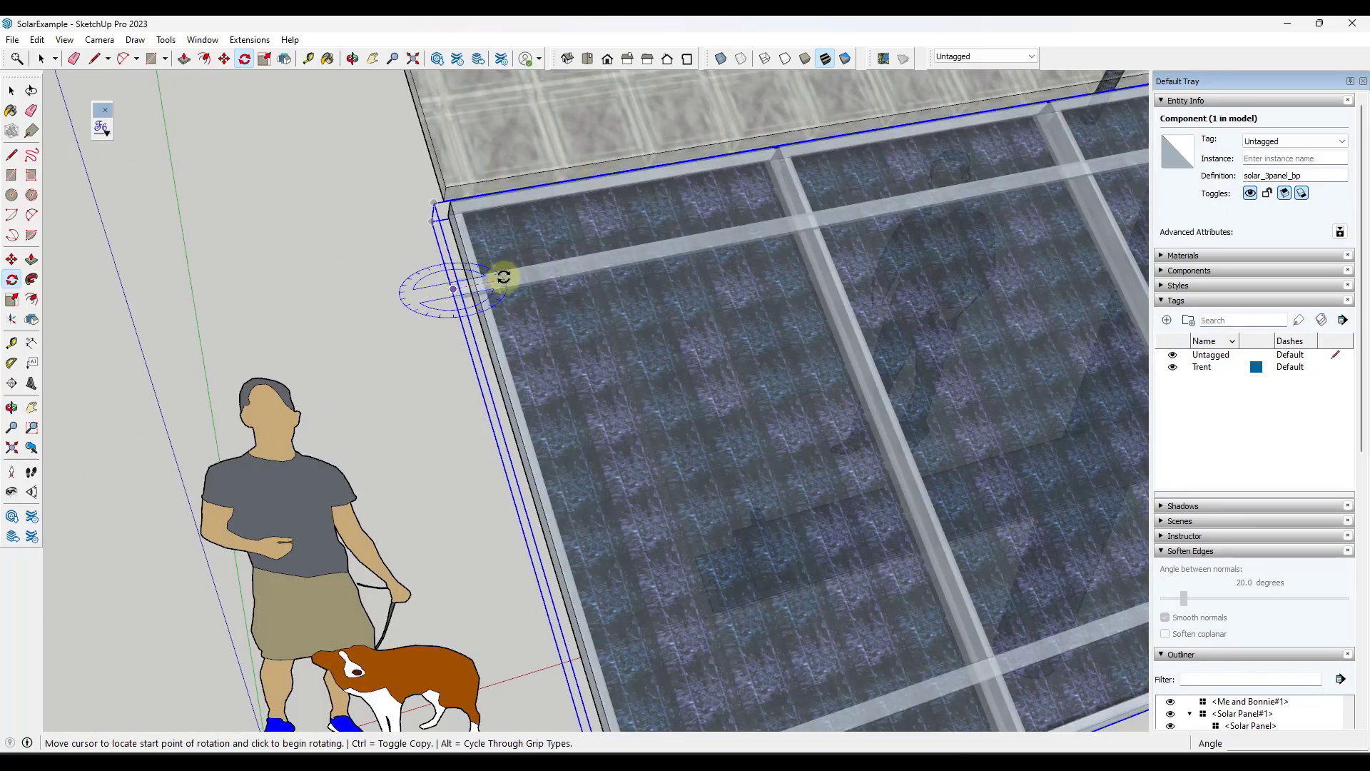
{"action": "key", "text": "space"}
{"action": "scroll", "coordinate": [414, 283], "scroll_direction": "down", "scroll_amount": 5}
{"action": "scroll", "coordinate": [468, 280], "scroll_direction": "down", "scroll_amount": 3}
Undo the rotation and both moves of the three-module panel.
{"action": "key", "text": "ctrl+z"}
{"action": "key", "text": "ctrl+z"}
{"action": "key", "text": "ctrl+z"}
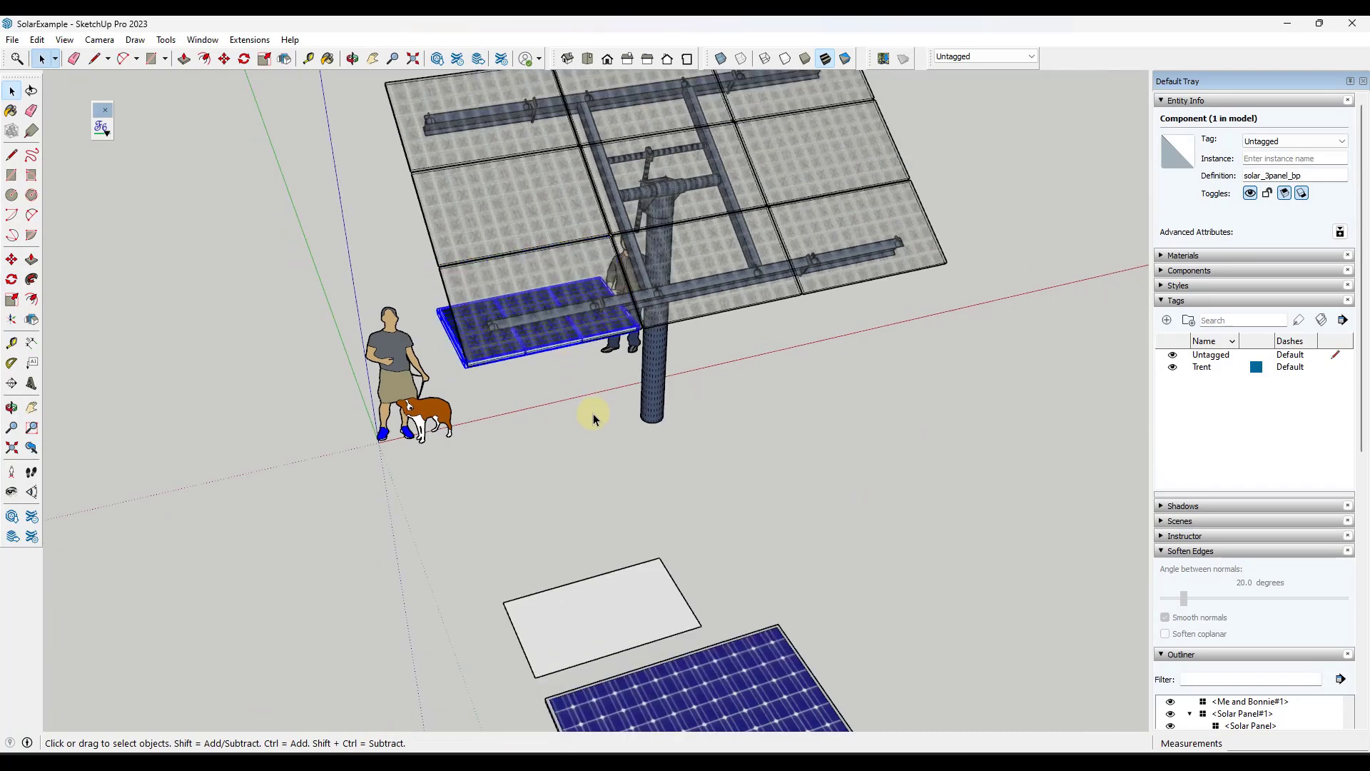
{"action": "middle_click_drag", "start_coordinate": [603, 435], "coordinate": [468, 596]}
{"action": "scroll", "coordinate": [598, 569], "scroll_direction": "up", "scroll_amount": 1}
{"action": "scroll", "coordinate": [609, 587], "scroll_direction": "down", "scroll_amount": 3}
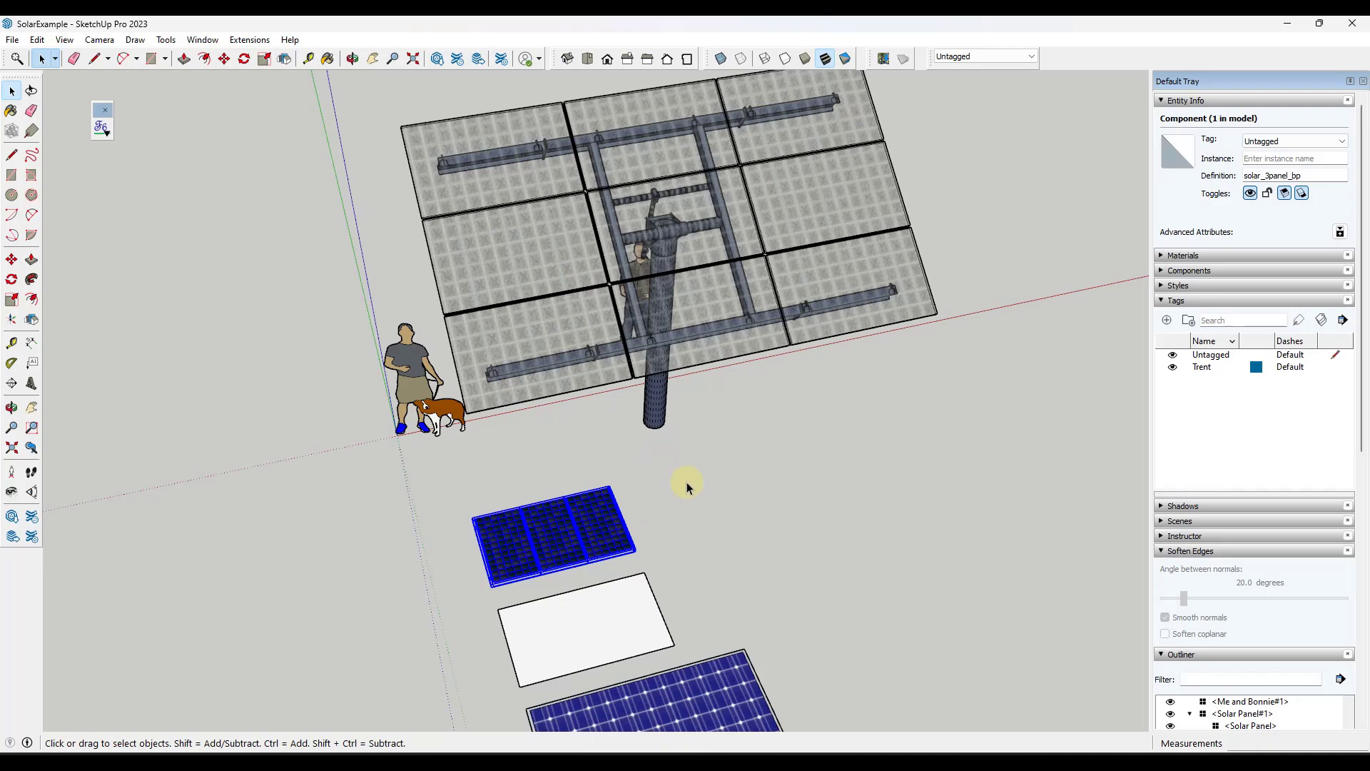
Select the panel component at the array's lower corner above the standing man.
{"action": "middle_click_drag", "start_coordinate": [610, 528], "coordinate": [811, 343]}
{"action": "left_click", "coordinate": [572, 297]}
{"action": "scroll", "coordinate": [611, 381], "scroll_direction": "up", "scroll_amount": 4}
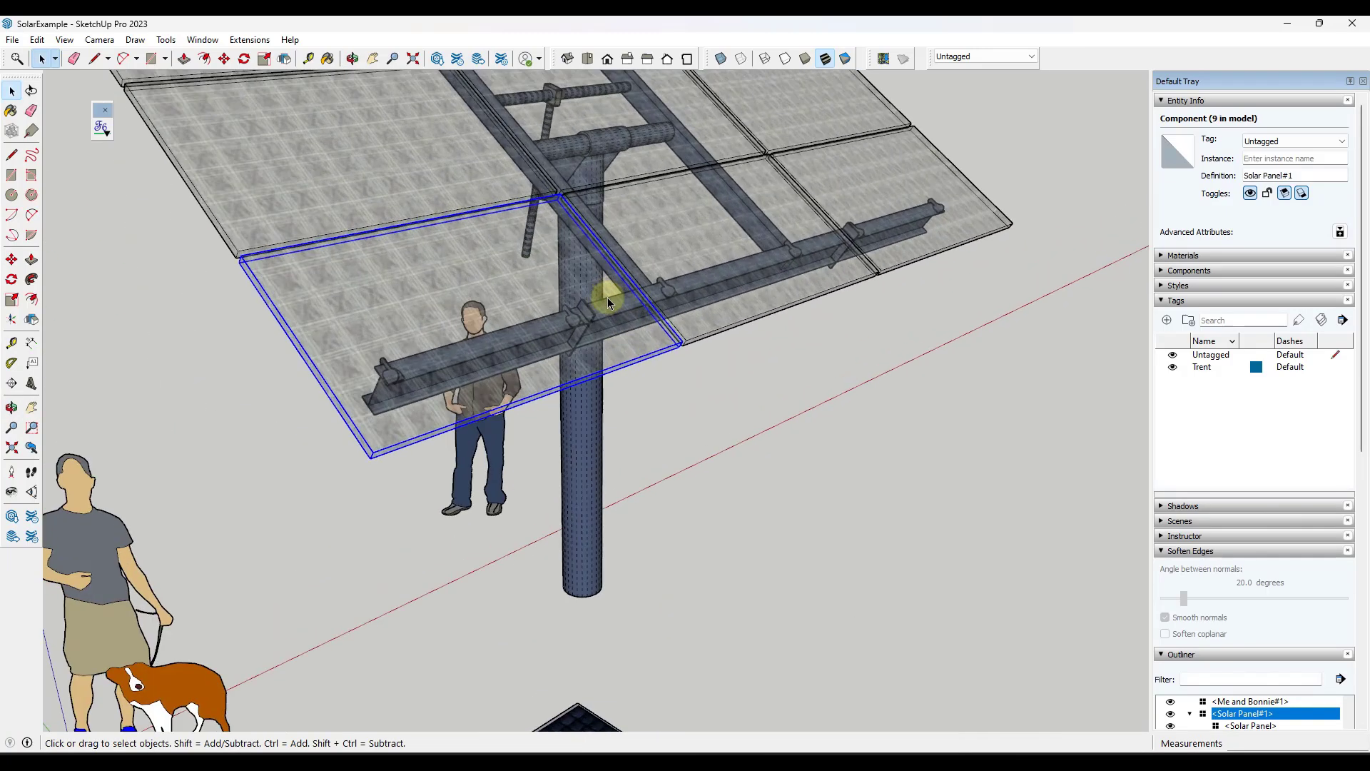
{"action": "middle_click_drag", "start_coordinate": [620, 351], "coordinate": [633, 199]}
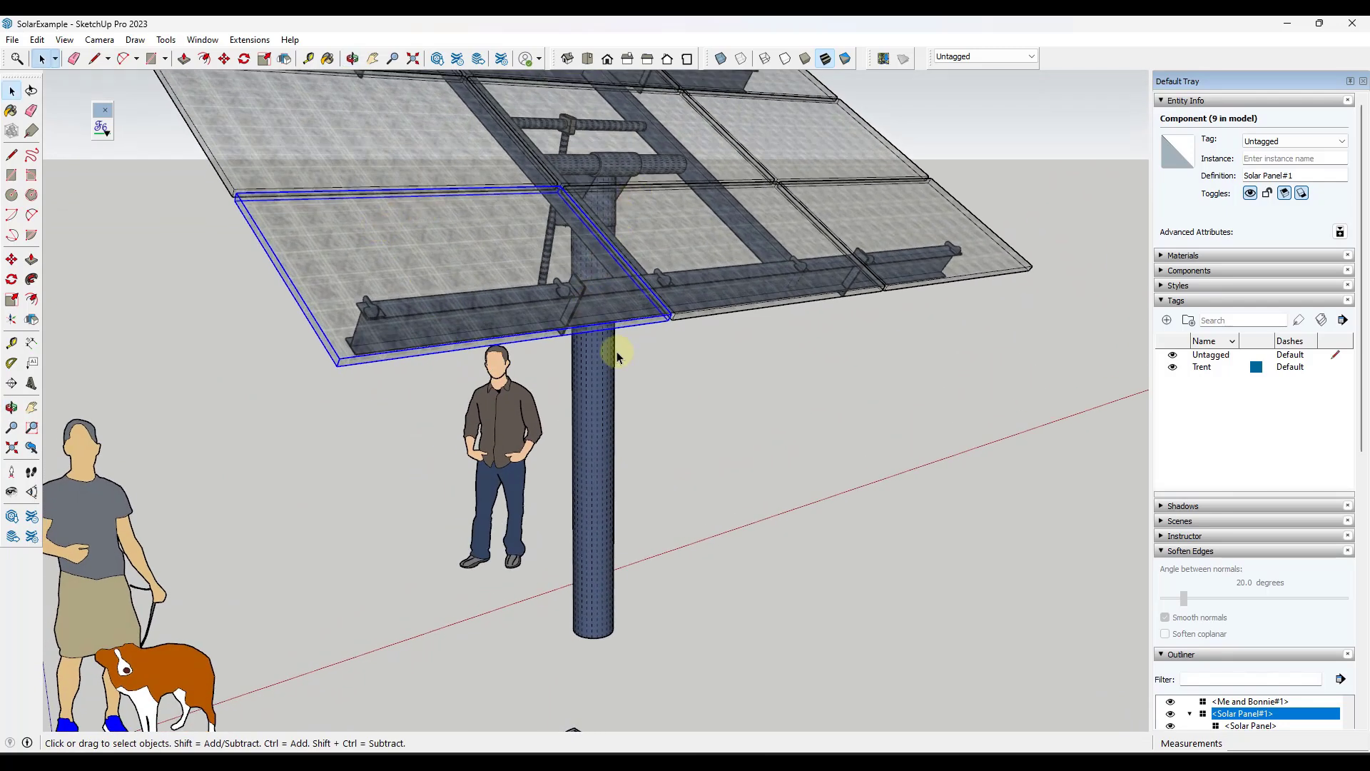
{"action": "scroll", "coordinate": [855, 368], "scroll_direction": "down", "scroll_amount": 5}
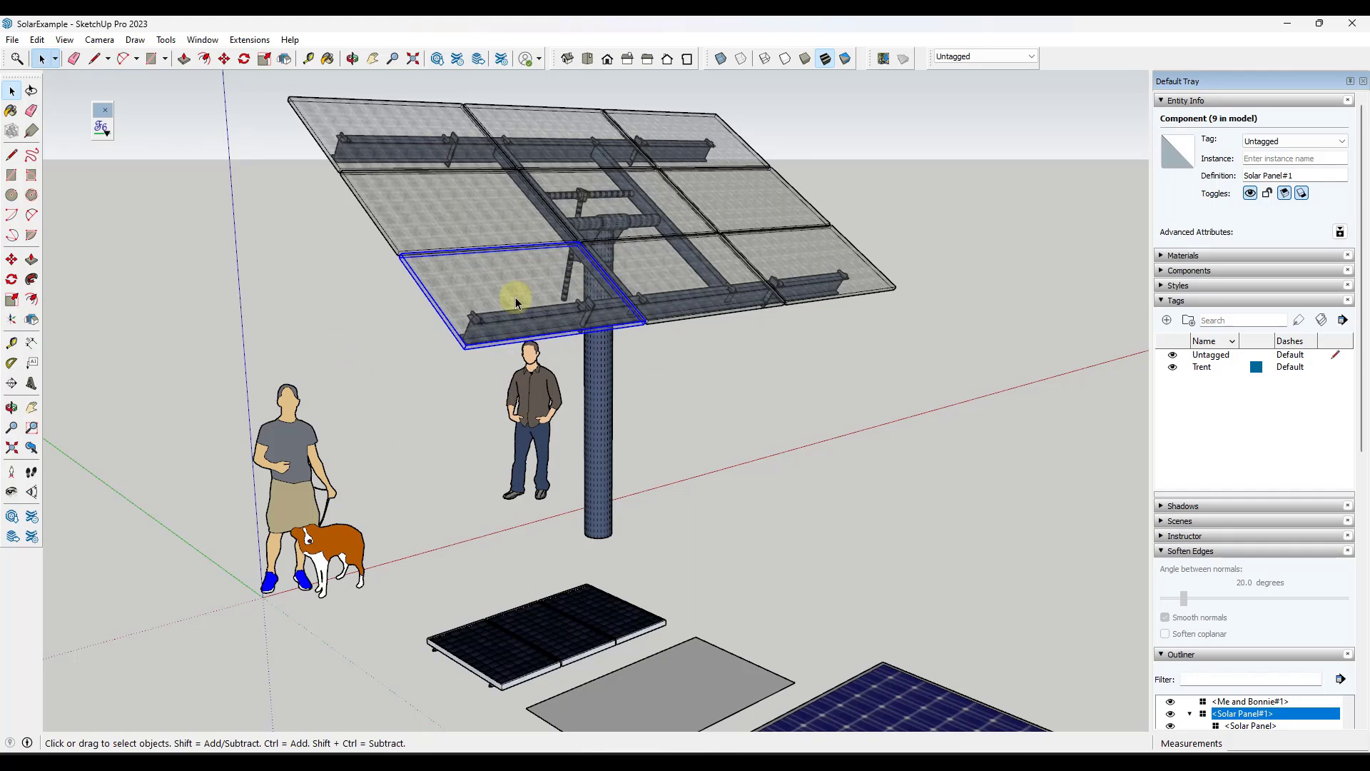
Show the collection of components used in the current model.
{"action": "left_click", "coordinate": [1160, 300]}
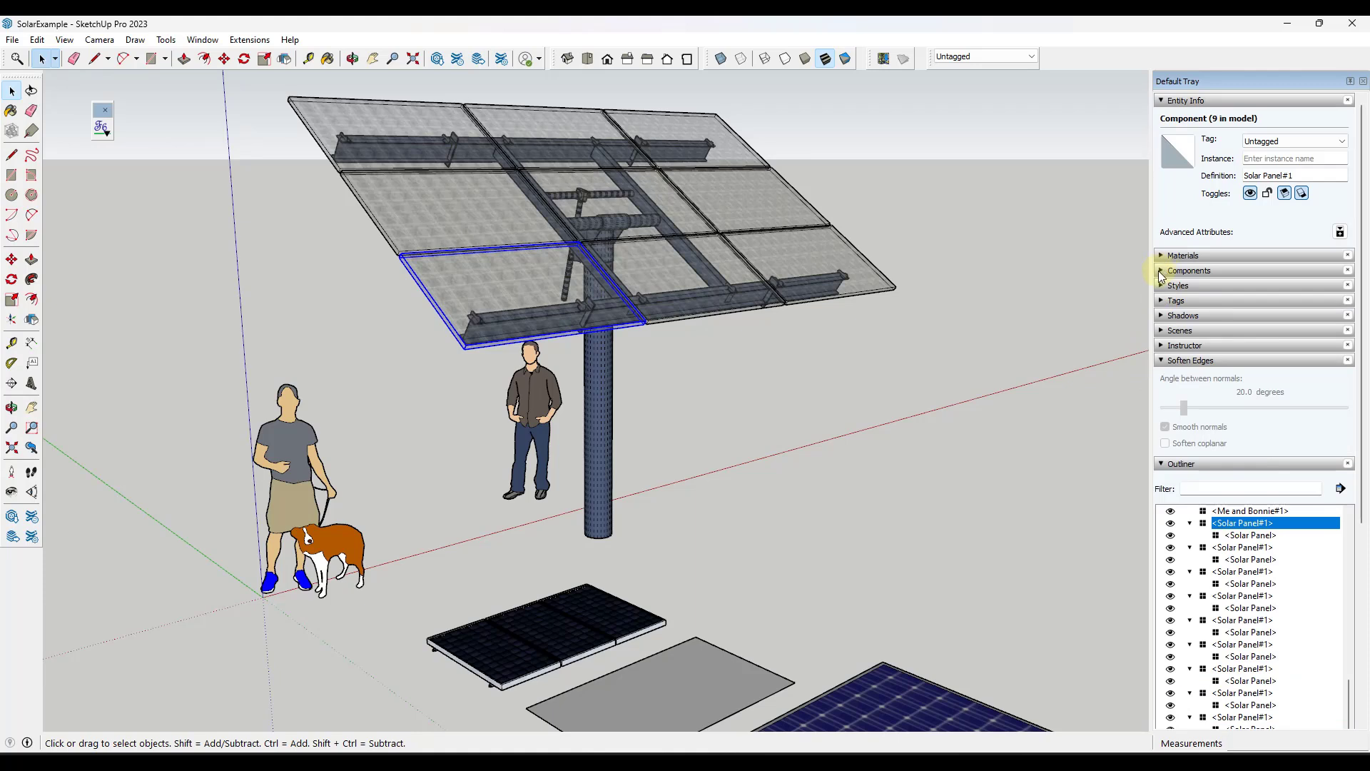
{"action": "left_click", "coordinate": [1160, 272]}
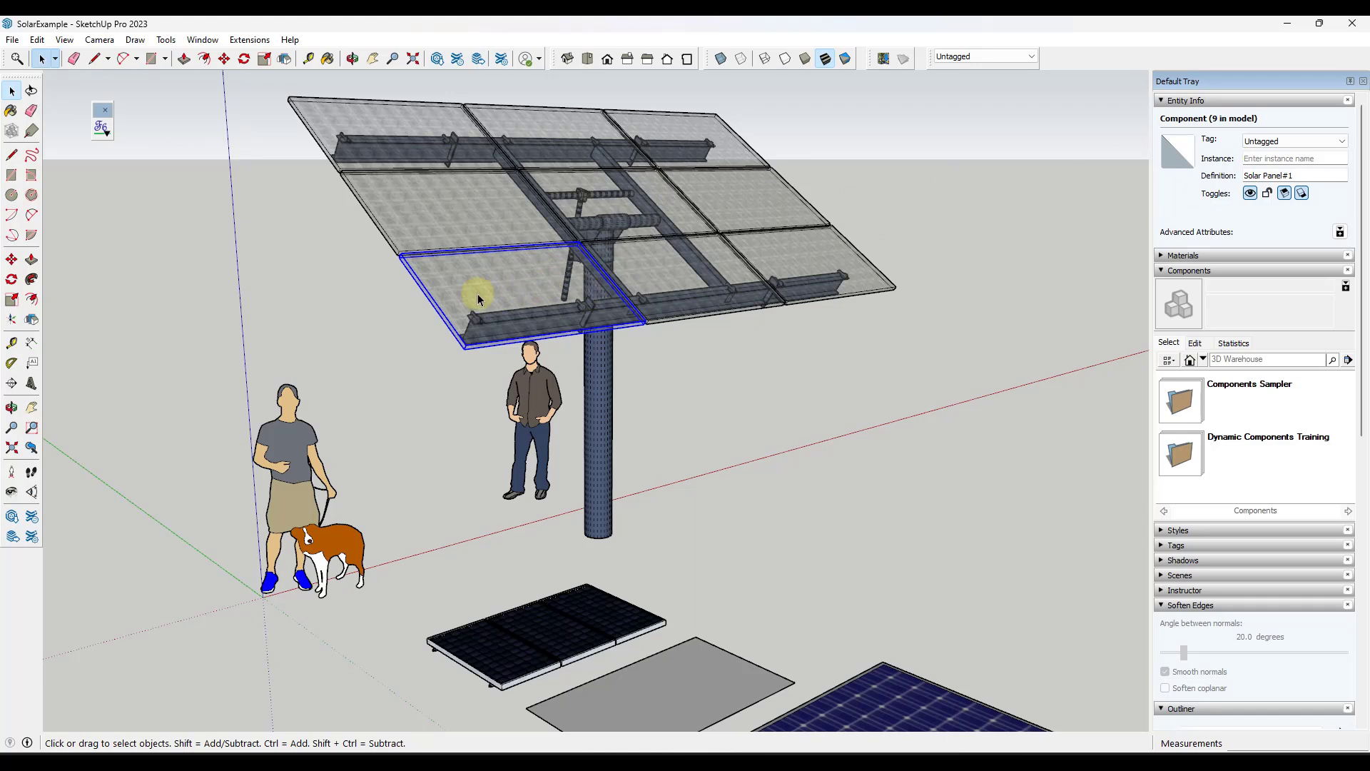
{"action": "left_click", "coordinate": [1205, 360]}
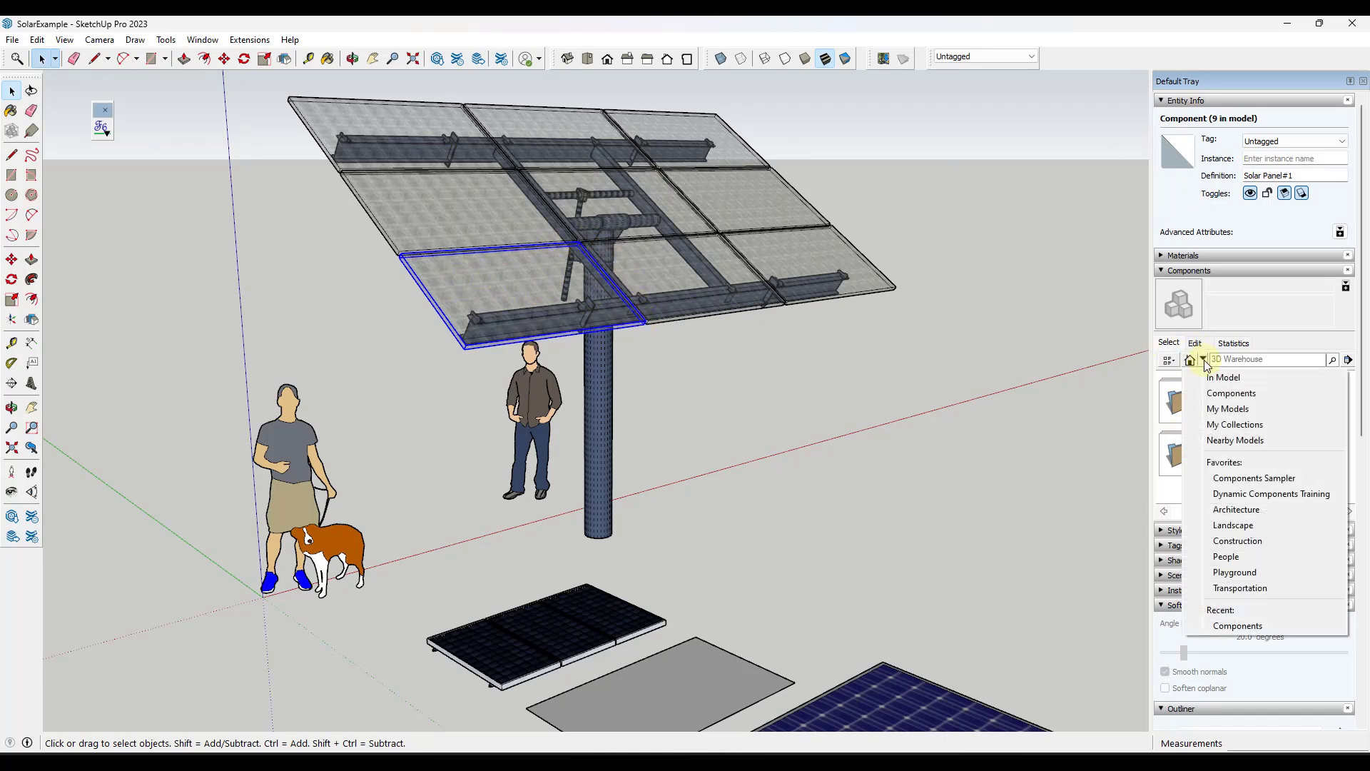
{"action": "left_click", "coordinate": [1223, 378]}
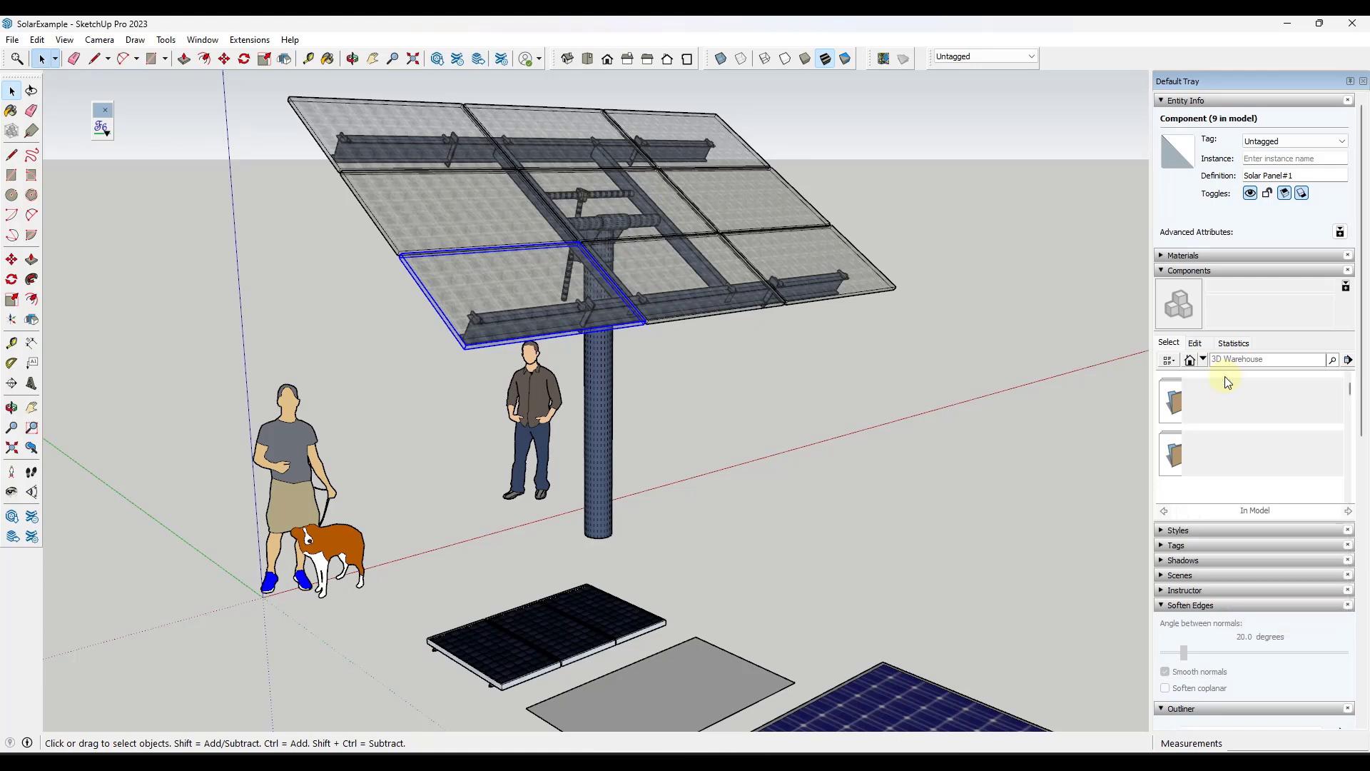
Select all instances of the Solar Panel#1 component in the model.
{"action": "scroll", "coordinate": [1267, 443], "scroll_direction": "down", "scroll_amount": 8}
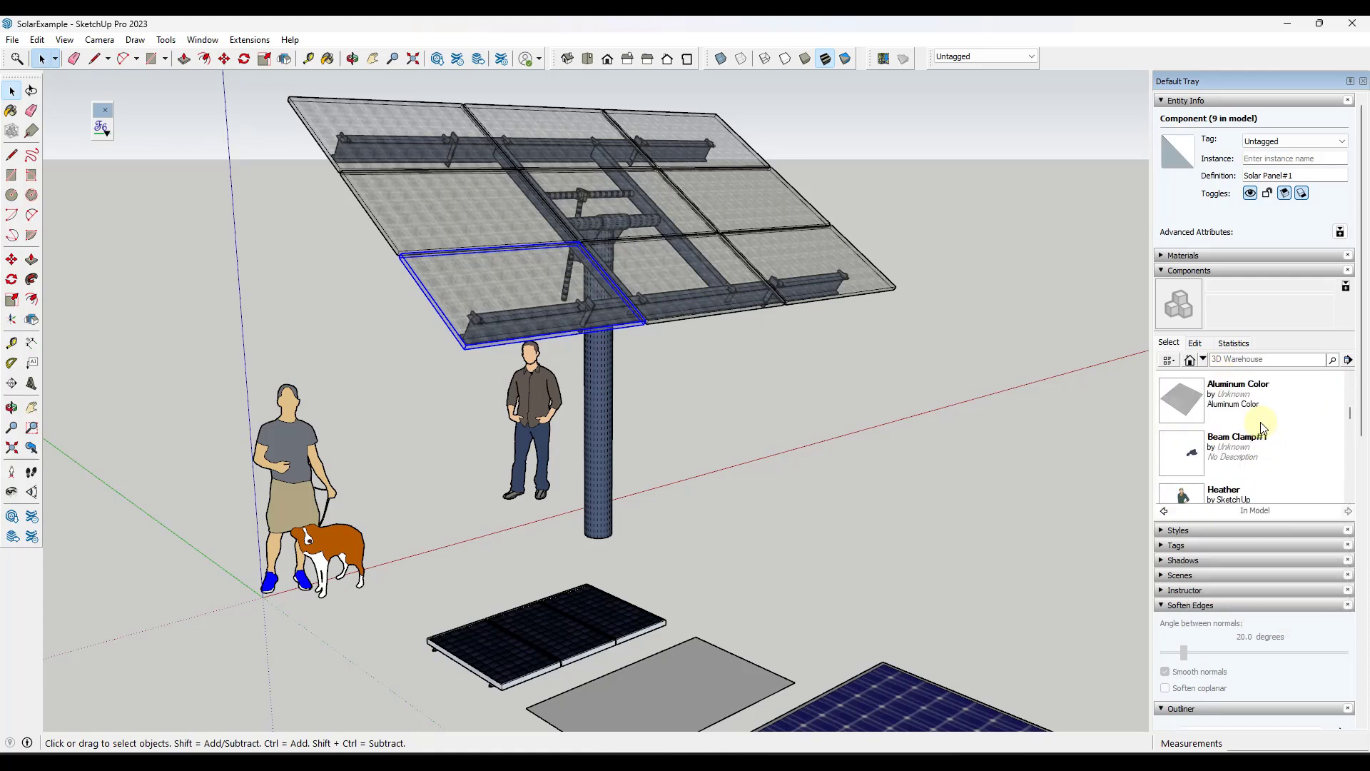
{"action": "scroll", "coordinate": [1267, 439], "scroll_direction": "up", "scroll_amount": 2}
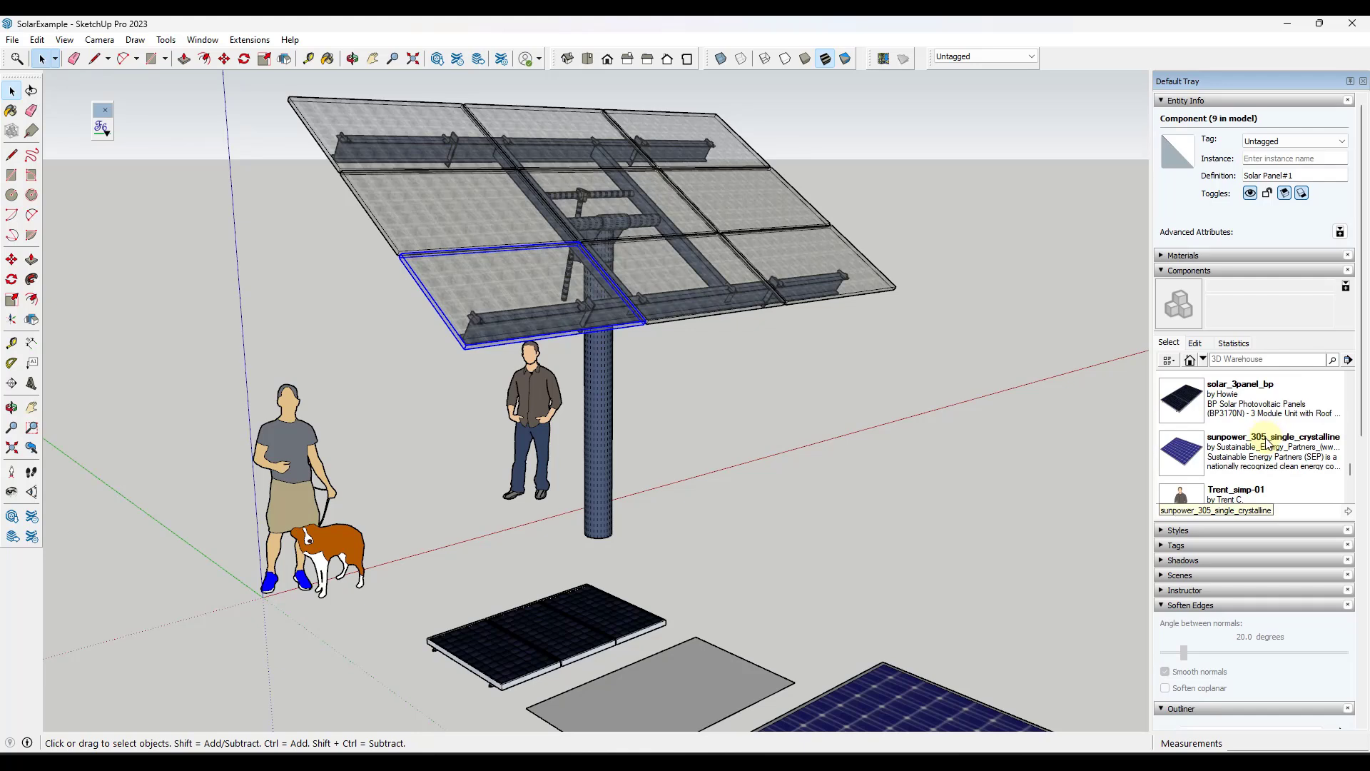
{"action": "left_click", "coordinate": [1230, 403]}
{"action": "right_click", "coordinate": [1230, 402]}
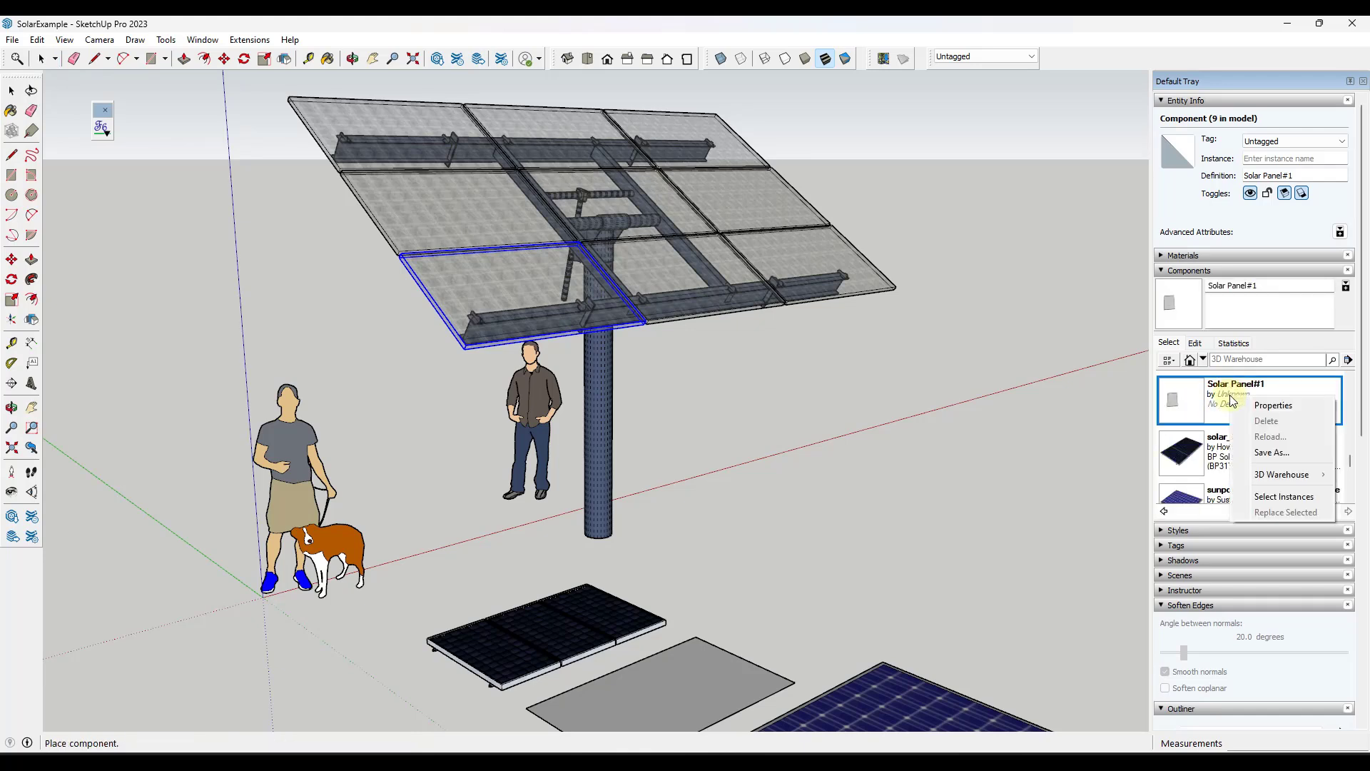
{"action": "left_click", "coordinate": [1269, 497]}
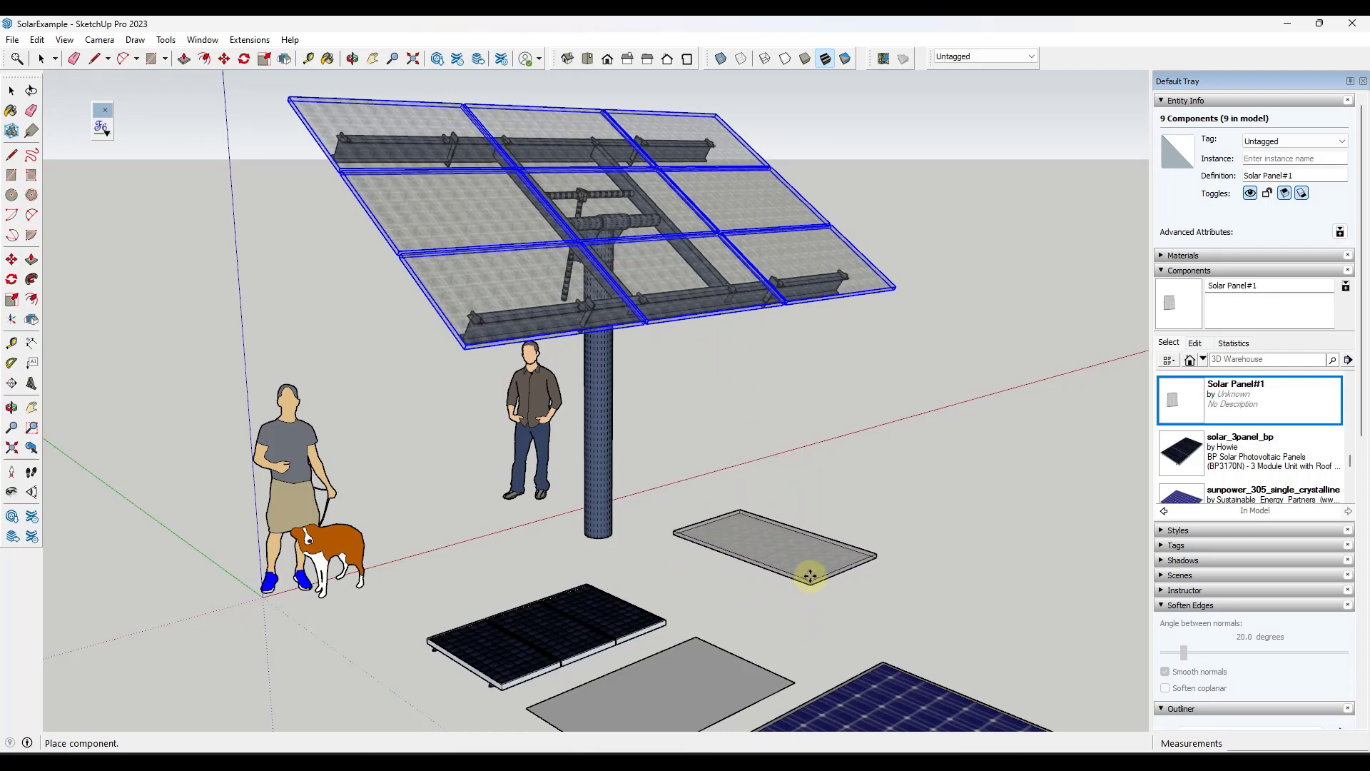
Replace the selected array panels with the solar_3panel_bp component.
{"action": "scroll", "coordinate": [579, 385], "scroll_direction": "down", "scroll_amount": 2}
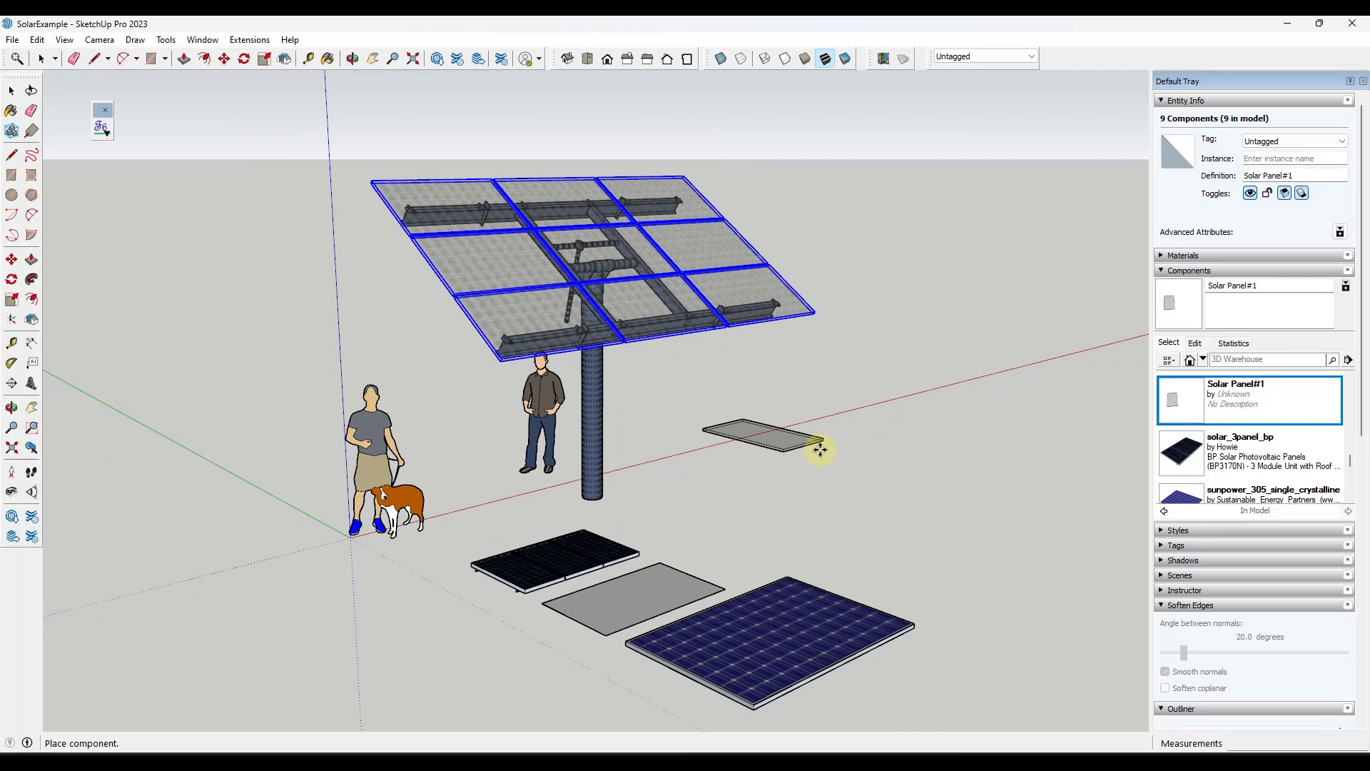
{"action": "scroll", "coordinate": [715, 388], "scroll_direction": "down", "scroll_amount": 2}
{"action": "scroll", "coordinate": [555, 239], "scroll_direction": "up", "scroll_amount": 1}
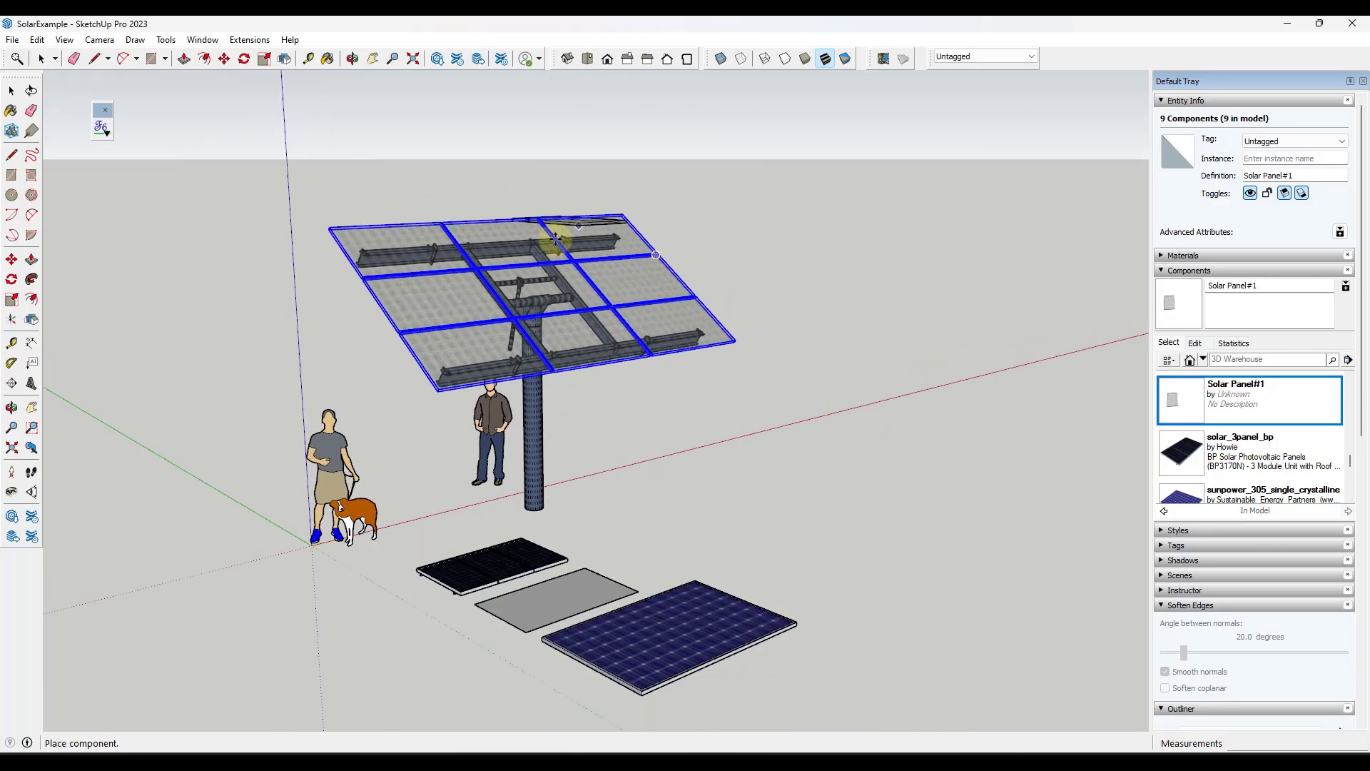
{"action": "scroll", "coordinate": [556, 239], "scroll_direction": "up", "scroll_amount": 2}
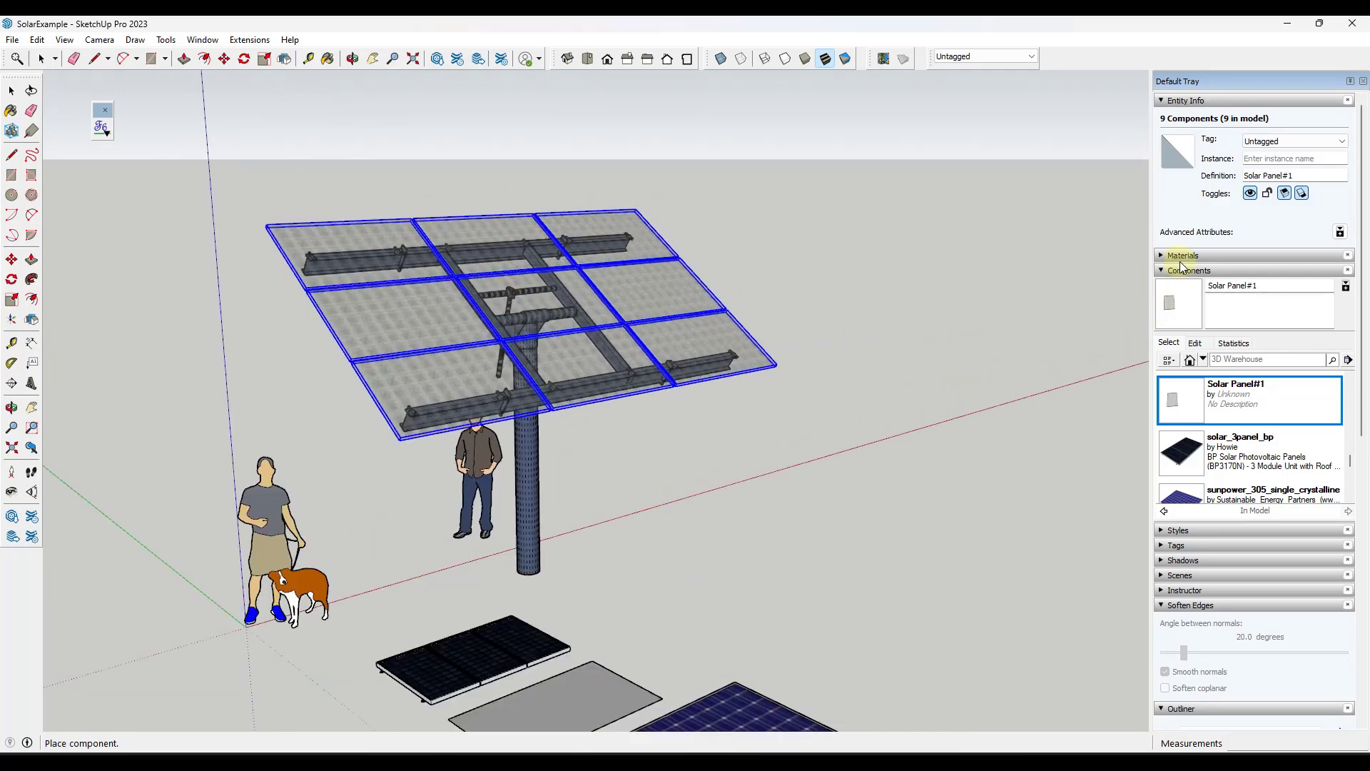
{"action": "right_click", "coordinate": [1181, 462]}
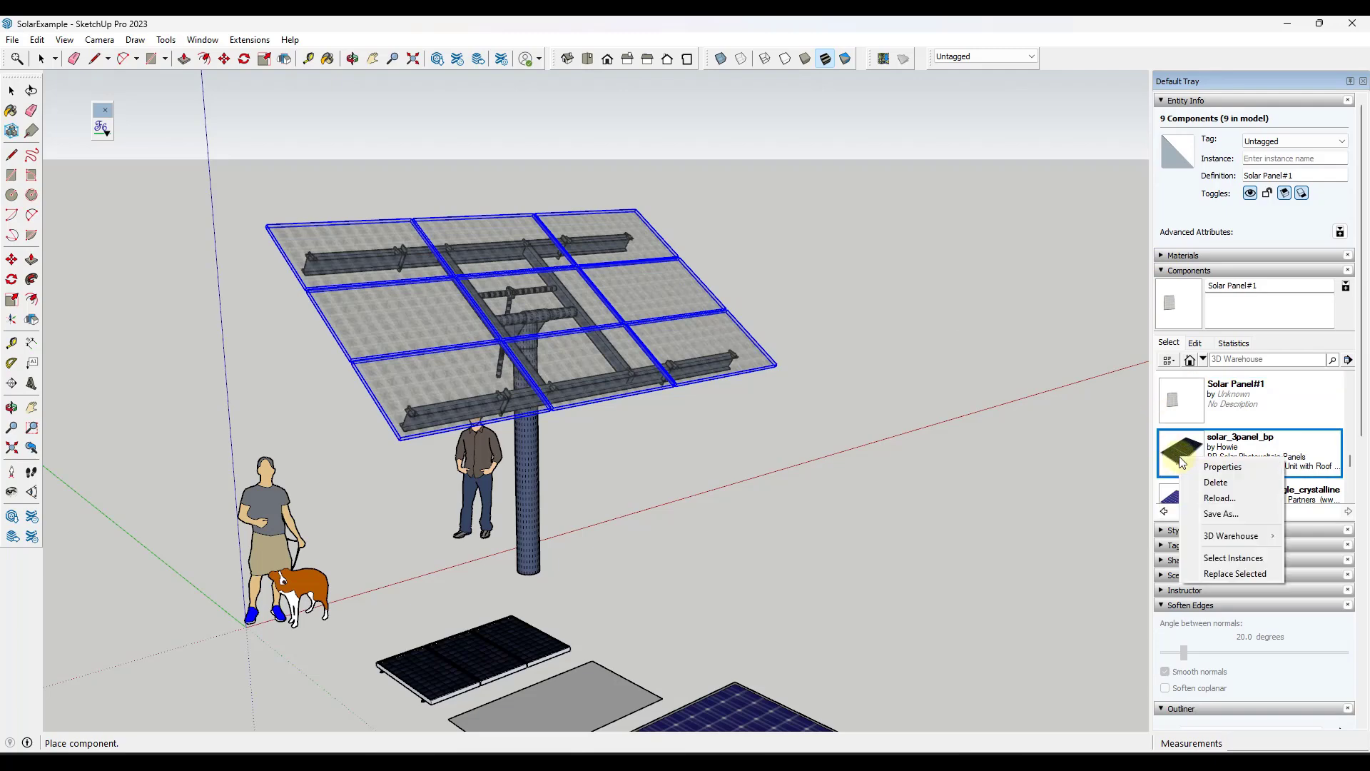
{"action": "left_click", "coordinate": [1207, 574]}
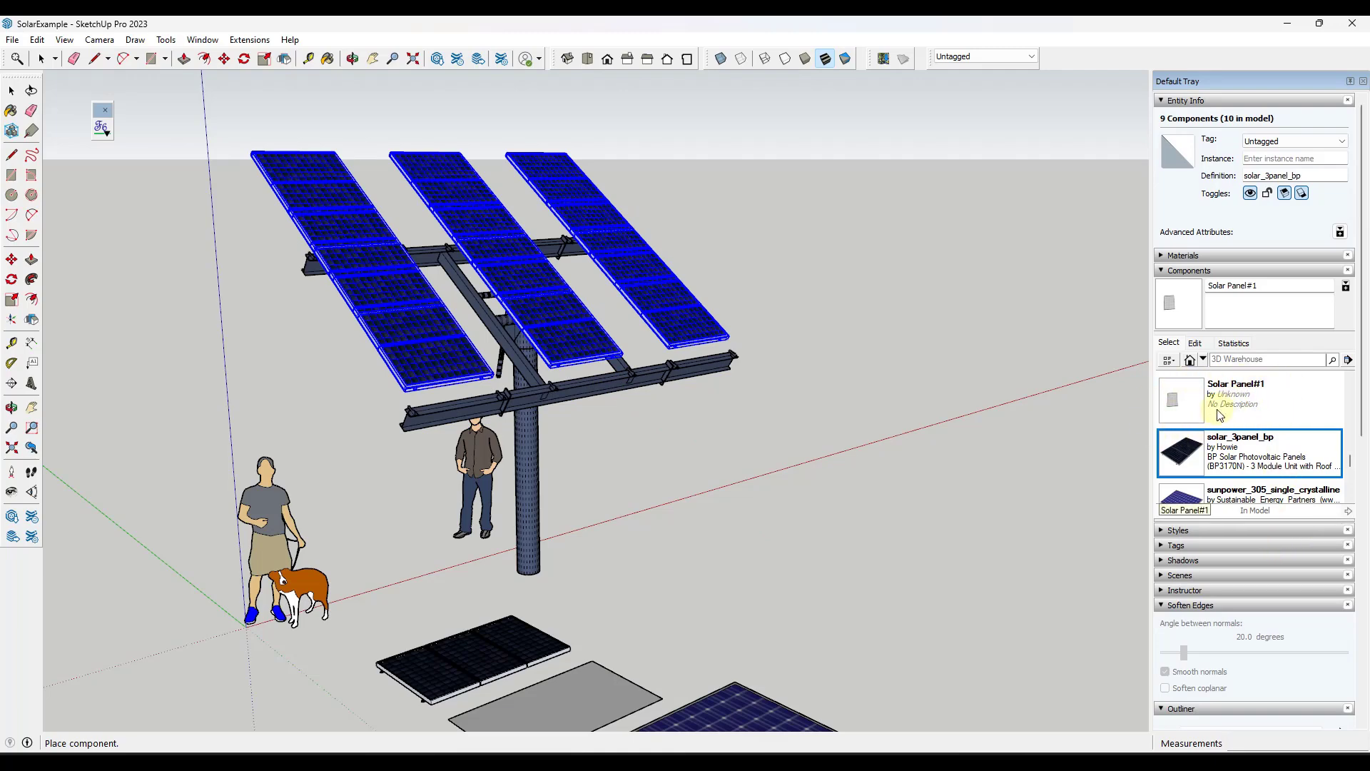
Inspect the replaced panels on the pole frame, undo the replacement and clear the selection.
{"action": "middle_click_drag", "start_coordinate": [462, 367], "coordinate": [474, 386]}
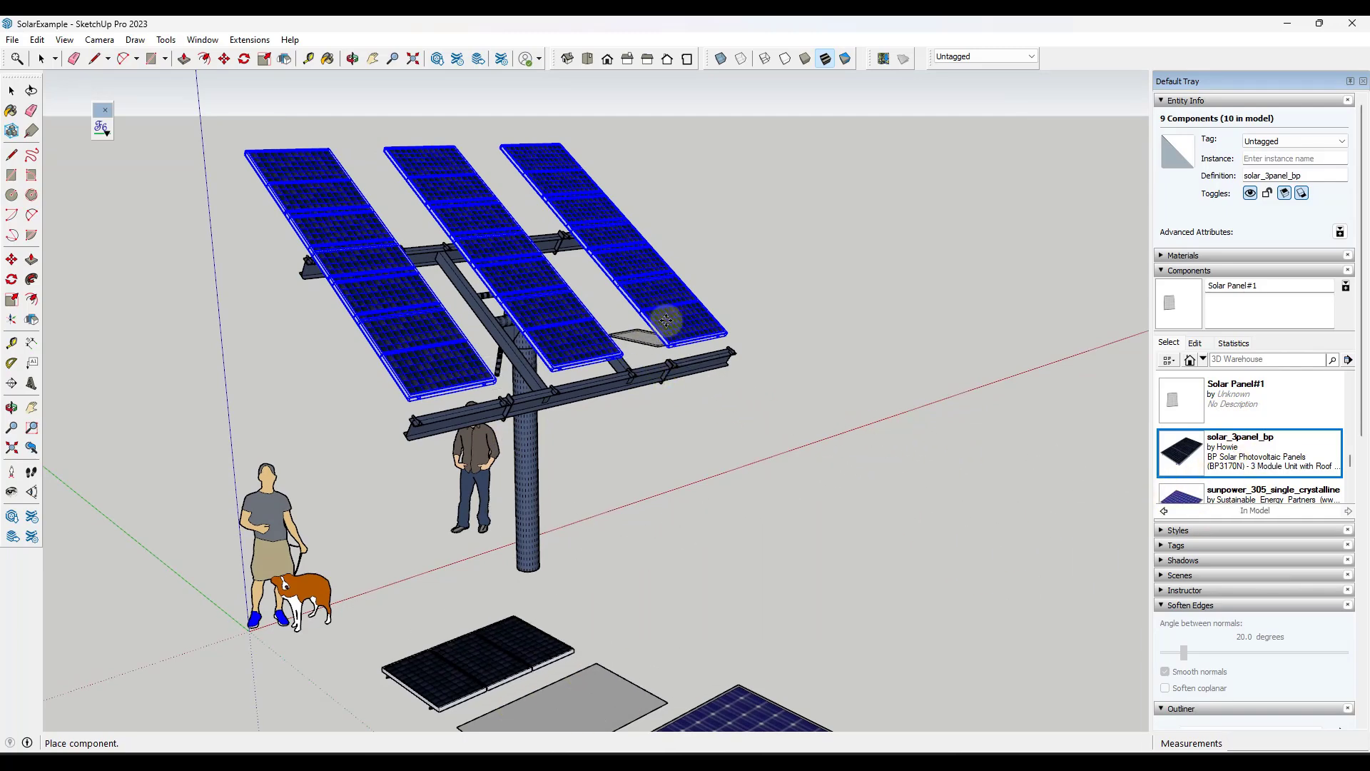
{"action": "middle_click_drag", "start_coordinate": [675, 325], "coordinate": [579, 340]}
{"action": "scroll", "coordinate": [392, 246], "scroll_direction": "up", "scroll_amount": 3}
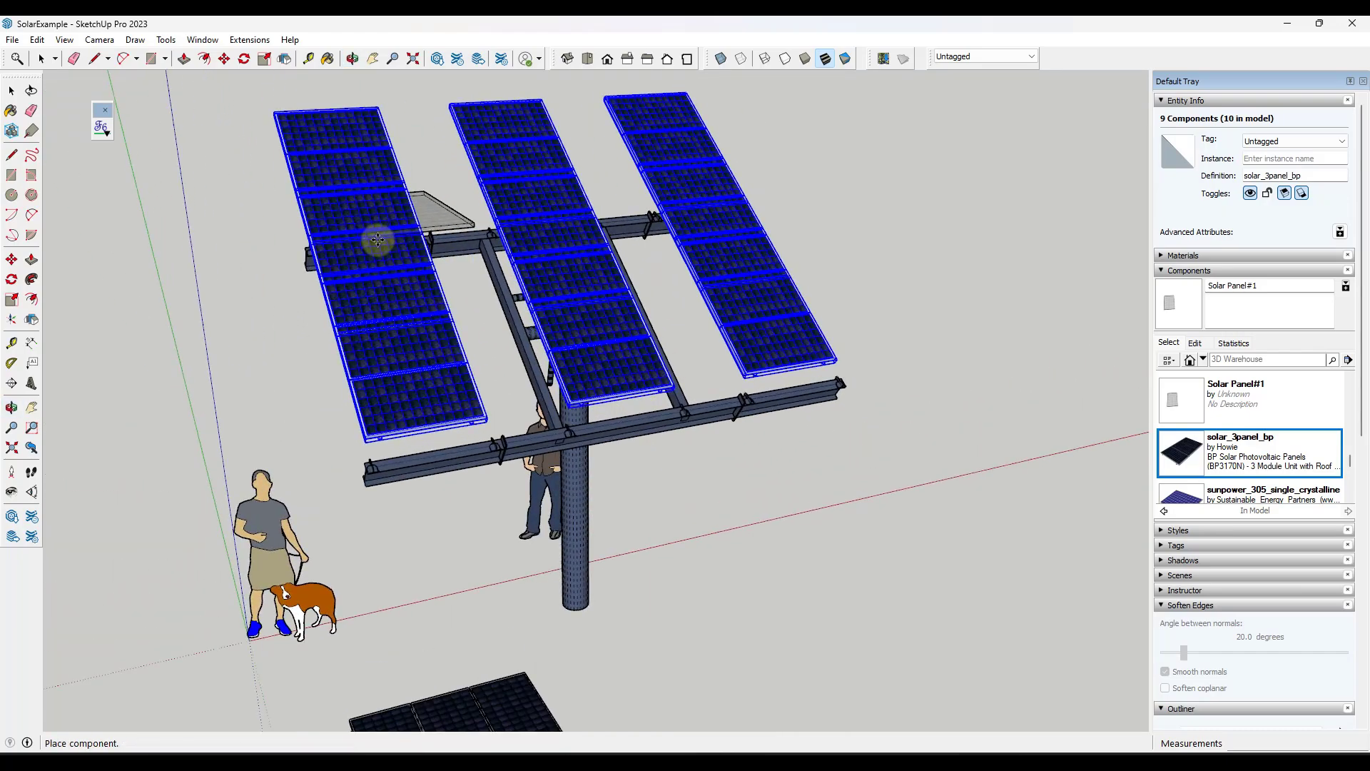
{"action": "scroll", "coordinate": [500, 294], "scroll_direction": "down", "scroll_amount": 5}
{"action": "key", "text": "ctrl+z"}
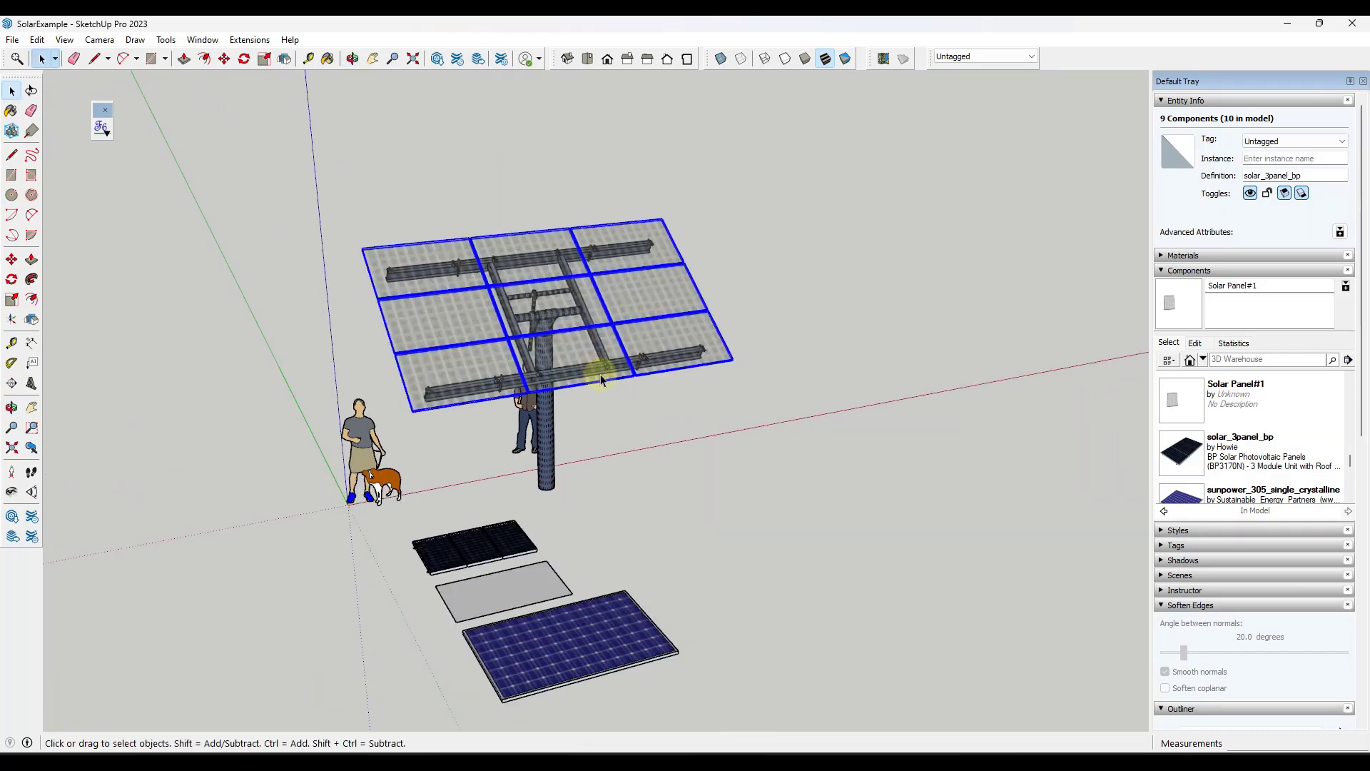
{"action": "middle_click_drag", "start_coordinate": [602, 371], "coordinate": [725, 388]}
{"action": "left_click", "coordinate": [748, 421]}
{"action": "left_click", "coordinate": [476, 387]}
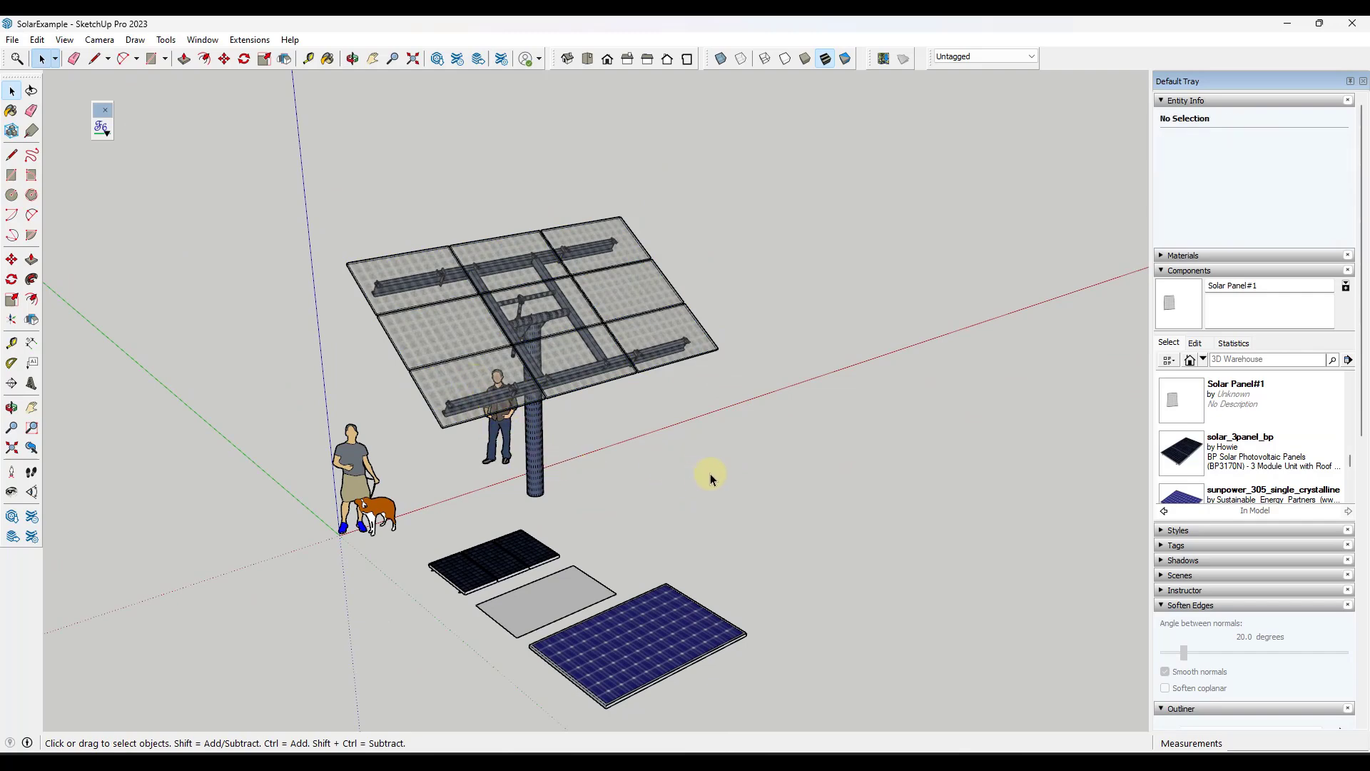
Open the array's lower corner panel above the standing man, examine the origin and directions of its component axes, and close it.
{"action": "scroll", "coordinate": [676, 451], "scroll_direction": "up", "scroll_amount": 2}
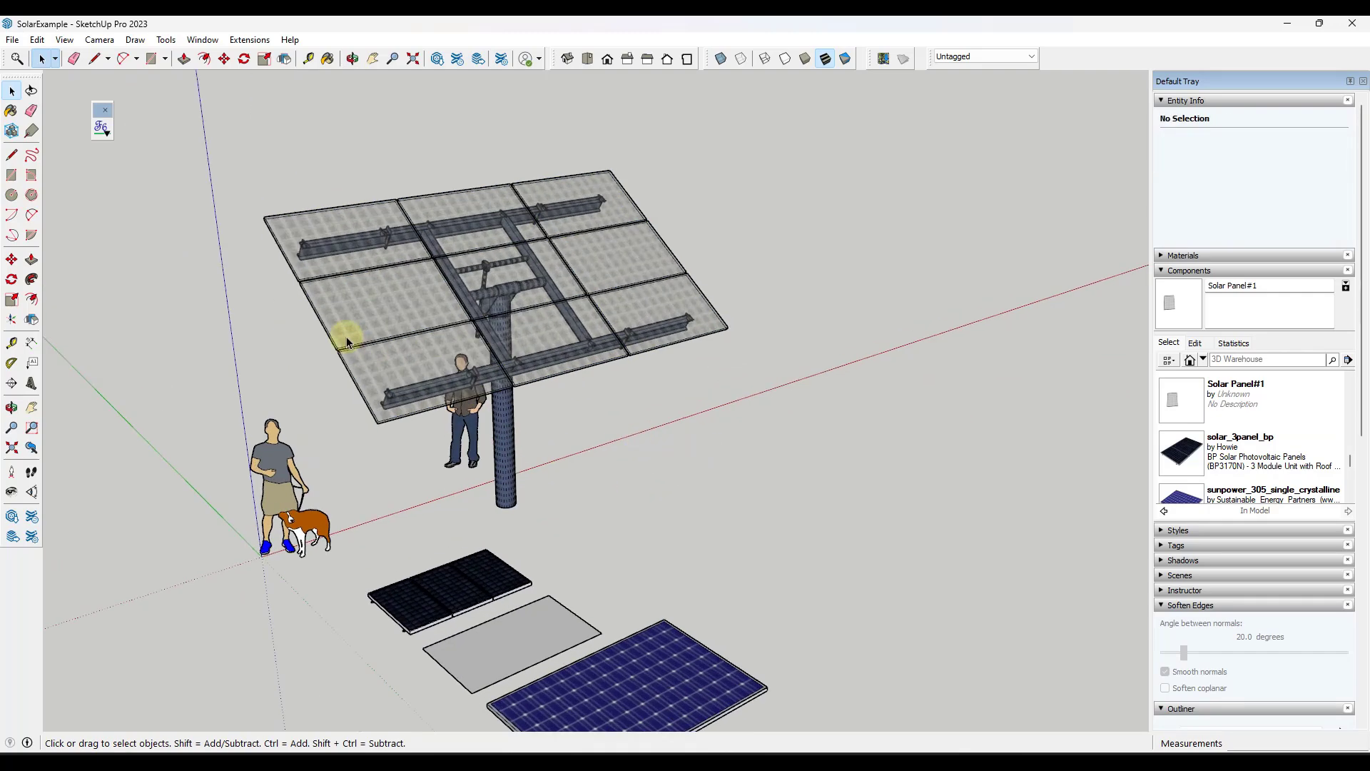
{"action": "double_click", "coordinate": [437, 361]}
{"action": "scroll", "coordinate": [476, 413], "scroll_direction": "up", "scroll_amount": 3}
{"action": "scroll", "coordinate": [478, 413], "scroll_direction": "up", "scroll_amount": 2}
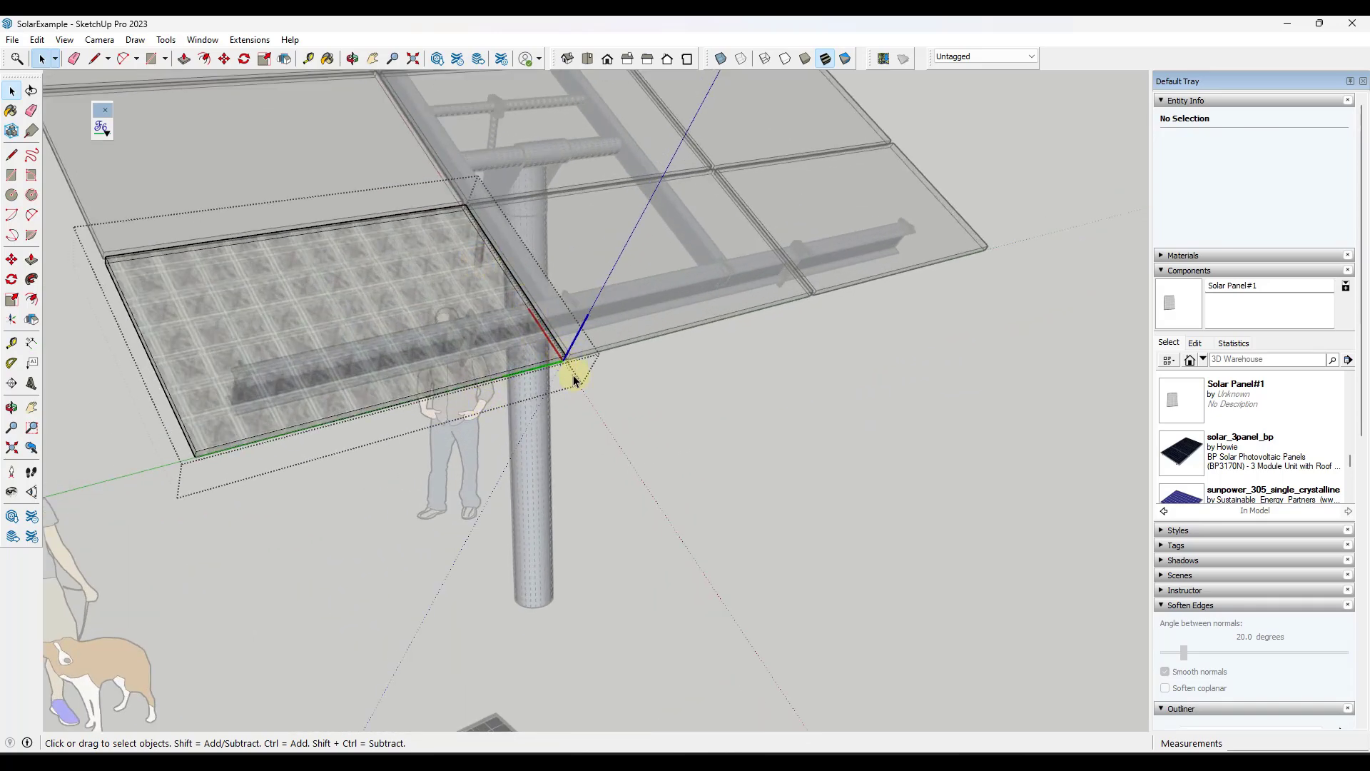
{"action": "middle_click_drag", "start_coordinate": [567, 380], "coordinate": [612, 369]}
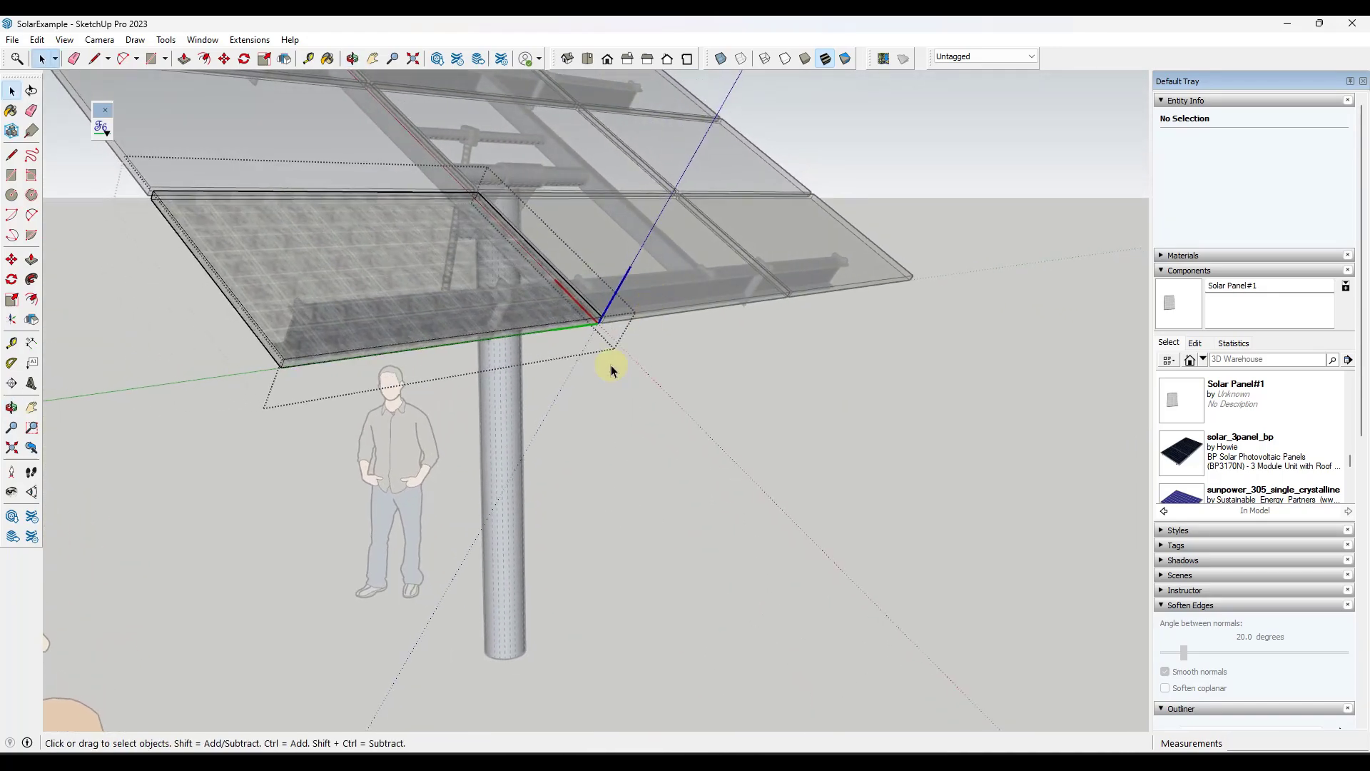
{"action": "scroll", "coordinate": [613, 418], "scroll_direction": "down", "scroll_amount": 2}
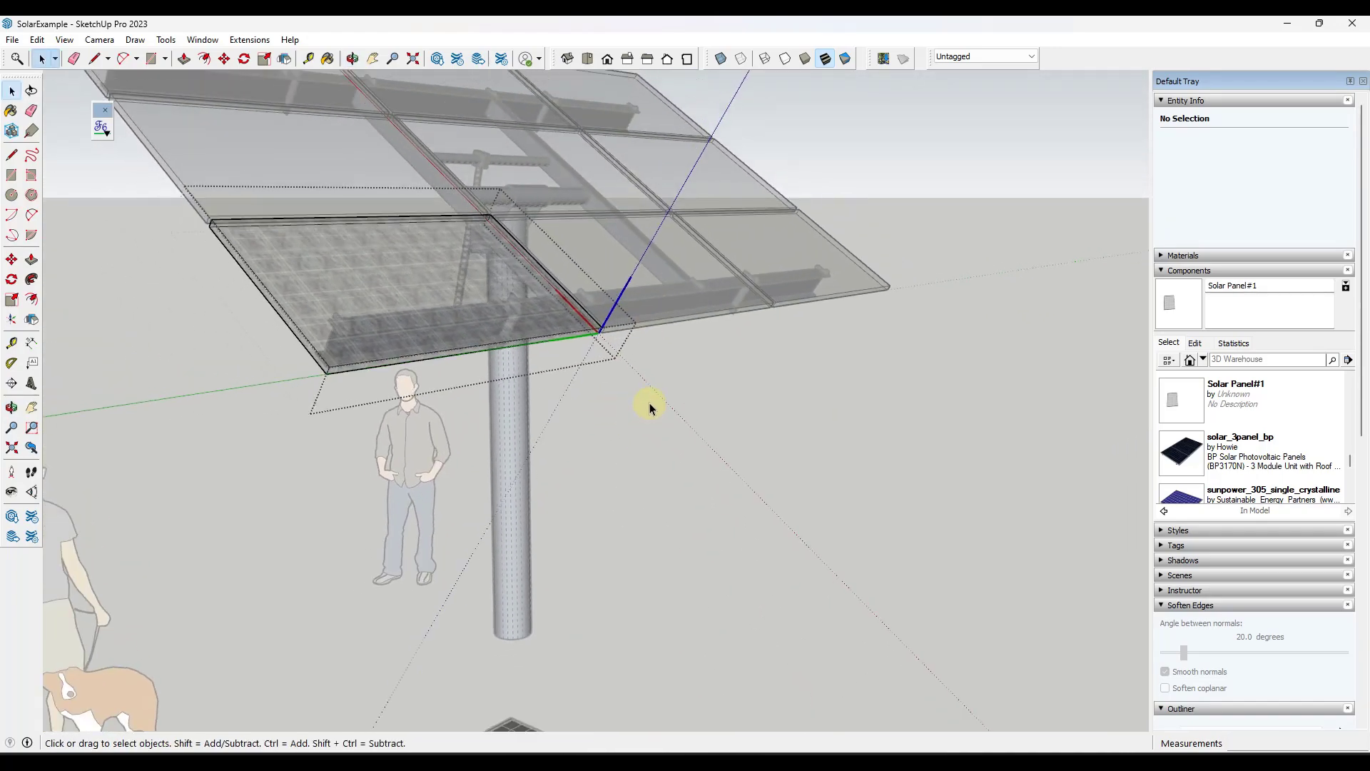
{"action": "scroll", "coordinate": [616, 329], "scroll_direction": "up", "scroll_amount": 5}
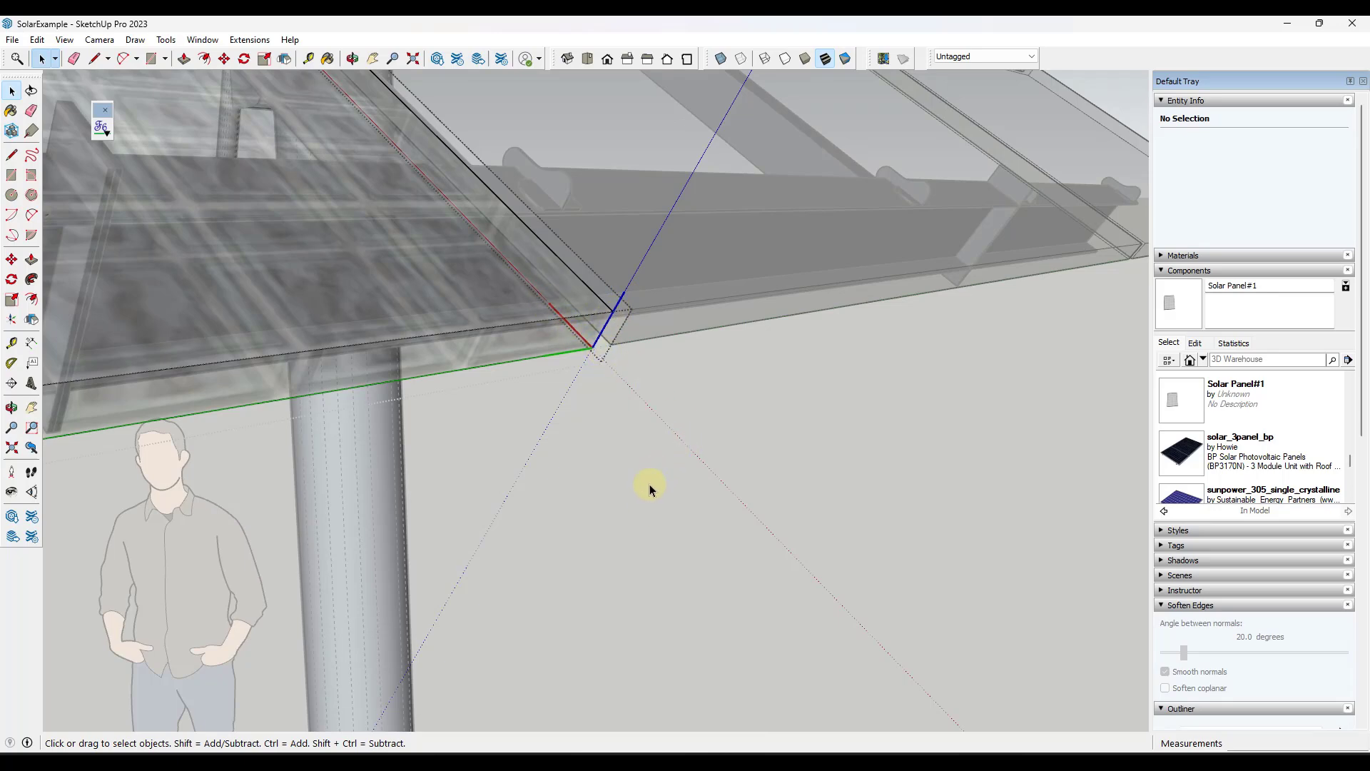
{"action": "scroll", "coordinate": [650, 478], "scroll_direction": "down", "scroll_amount": 3}
{"action": "left_click", "coordinate": [648, 464]}
{"action": "scroll", "coordinate": [651, 457], "scroll_direction": "down", "scroll_amount": 6}
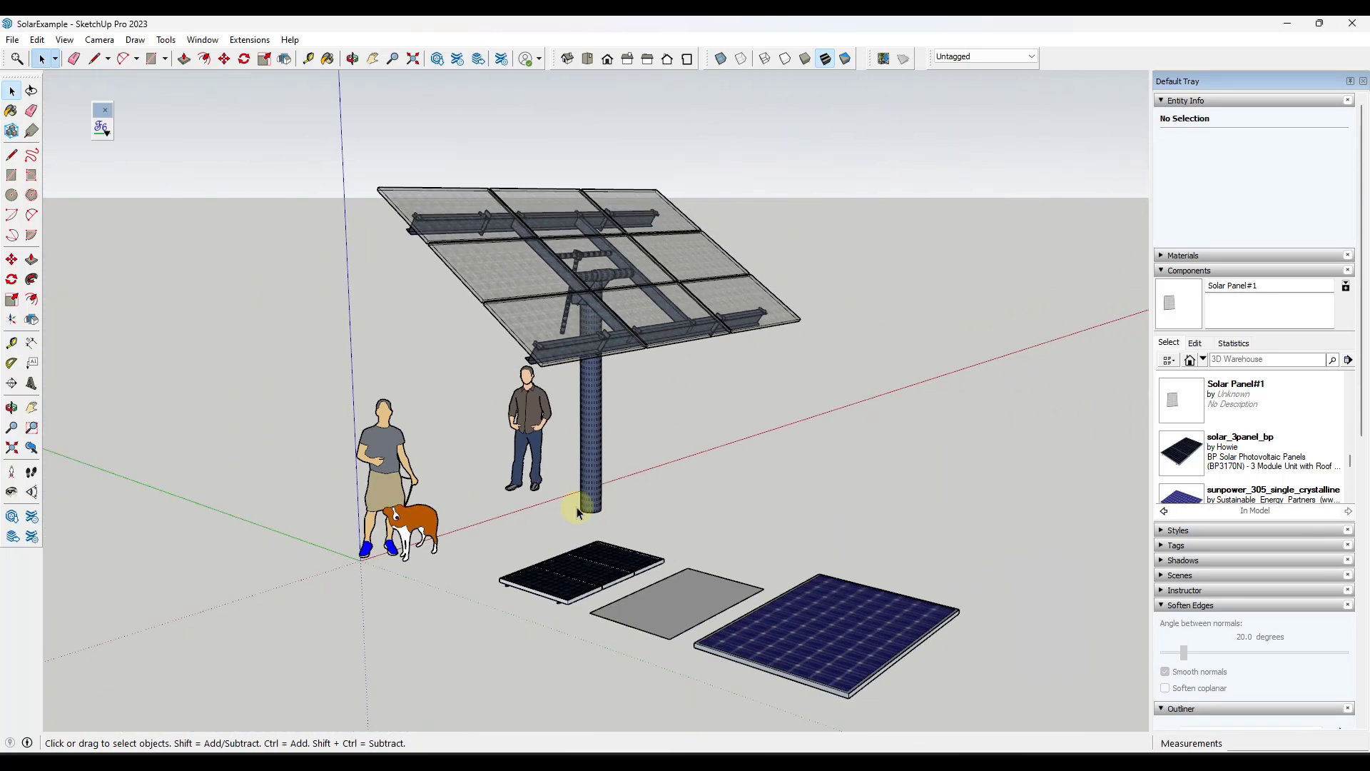
Compare the component axes of the three-module panel on the ground with those of the array's lower corner panel.
{"action": "scroll", "coordinate": [577, 513], "scroll_direction": "down", "scroll_amount": 1}
{"action": "double_click", "coordinate": [569, 550]}
{"action": "middle_click_drag", "start_coordinate": [682, 554], "coordinate": [593, 609]}
{"action": "scroll", "coordinate": [515, 618], "scroll_direction": "up", "scroll_amount": 3}
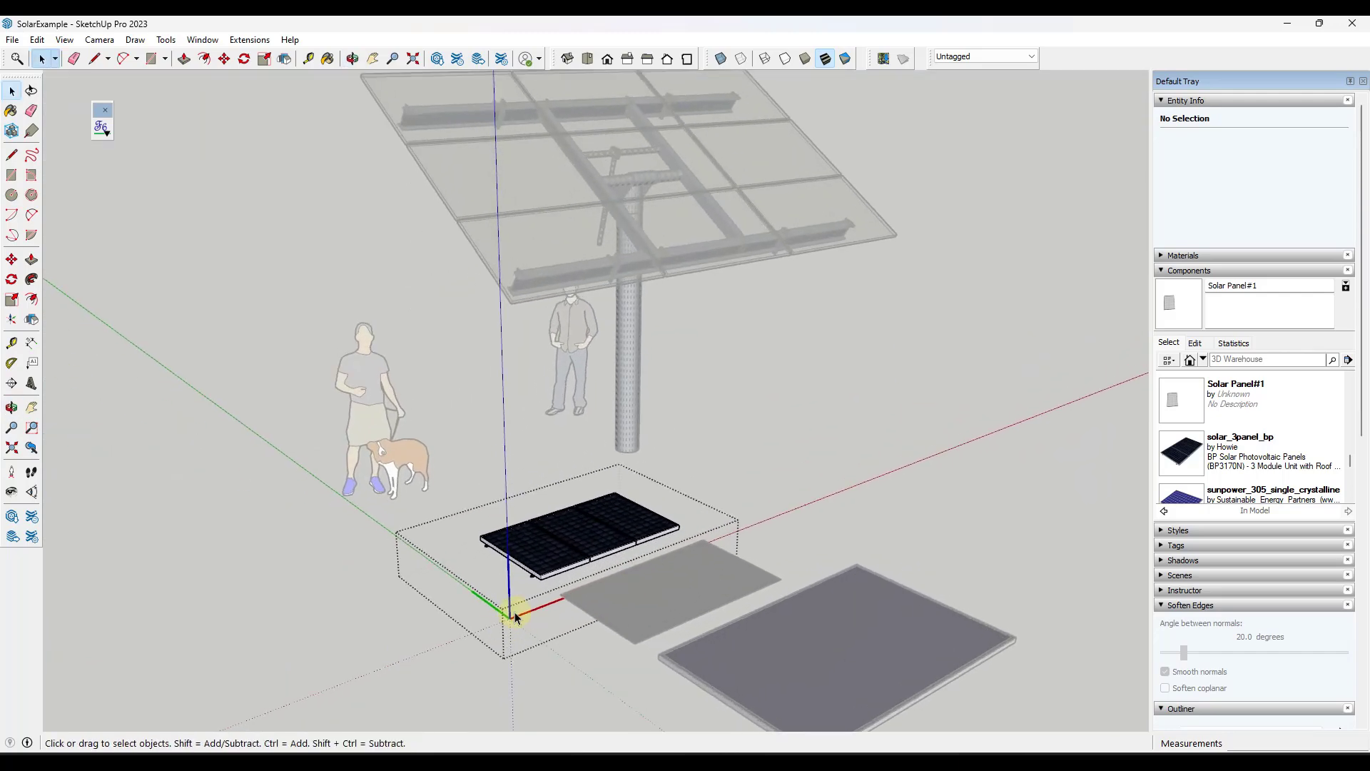
{"action": "scroll", "coordinate": [516, 617], "scroll_direction": "up", "scroll_amount": 2}
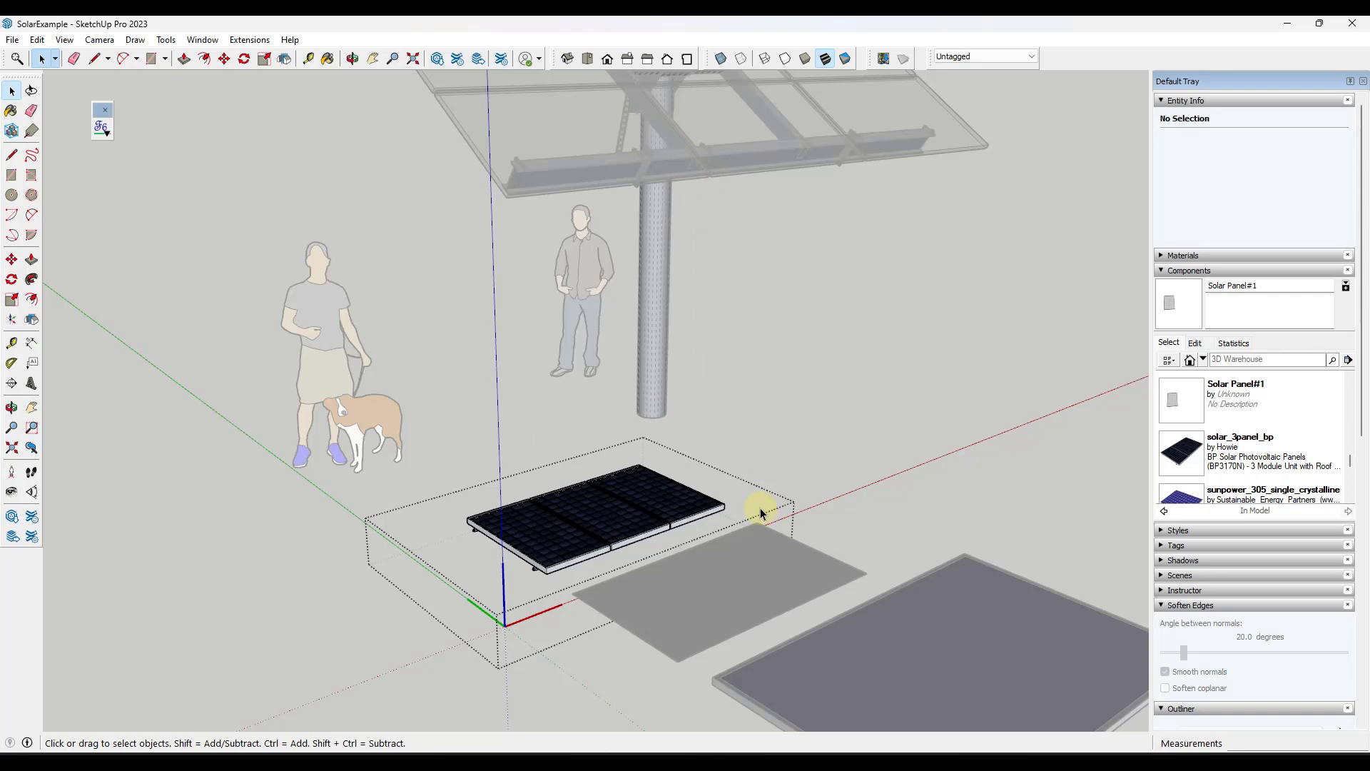
{"action": "key", "text": "Escape"}
{"action": "double_click", "coordinate": [681, 157]}
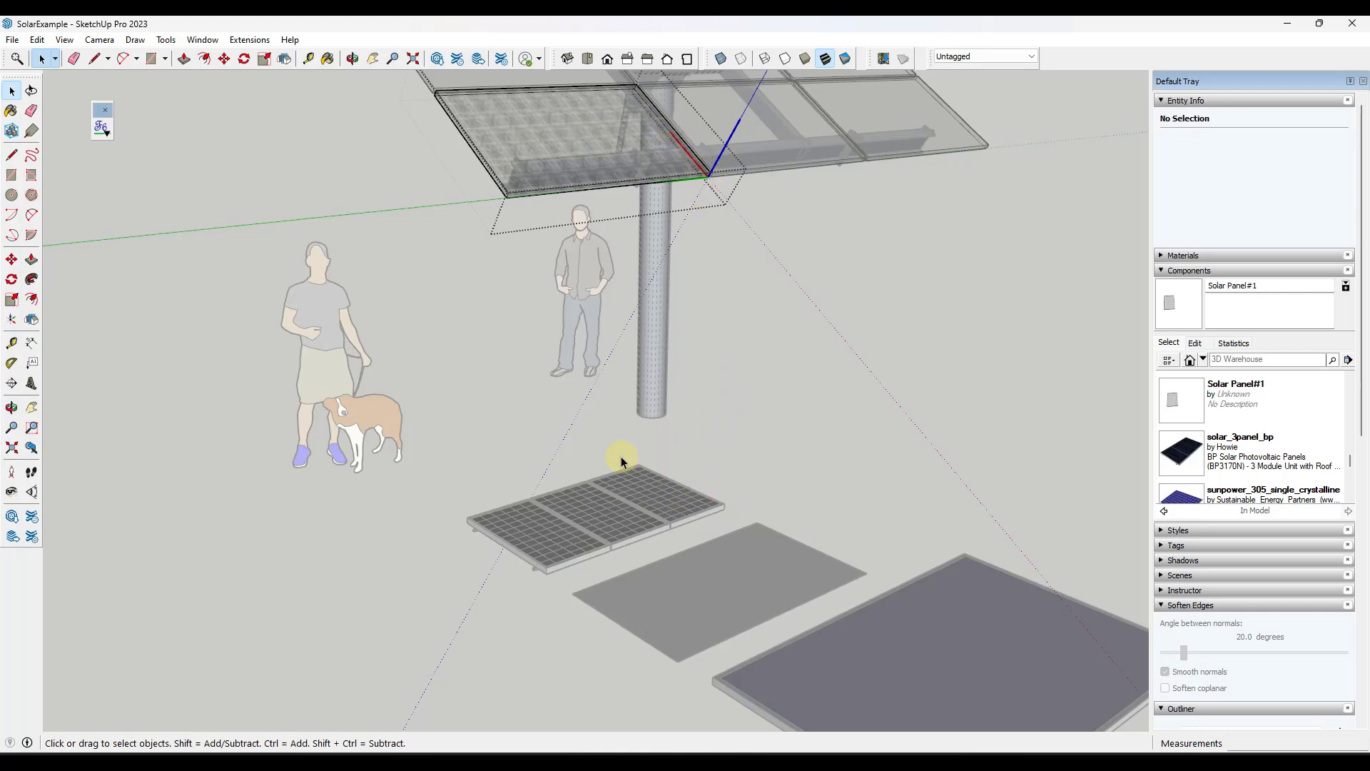
{"action": "left_click", "coordinate": [725, 461]}
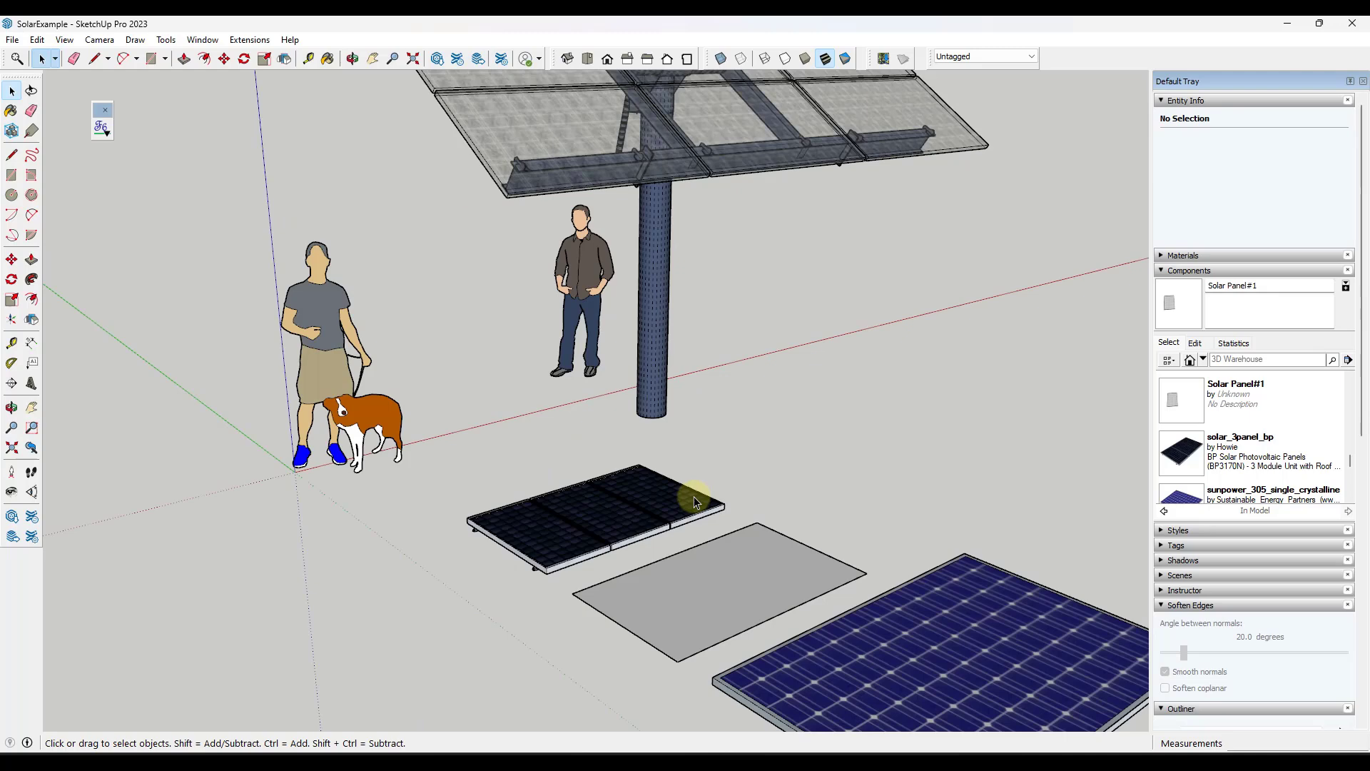
Inside the three-module panel, place the axes origin at its bottom front-right corner, with red along the short side and green along the long front edge.
{"action": "left_click", "coordinate": [695, 499]}
{"action": "scroll", "coordinate": [696, 491], "scroll_direction": "up", "scroll_amount": 3}
{"action": "double_click", "coordinate": [696, 490]}
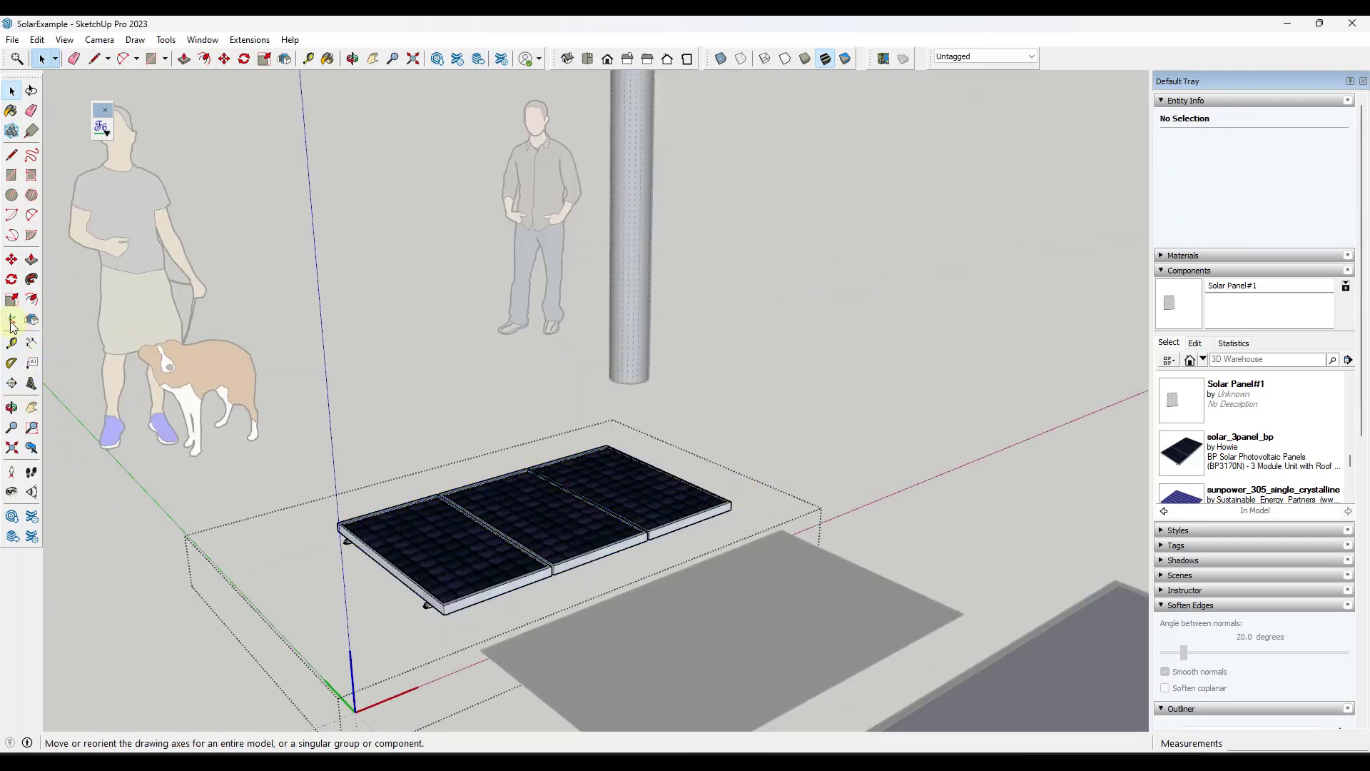
{"action": "left_click", "coordinate": [64, 39]}
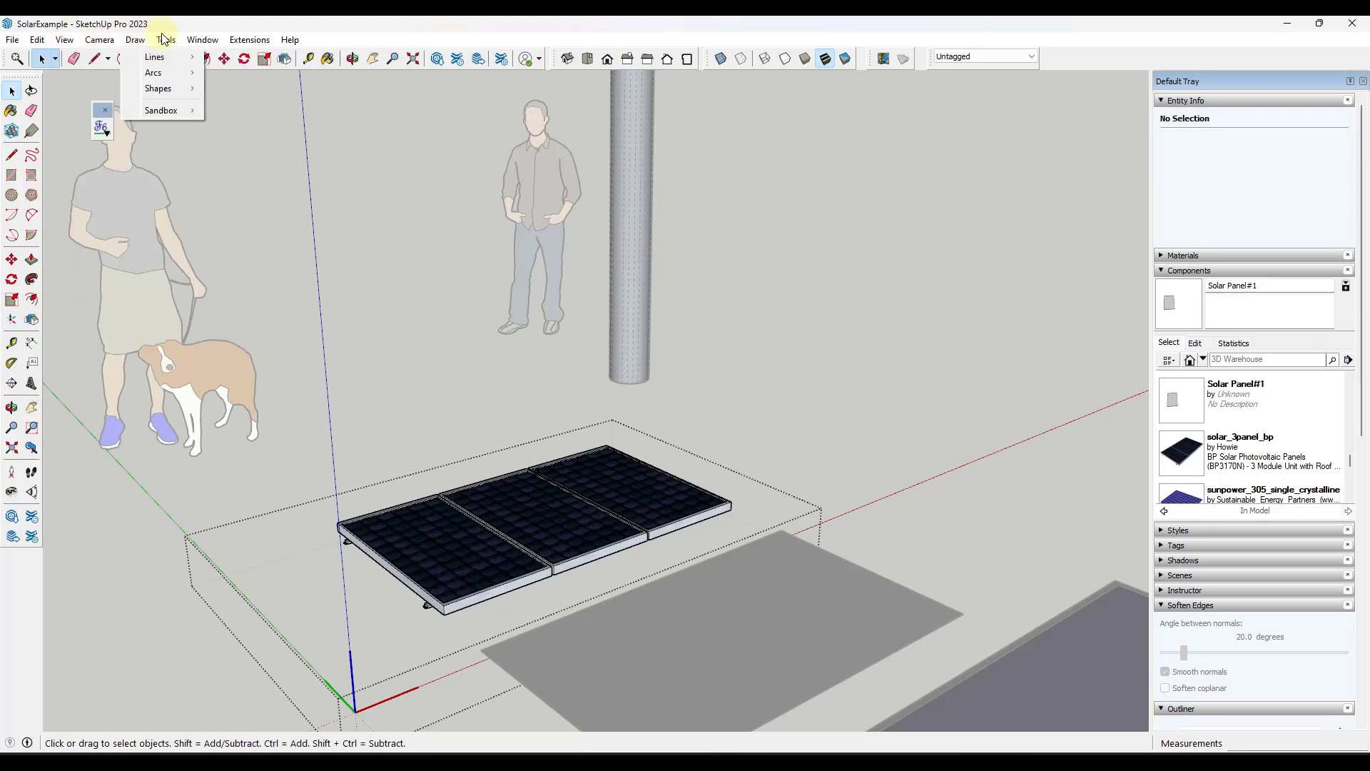
{"action": "left_click", "coordinate": [186, 327]}
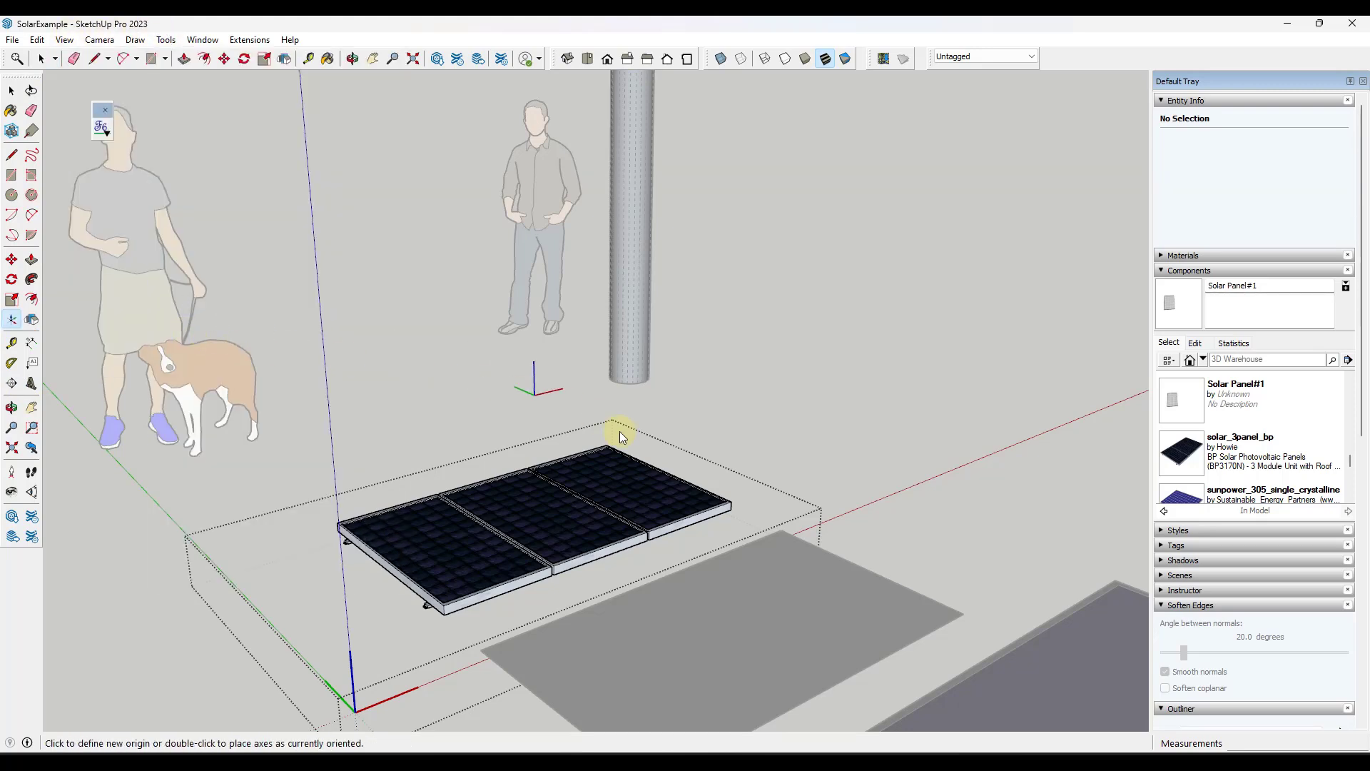
{"action": "left_click", "coordinate": [732, 513]}
{"action": "scroll", "coordinate": [726, 513], "scroll_direction": "up", "scroll_amount": 4}
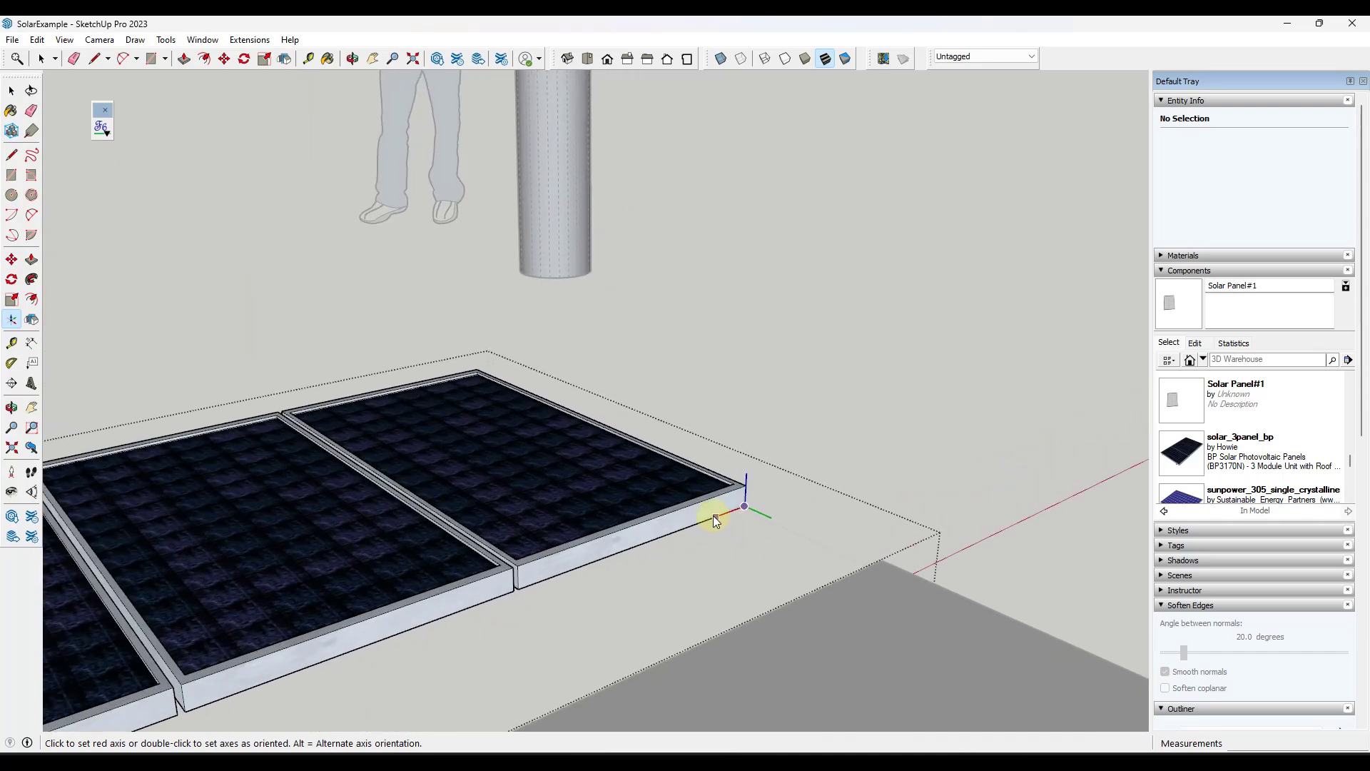
{"action": "middle_click_drag", "start_coordinate": [846, 507], "coordinate": [350, 492]}
{"action": "left_click", "coordinate": [350, 492]}
{"action": "left_click", "coordinate": [350, 492]}
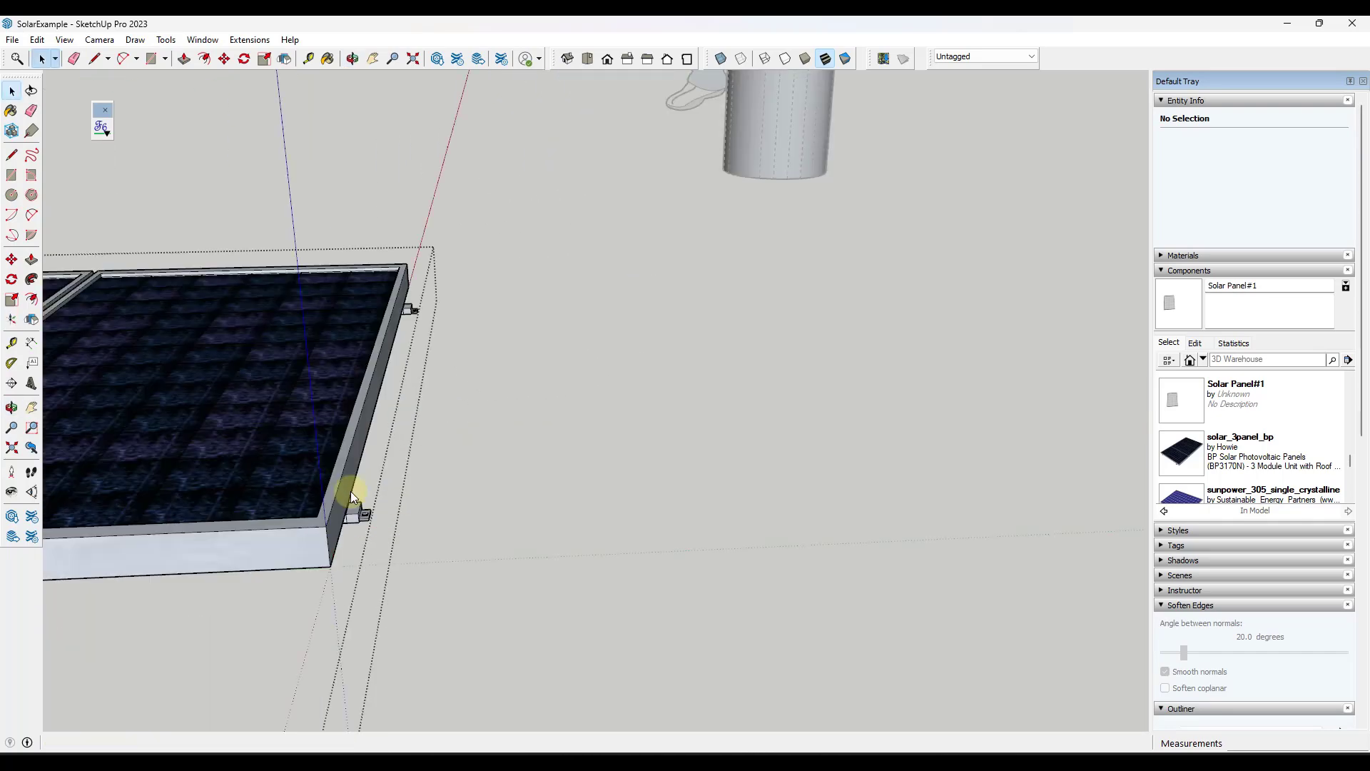
Close the three-module panel and update its component axes to match the modified sketch axes.
{"action": "middle_click_drag", "start_coordinate": [601, 496], "coordinate": [598, 474]}
{"action": "left_click", "coordinate": [598, 474]}
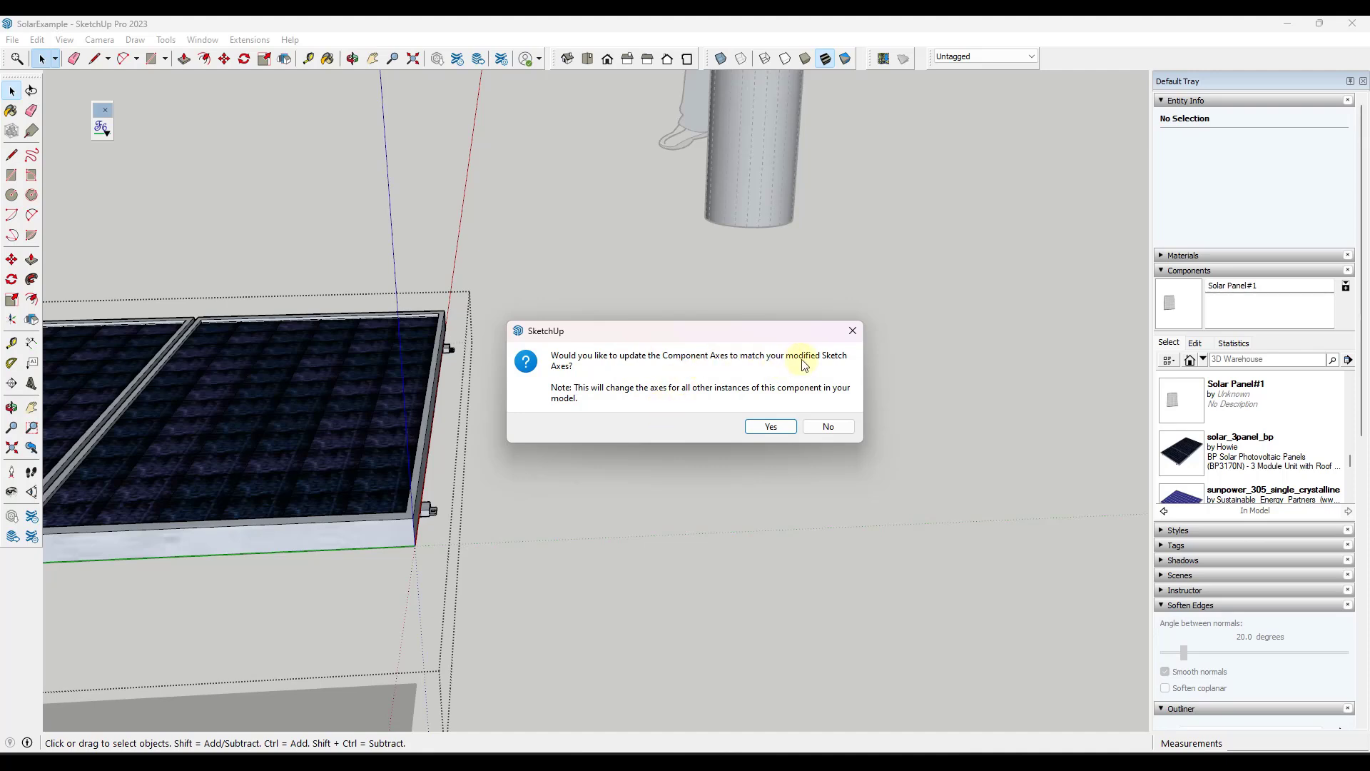
{"action": "left_click", "coordinate": [761, 429]}
Reopen the three-module panel, check the axes at its bottom front-right corner, and close it.
{"action": "scroll", "coordinate": [778, 400], "scroll_direction": "down", "scroll_amount": 5}
{"action": "double_click", "coordinate": [618, 416]}
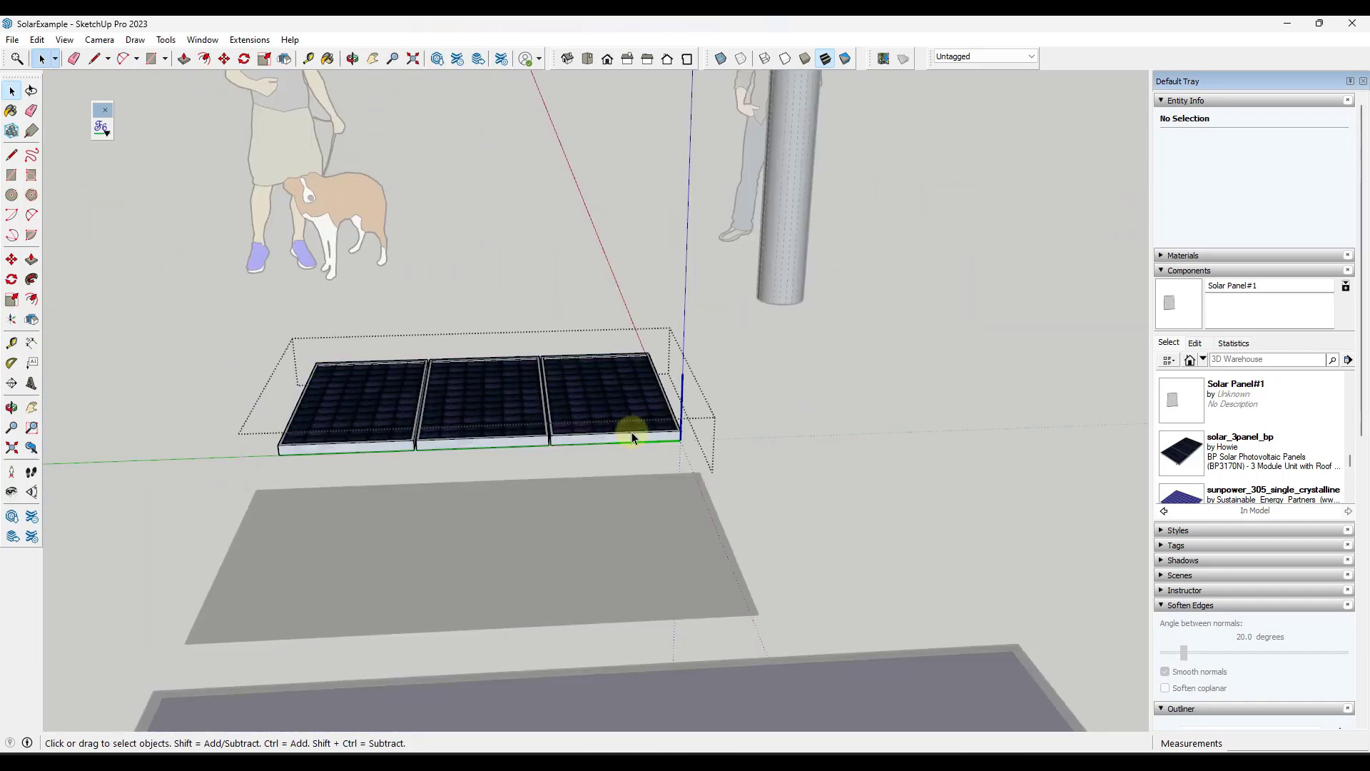
{"action": "middle_click_drag", "start_coordinate": [632, 438], "coordinate": [1035, 474]}
{"action": "scroll", "coordinate": [761, 419], "scroll_direction": "up", "scroll_amount": 5}
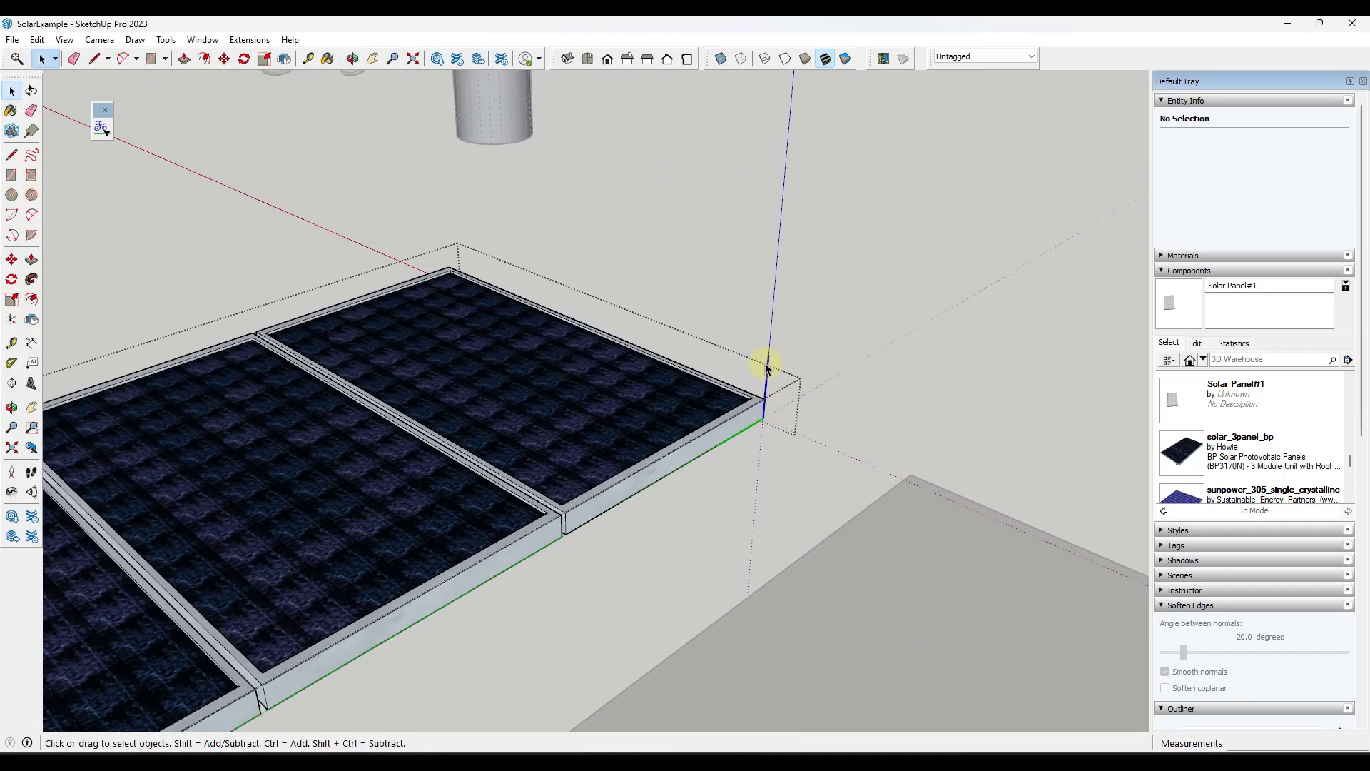
{"action": "scroll", "coordinate": [763, 427], "scroll_direction": "down", "scroll_amount": 5}
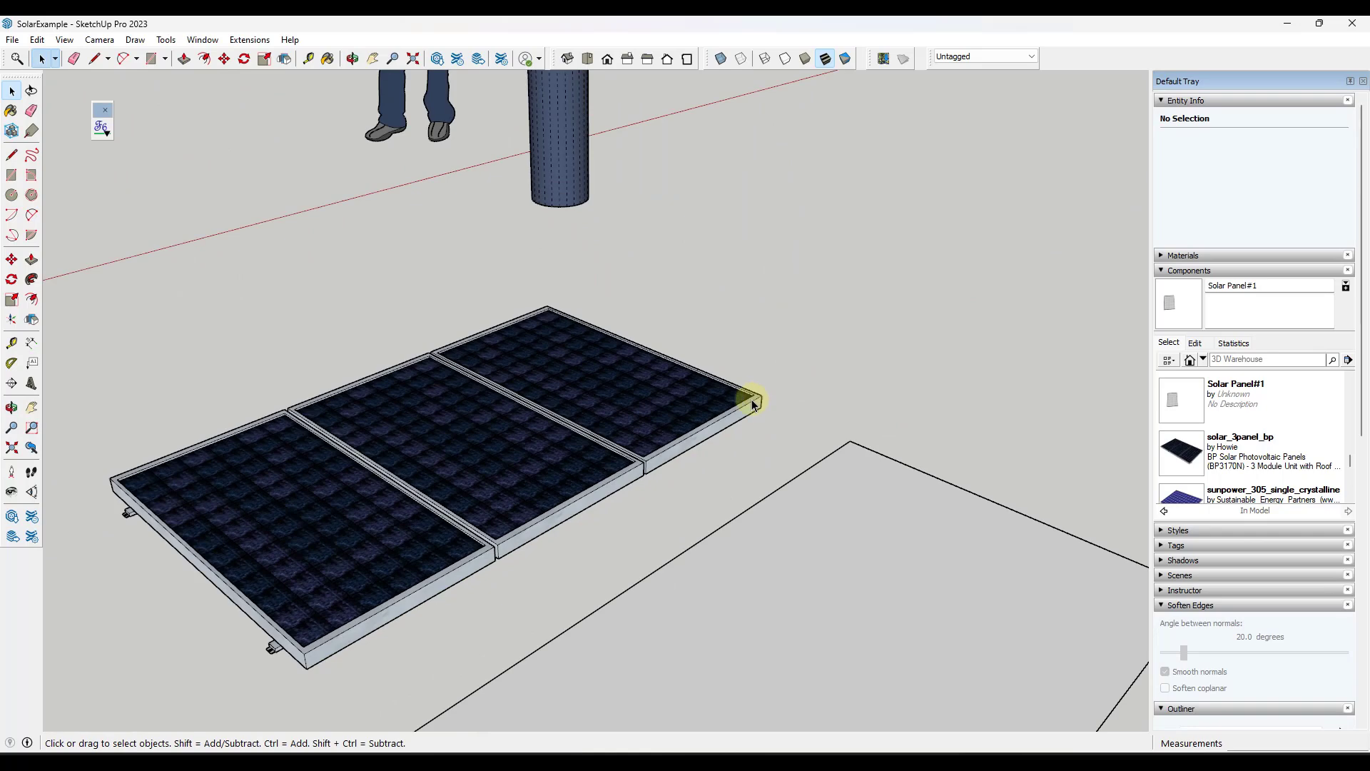
{"action": "scroll", "coordinate": [717, 377], "scroll_direction": "down", "scroll_amount": 8}
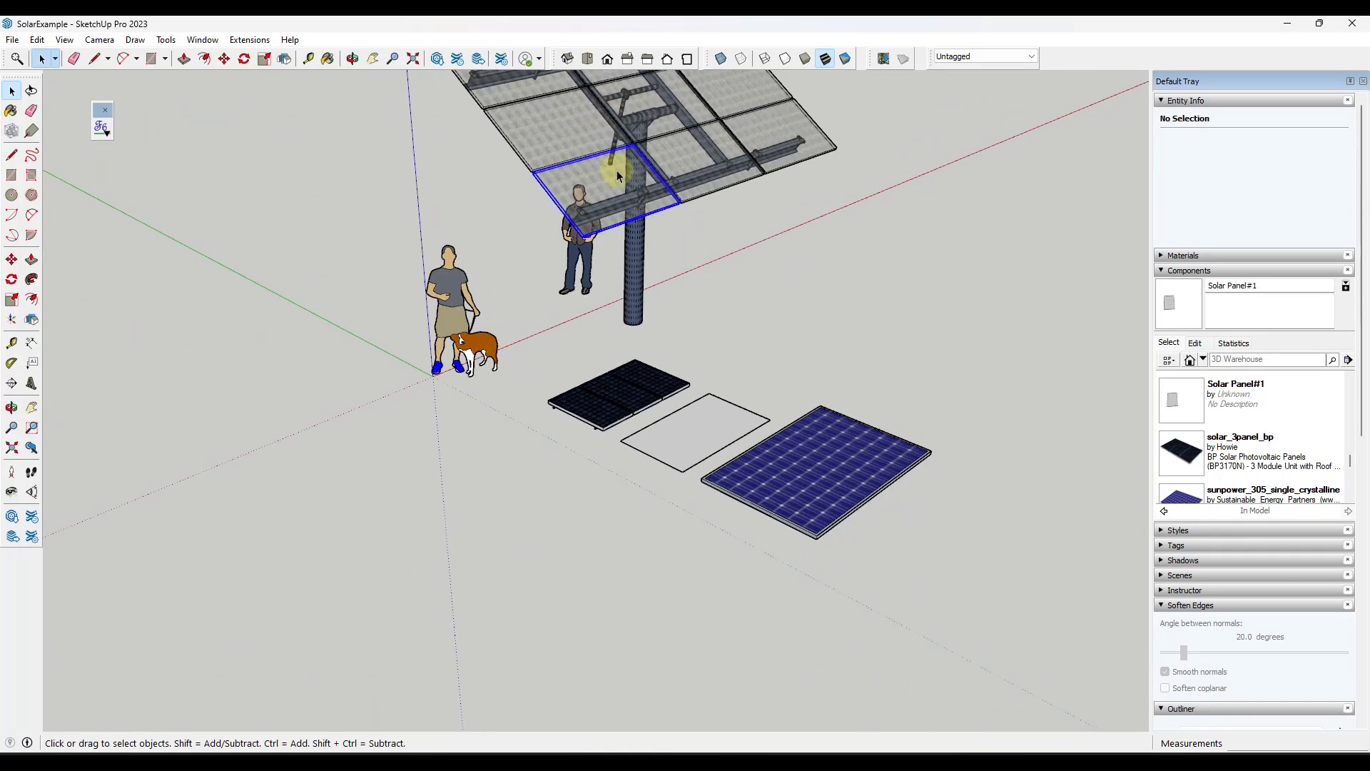
{"action": "scroll", "coordinate": [299, 289], "scroll_direction": "down", "scroll_amount": 3}
{"action": "scroll", "coordinate": [581, 150], "scroll_direction": "up", "scroll_amount": 3}
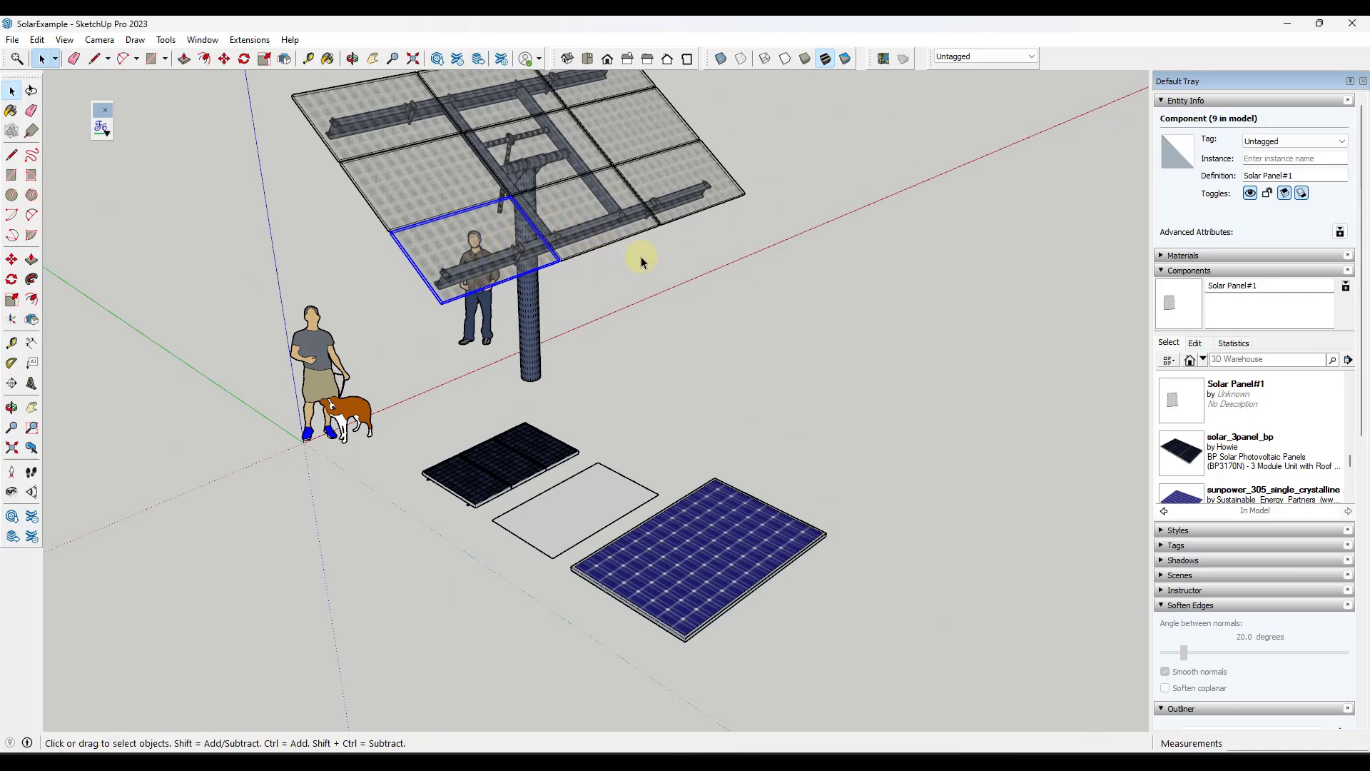
{"action": "middle_click_drag", "start_coordinate": [642, 259], "coordinate": [450, 292]}
{"action": "left_click", "coordinate": [406, 262], "text": "shift"}
{"action": "left_click", "coordinate": [371, 206], "text": "shift"}
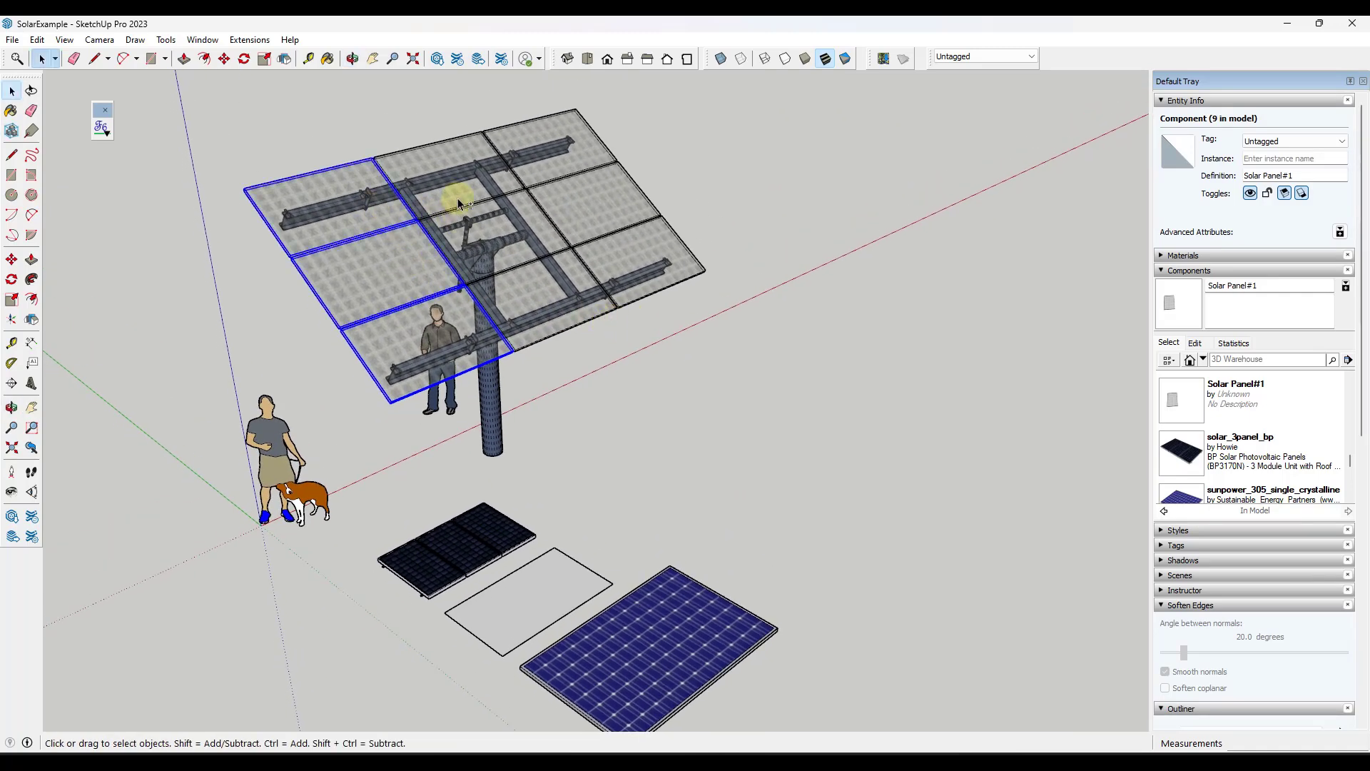
{"action": "left_click", "coordinate": [458, 197], "text": "shift"}
{"action": "left_click", "coordinate": [821, 216]}
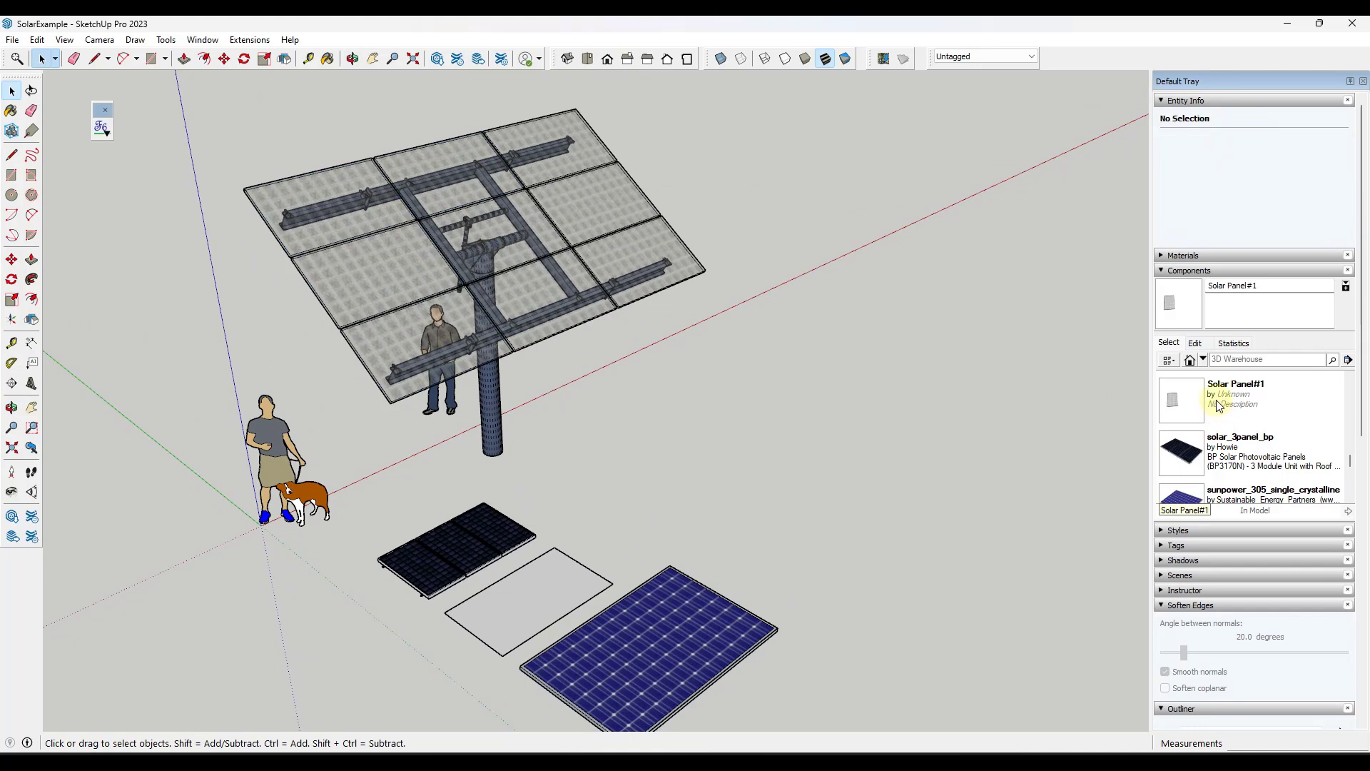
Select all Solar Panel#1 instances on the pole-mounted array, replace them with solar_3panel_bp, and examine the replaced panels.
{"action": "right_click", "coordinate": [1217, 404]}
{"action": "left_click", "coordinate": [1229, 483]}
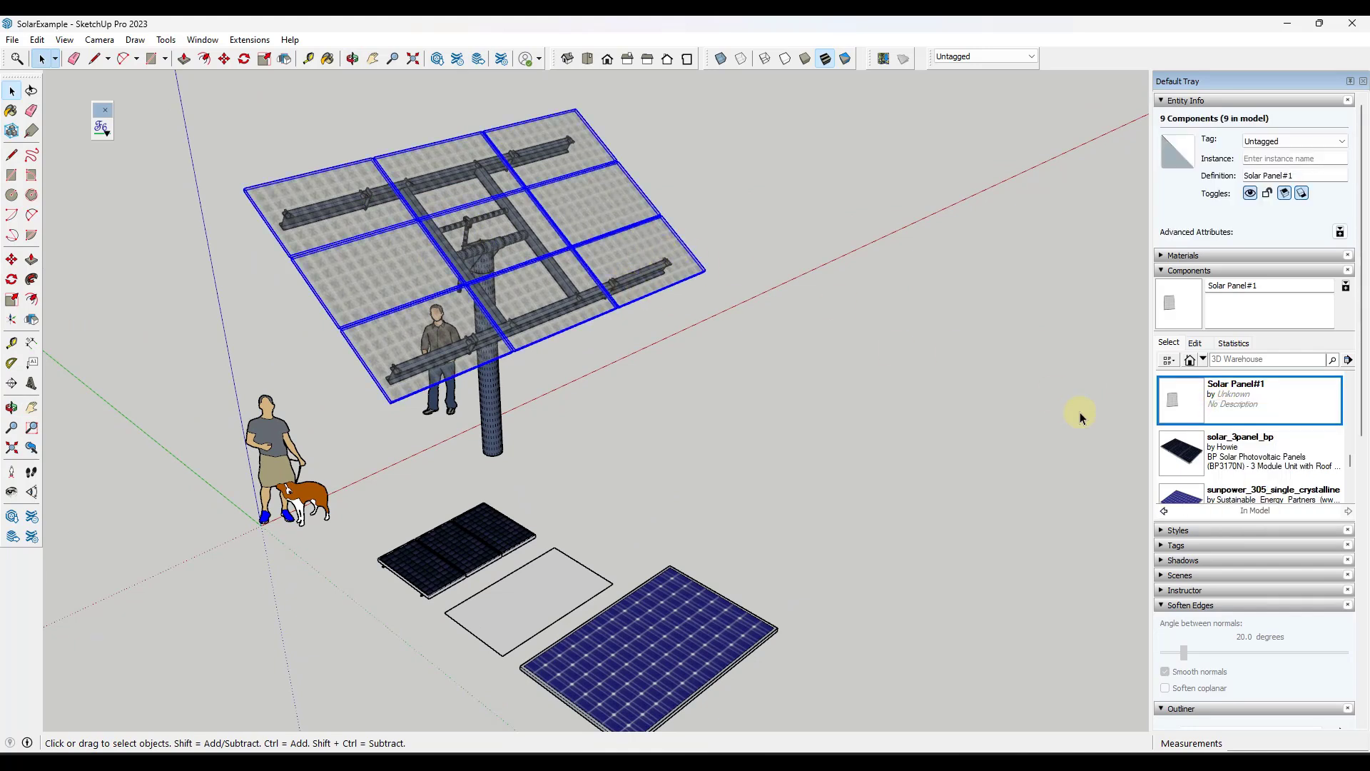
{"action": "right_click", "coordinate": [1249, 453]}
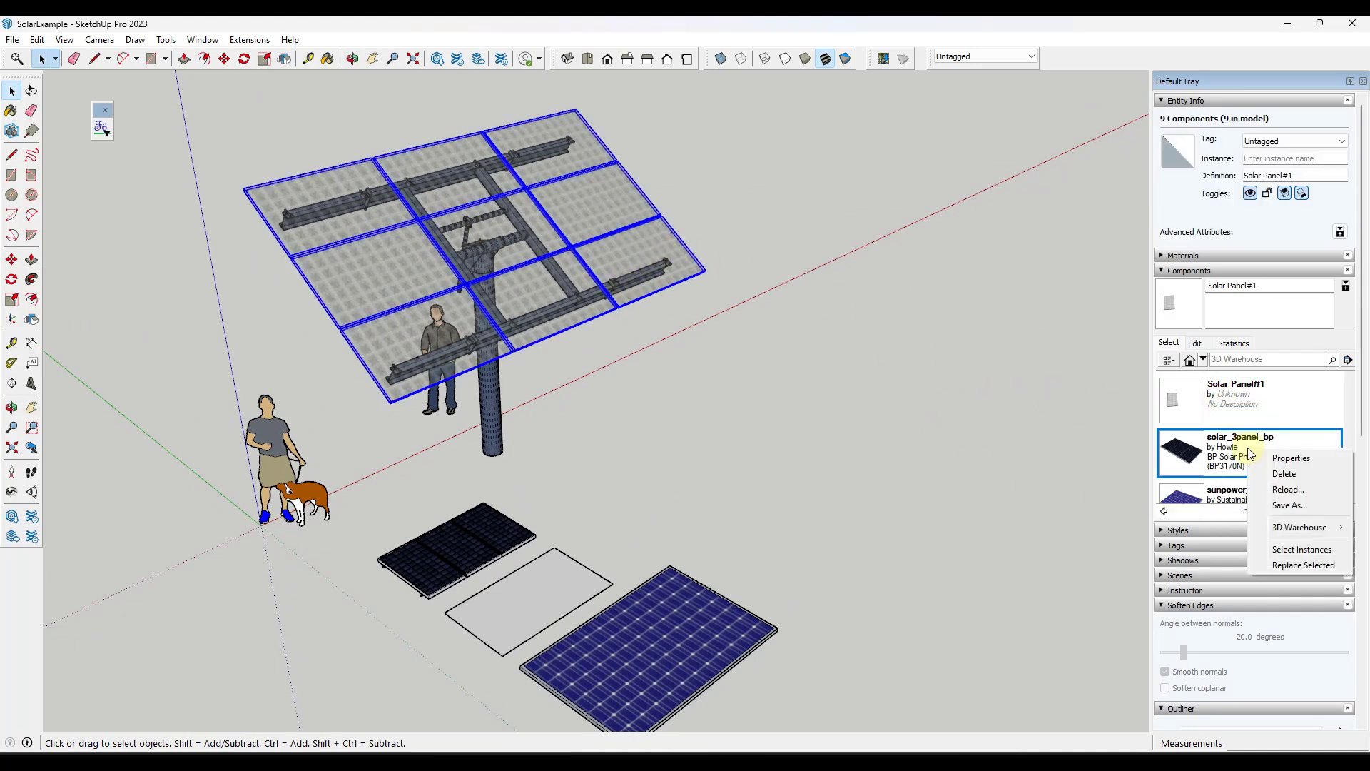
{"action": "left_click", "coordinate": [1274, 568]}
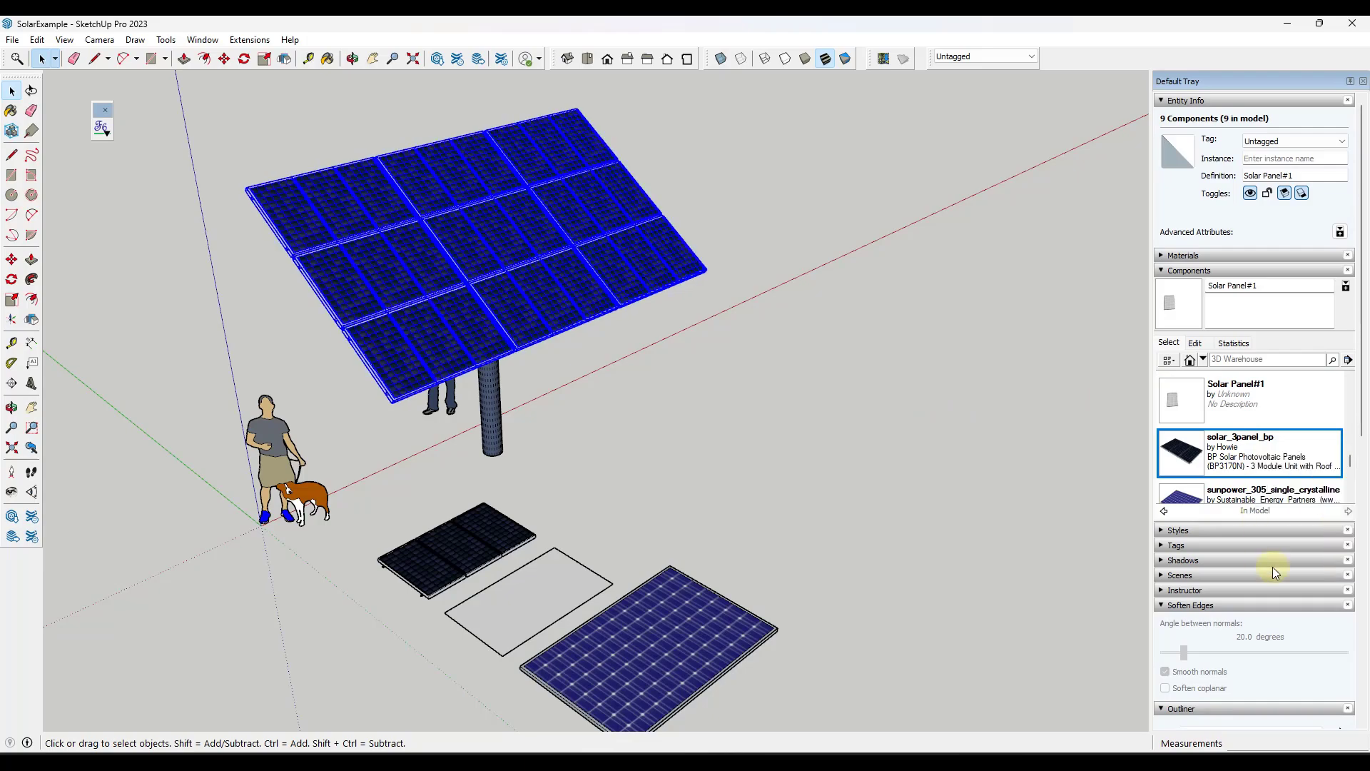
{"action": "middle_click_drag", "start_coordinate": [569, 319], "coordinate": [741, 172]}
{"action": "scroll", "coordinate": [366, 266], "scroll_direction": "up", "scroll_amount": 3}
{"action": "scroll", "coordinate": [544, 318], "scroll_direction": "up", "scroll_amount": 3}
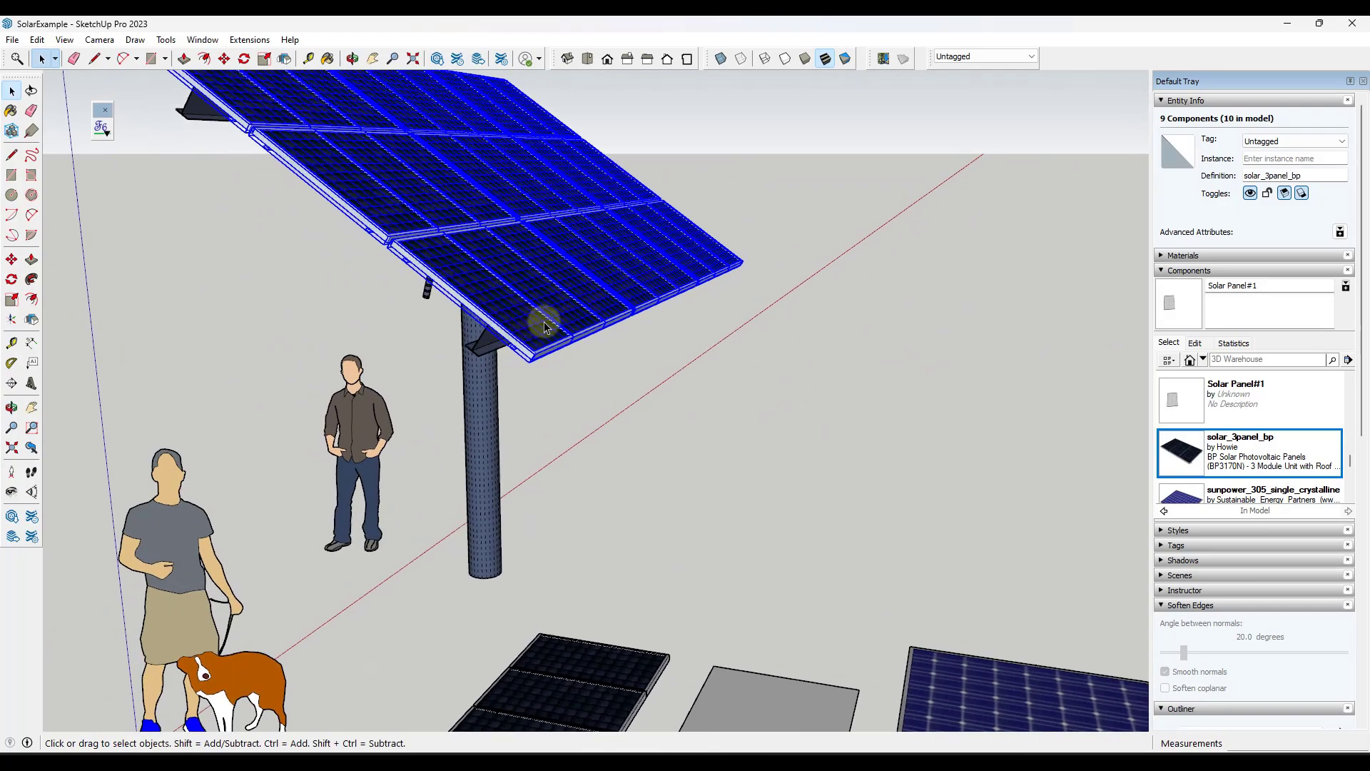
{"action": "scroll", "coordinate": [620, 315], "scroll_direction": "up", "scroll_amount": 2}
{"action": "scroll", "coordinate": [644, 314], "scroll_direction": "up", "scroll_amount": 2}
{"action": "scroll", "coordinate": [643, 315], "scroll_direction": "down", "scroll_amount": 5}
{"action": "middle_click_drag", "start_coordinate": [580, 306], "coordinate": [542, 394]}
{"action": "left_click", "coordinate": [708, 396]}
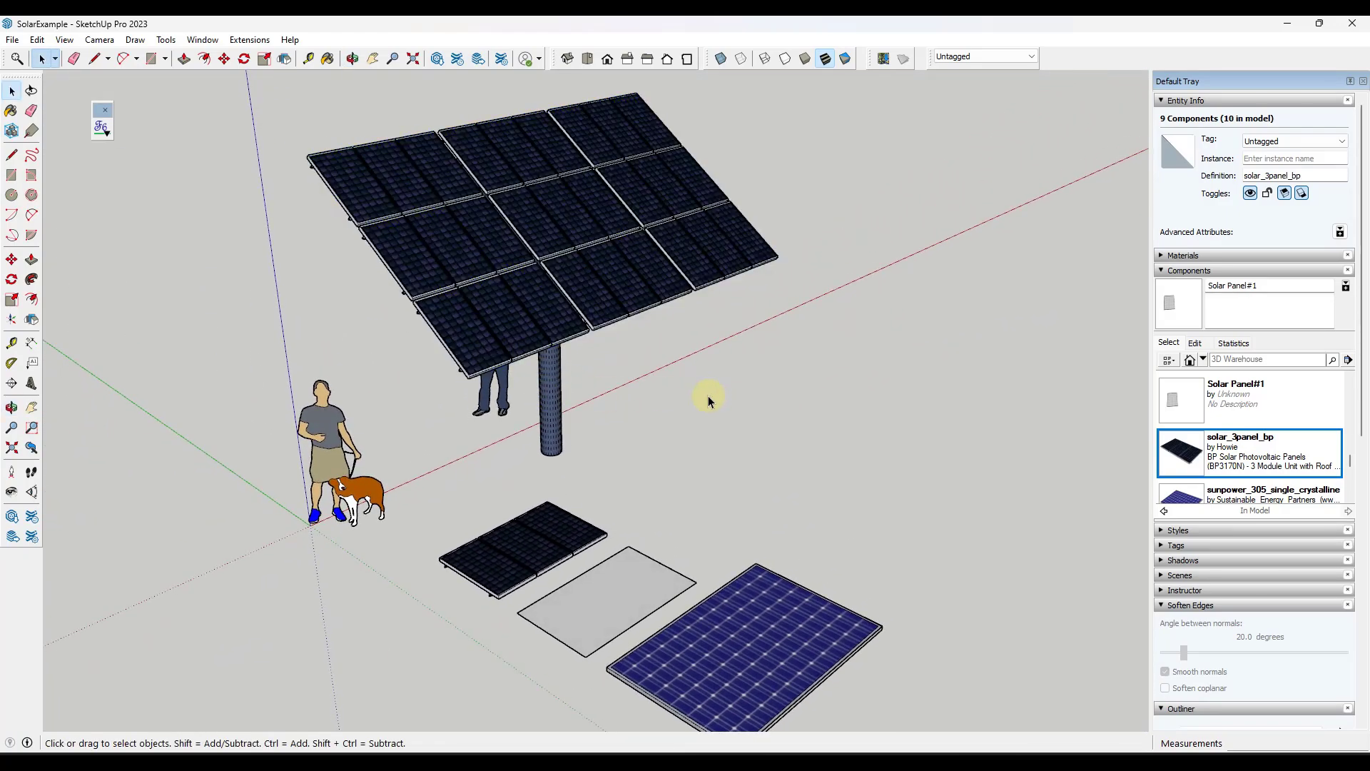
Select the four corner panels and the centre panel of the array and replace them with solar_3panel_bp.
{"action": "left_click", "coordinate": [511, 302], "text": "ctrl"}
{"action": "left_click", "coordinate": [564, 208], "text": "ctrl"}
{"action": "left_click", "coordinate": [598, 126], "text": "ctrl"}
{"action": "left_click", "coordinate": [722, 243], "text": "ctrl"}
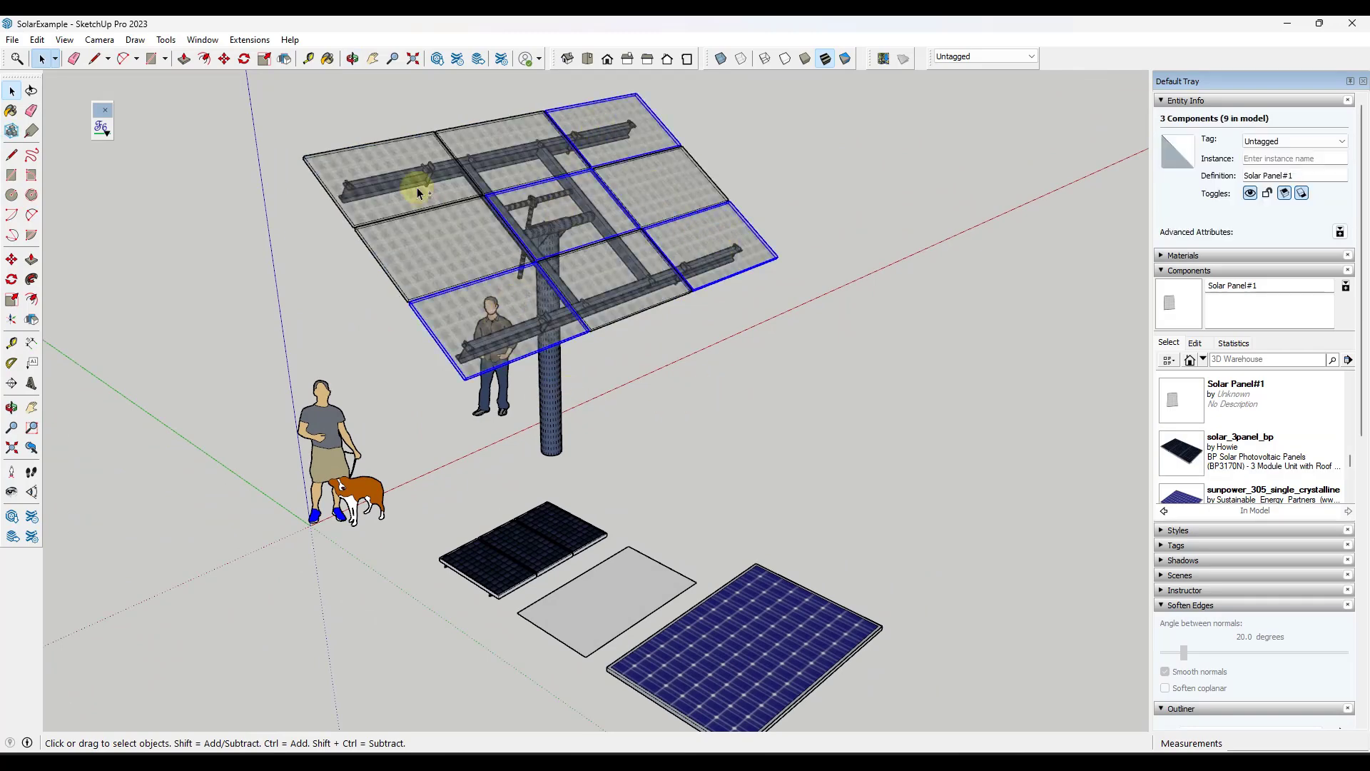
{"action": "right_click", "coordinate": [1225, 451]}
{"action": "left_click", "coordinate": [1260, 559]}
{"action": "mouse_move", "coordinate": [611, 297]}
{"action": "middle_mouse_down"}
{"action": "mouse_move", "coordinate": [499, 315]}
{"action": "mouse_move", "coordinate": [581, 298]}
{"action": "mouse_move", "coordinate": [384, 183]}
{"action": "middle_mouse_up"}
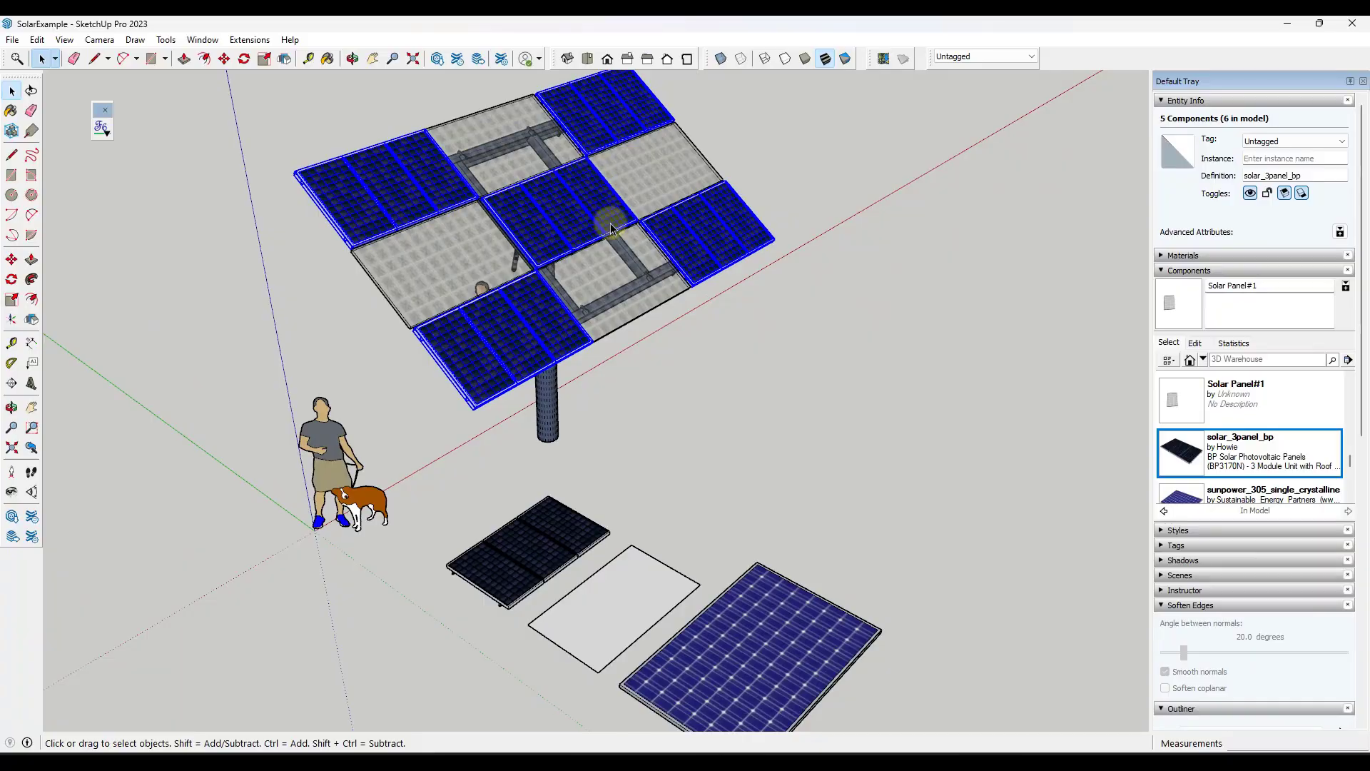
{"action": "scroll", "coordinate": [642, 229], "scroll_direction": "up", "scroll_amount": 10}
{"action": "middle_click_drag", "start_coordinate": [654, 266], "coordinate": [764, 371]}
Examine the bounding box and scale grips of the blue single-crystalline panel on the ground, comparing it with the blank panel beside it.
{"action": "scroll", "coordinate": [645, 279], "scroll_direction": "down", "scroll_amount": 5}
{"action": "scroll", "coordinate": [644, 278], "scroll_direction": "down", "scroll_amount": 5}
{"action": "scroll", "coordinate": [637, 324], "scroll_direction": "down", "scroll_amount": 3}
{"action": "left_click", "coordinate": [666, 426]}
{"action": "scroll", "coordinate": [765, 371], "scroll_direction": "up", "scroll_amount": 10}
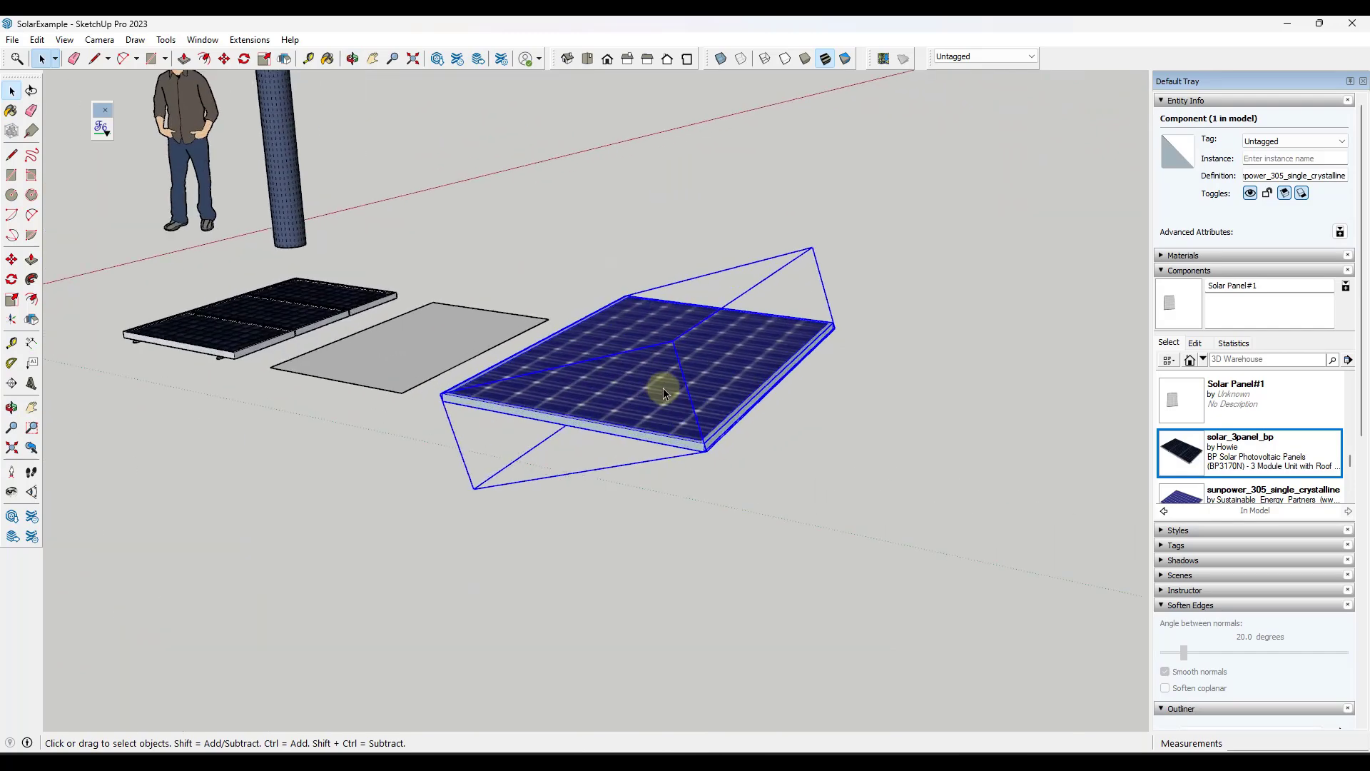
{"action": "middle_click_drag", "start_coordinate": [653, 380], "coordinate": [663, 499]}
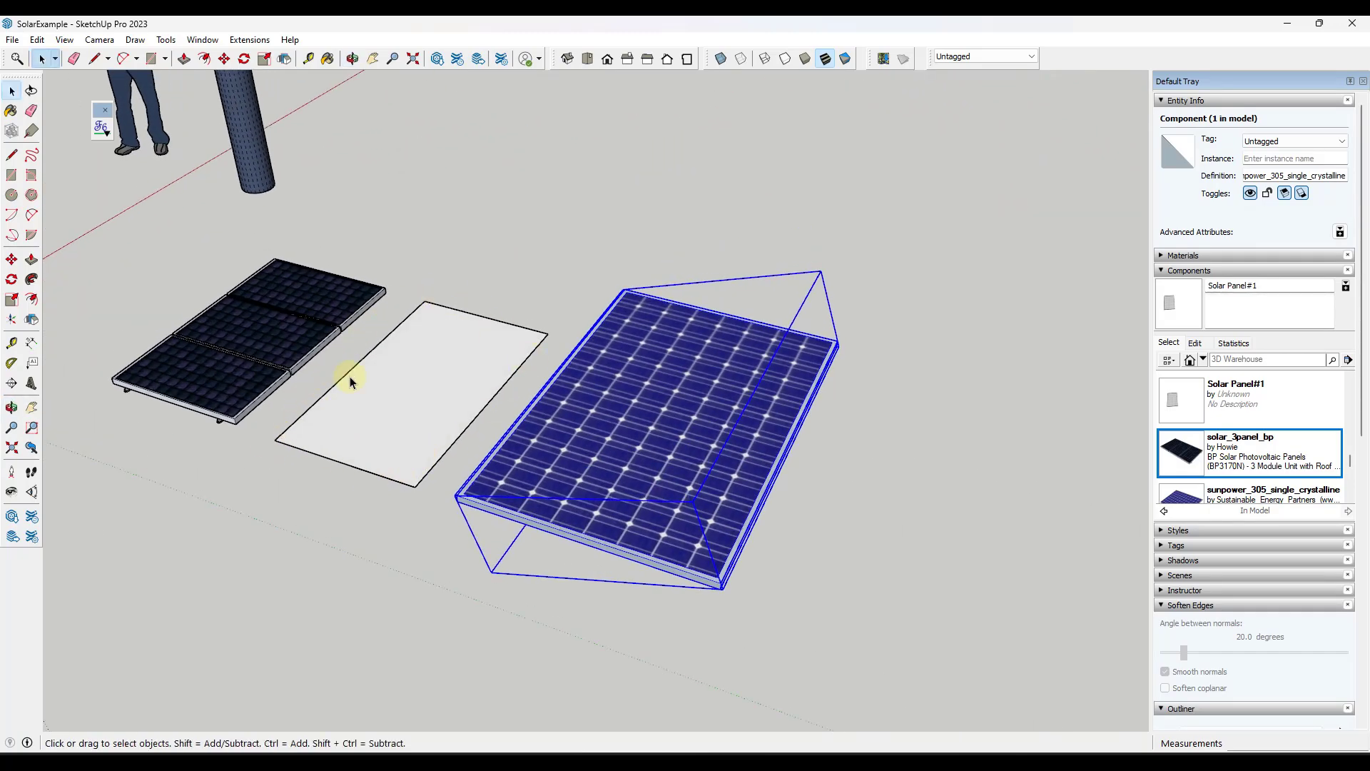
{"action": "middle_click_drag", "start_coordinate": [728, 476], "coordinate": [811, 378]}
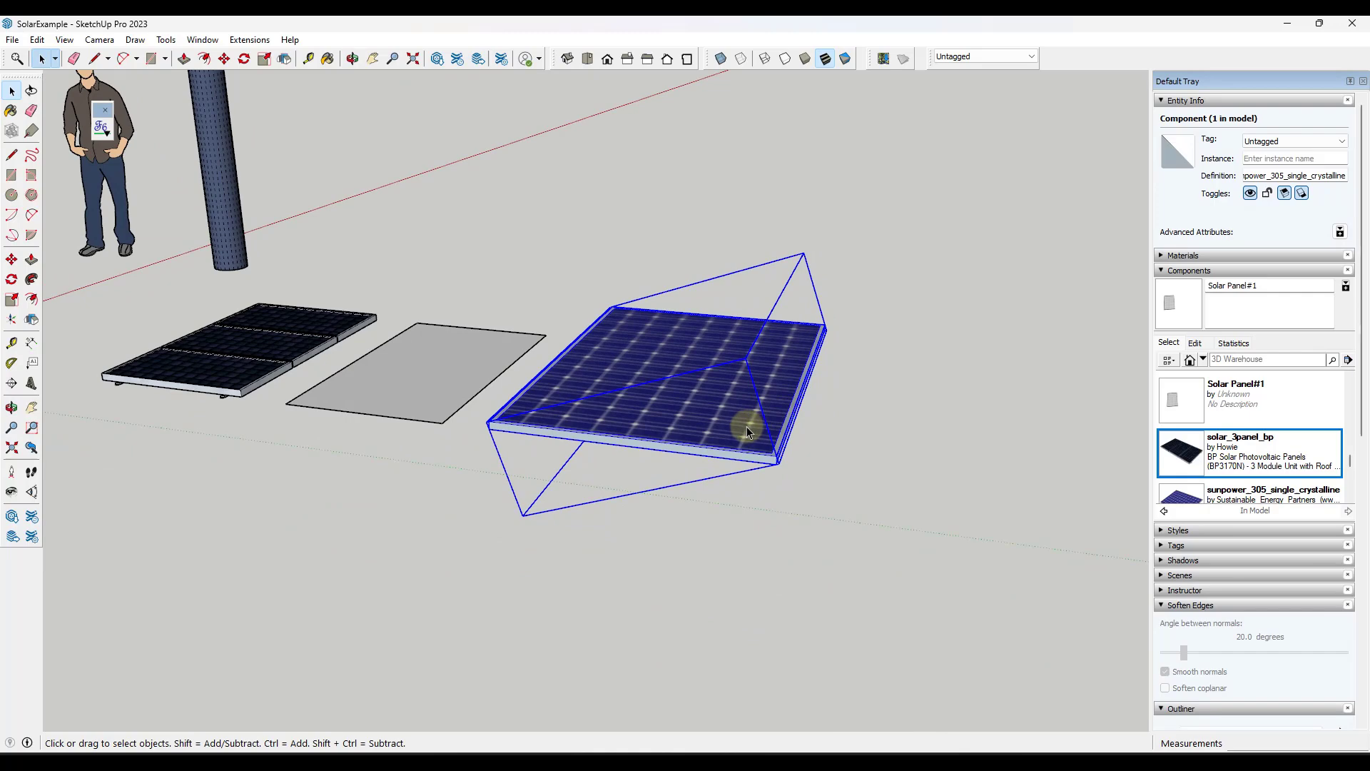
{"action": "scroll", "coordinate": [779, 397], "scroll_direction": "up", "scroll_amount": 4}
{"action": "middle_click_drag", "start_coordinate": [789, 392], "coordinate": [715, 387]}
{"action": "scroll", "coordinate": [721, 378], "scroll_direction": "down", "scroll_amount": 2}
{"action": "key", "text": "s"}
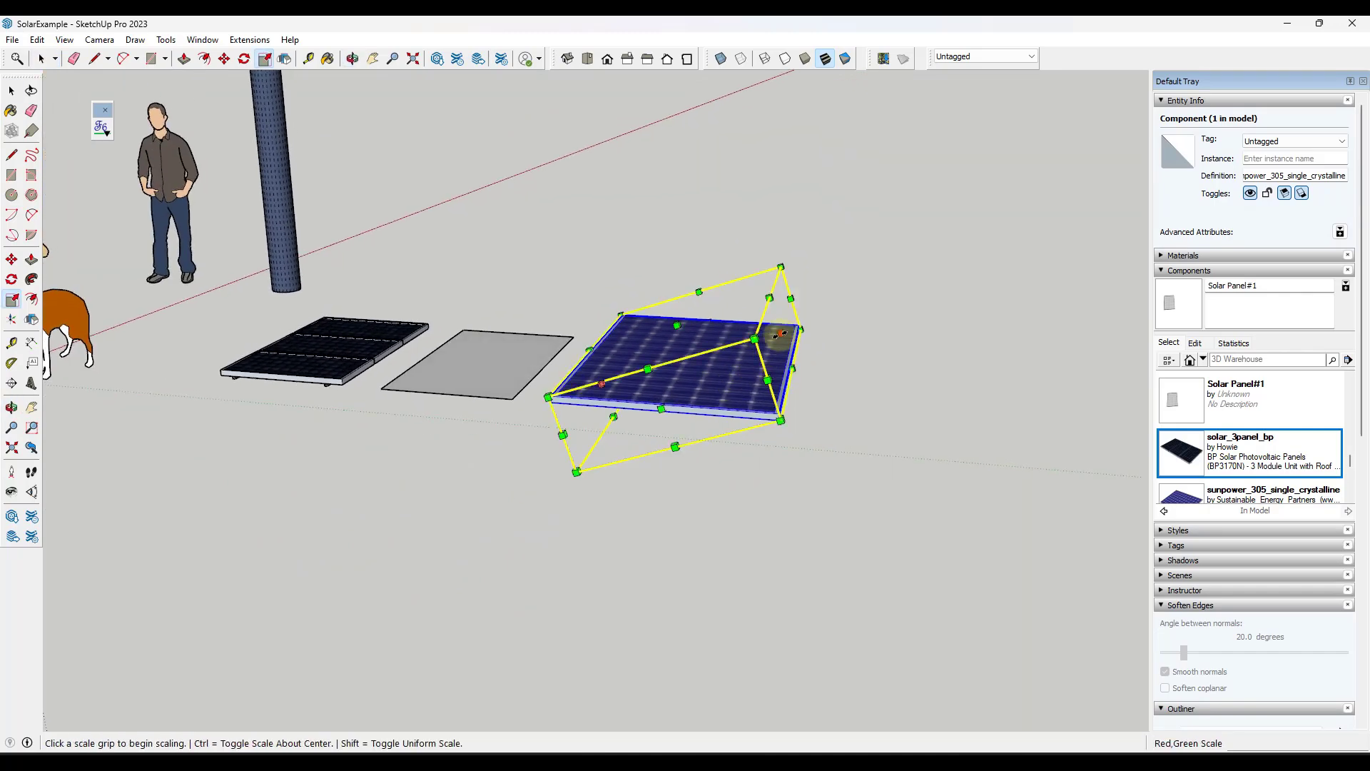
{"action": "left_click", "coordinate": [773, 340]}
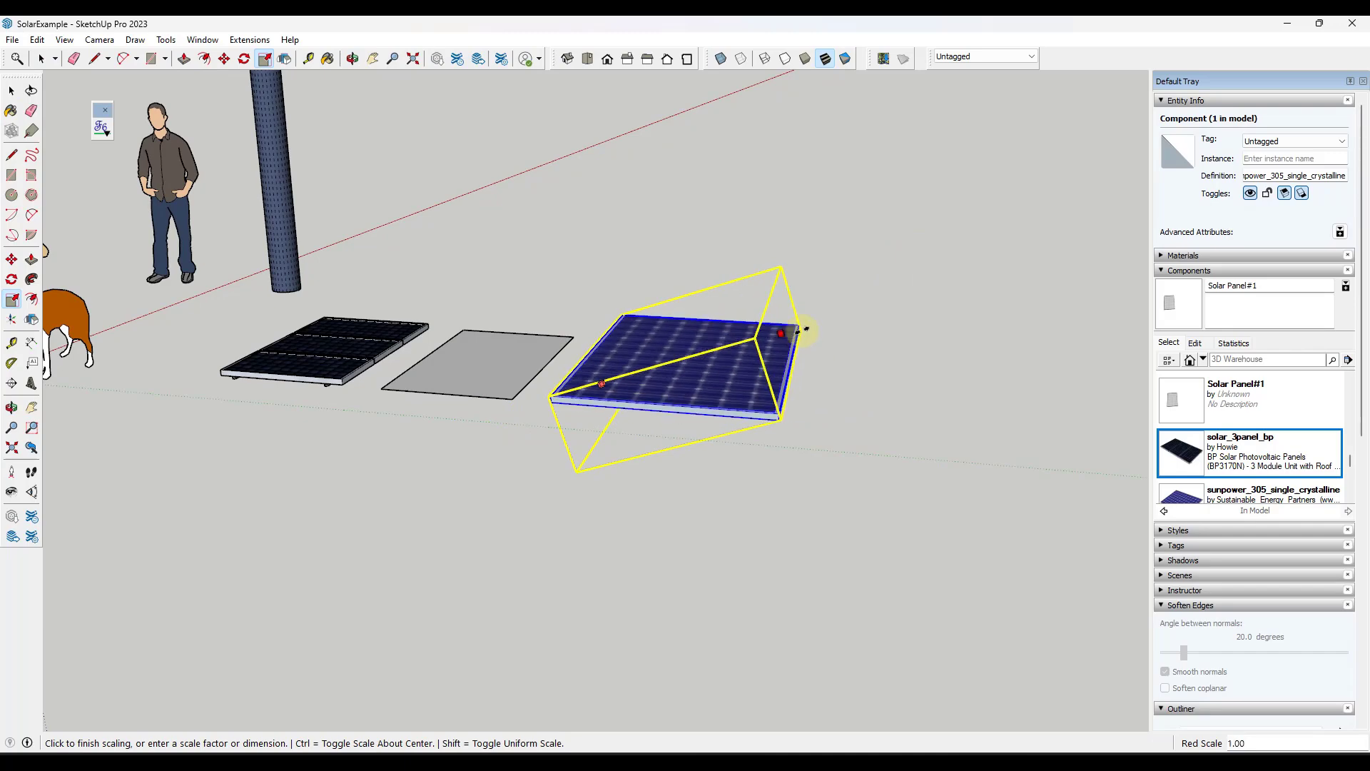
{"action": "key", "text": "space"}
{"action": "middle_click_drag", "start_coordinate": [853, 341], "coordinate": [436, 450]}
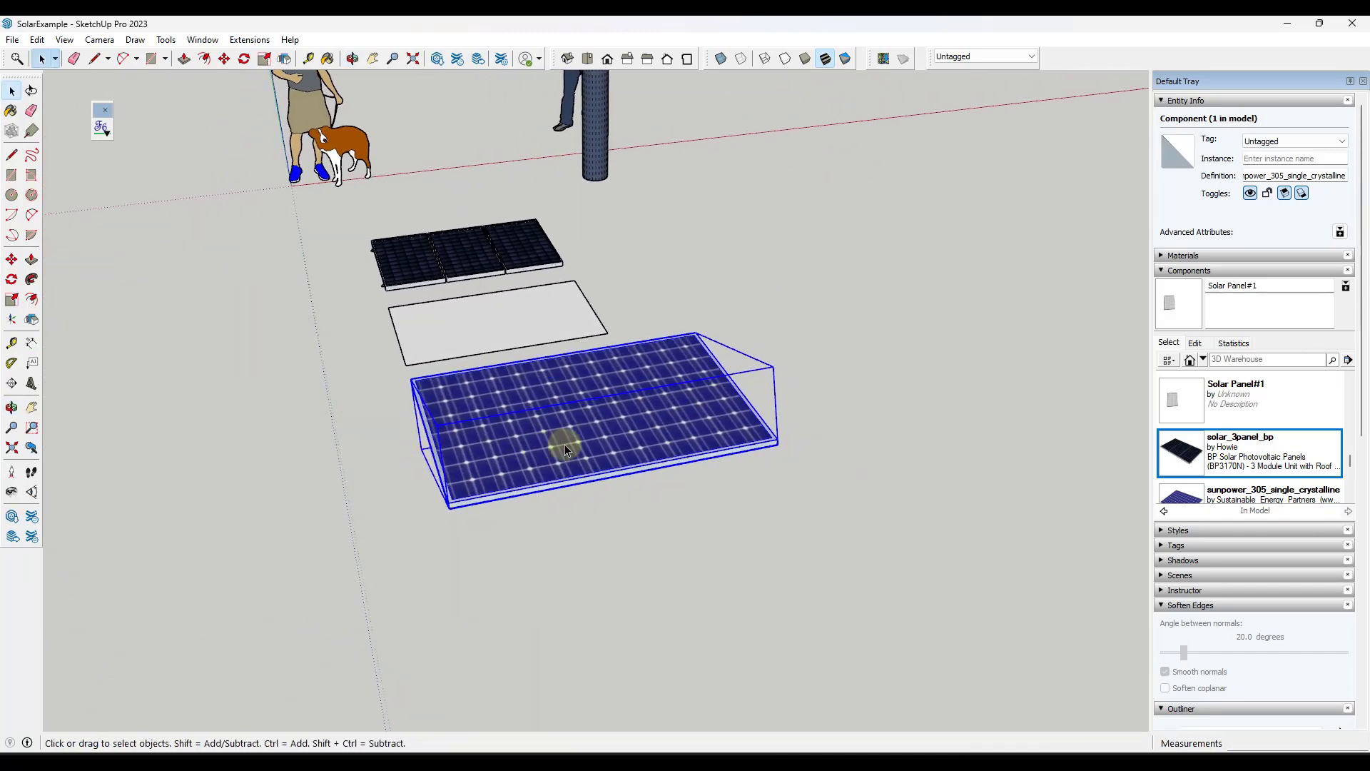
Inside the blue panel, set the axes at its bottom corner with red along the short edge and green along the long edge, updating the component axes.
{"action": "double_click", "coordinate": [640, 436]}
{"action": "middle_click_drag", "start_coordinate": [829, 437], "coordinate": [465, 417]}
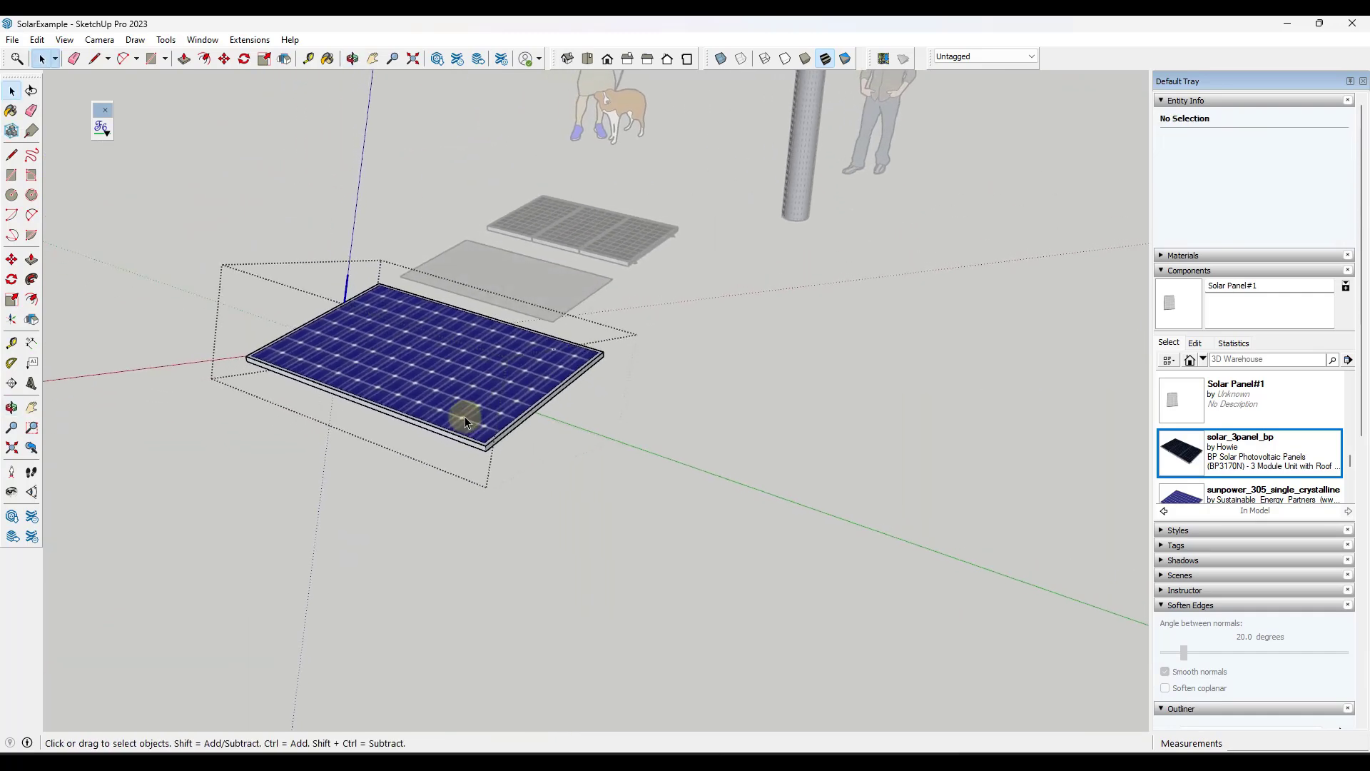
{"action": "scroll", "coordinate": [465, 416], "scroll_direction": "up", "scroll_amount": 3}
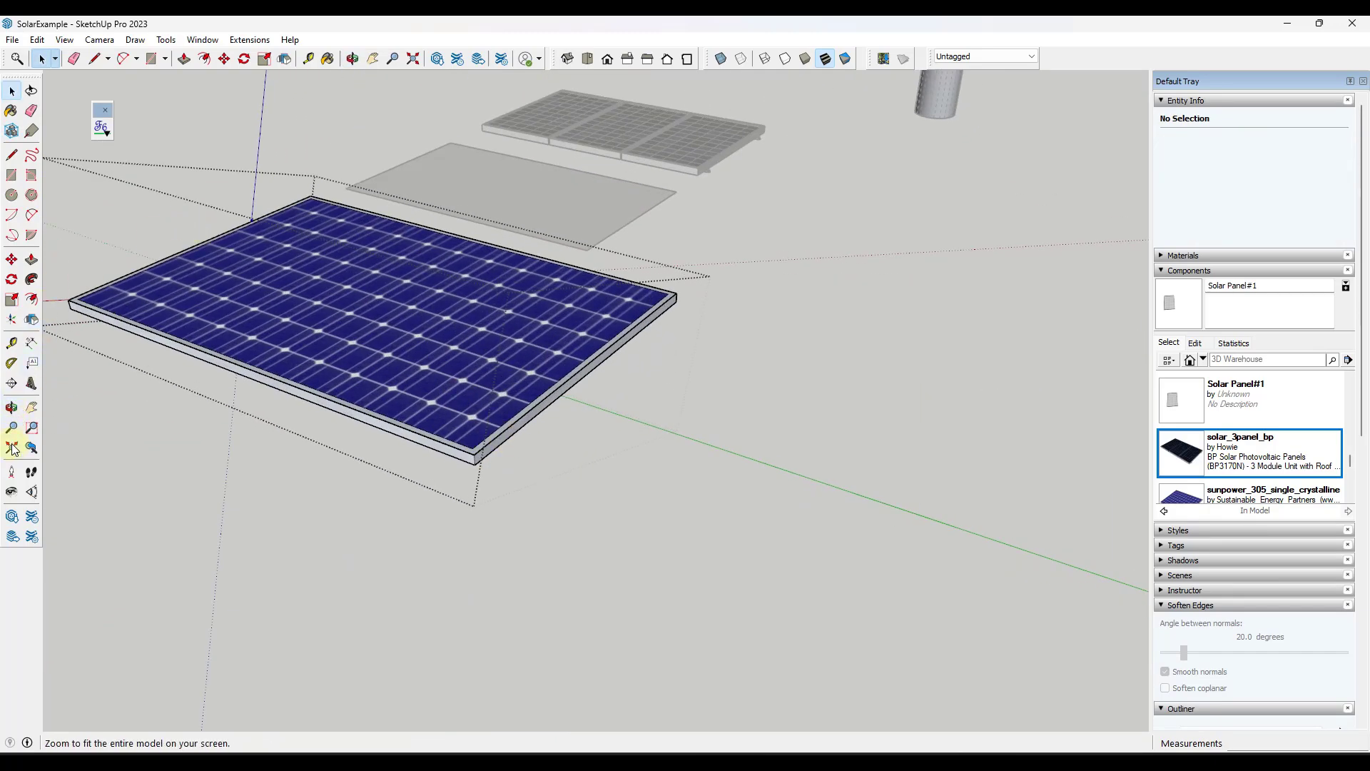
{"action": "left_click", "coordinate": [11, 319]}
{"action": "left_click", "coordinate": [475, 465]}
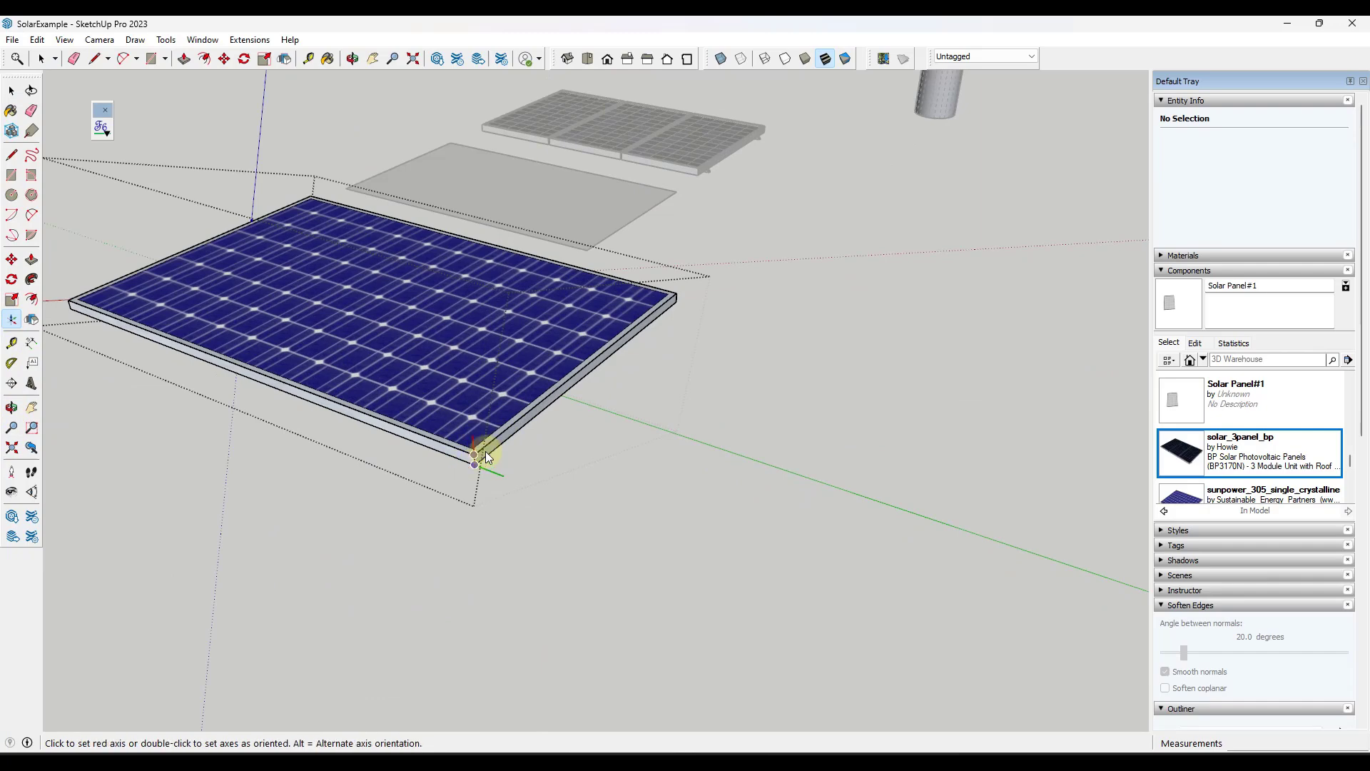
{"action": "left_click", "coordinate": [508, 440]}
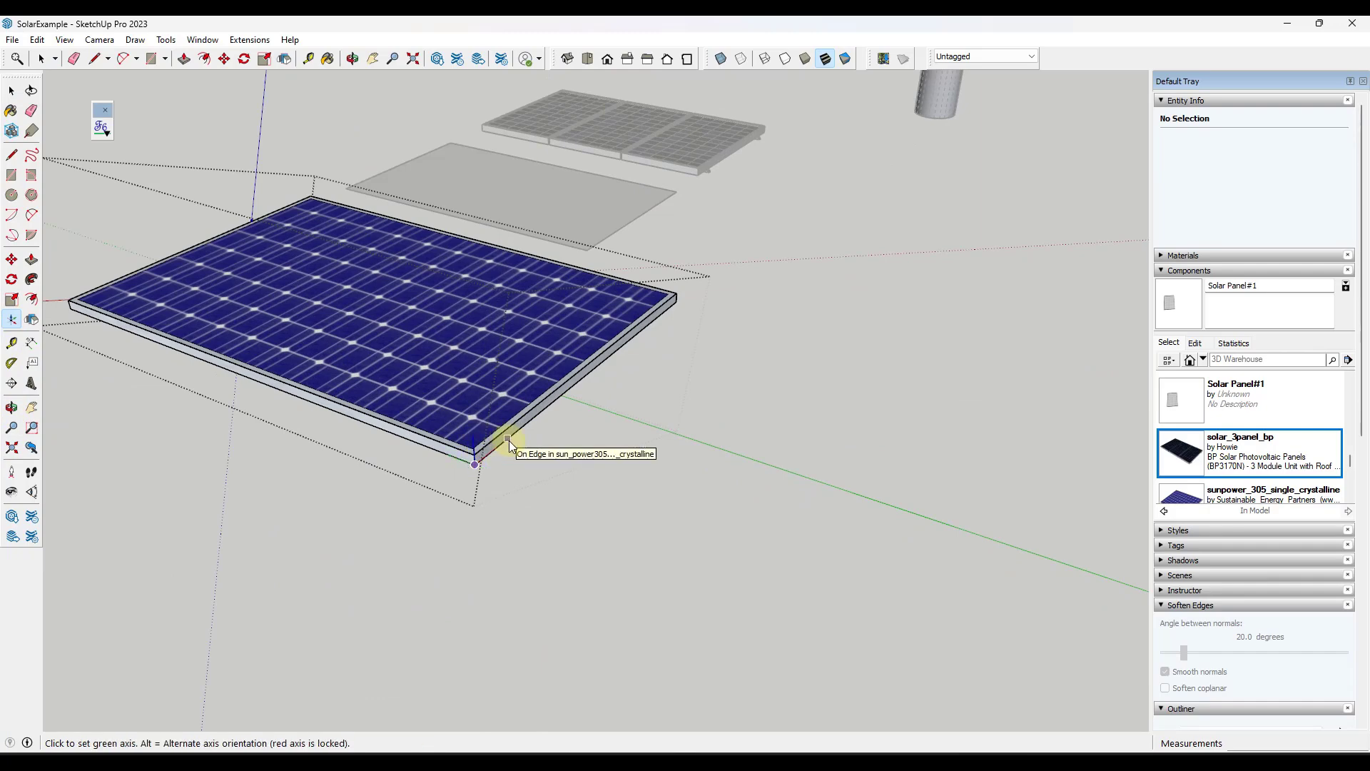
{"action": "left_click", "coordinate": [508, 439]}
{"action": "left_click", "coordinate": [661, 490]}
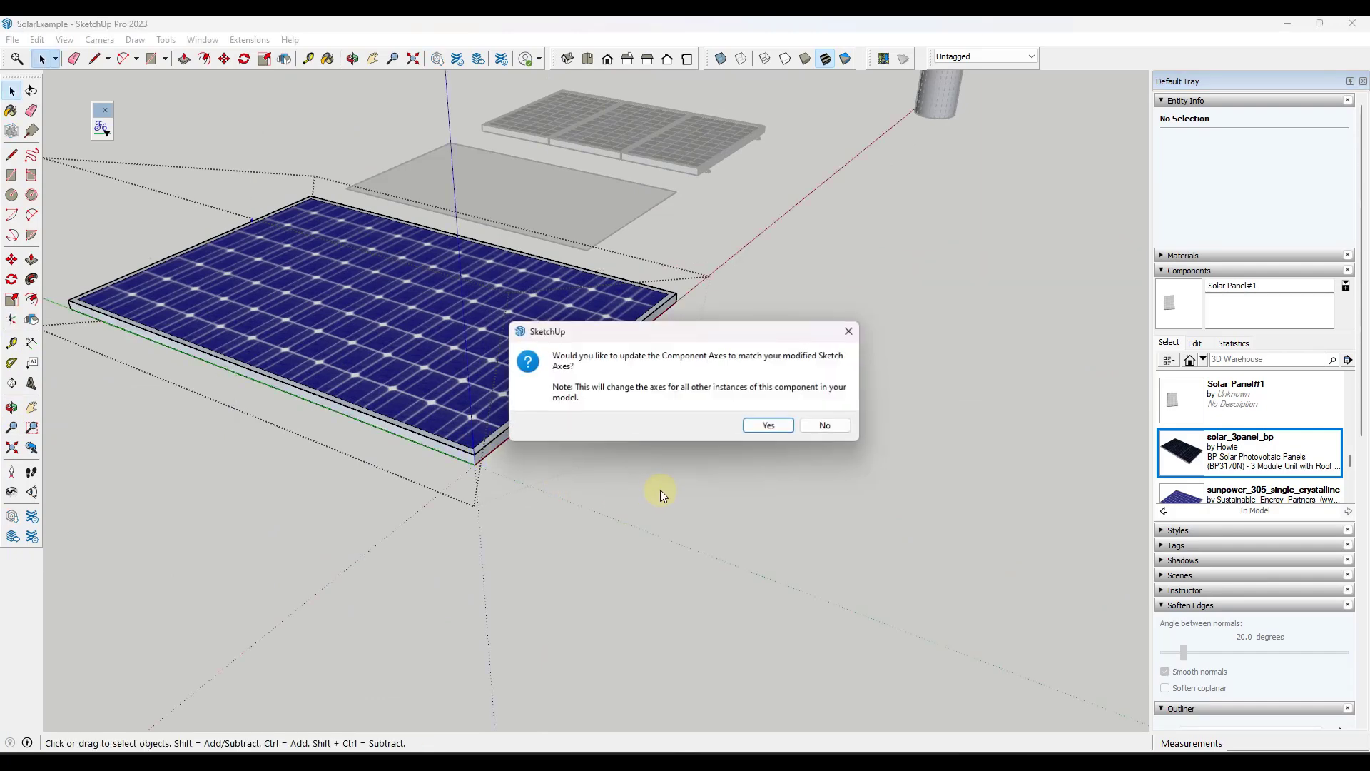
{"action": "left_click", "coordinate": [772, 425]}
Compare the scale grips of the nested panel inside the blue component with those of the outer component.
{"action": "middle_click_drag", "start_coordinate": [217, 436], "coordinate": [793, 354]}
{"action": "left_click", "coordinate": [794, 370]}
{"action": "scroll", "coordinate": [778, 380], "scroll_direction": "down", "scroll_amount": 2}
{"action": "double_click", "coordinate": [772, 352]}
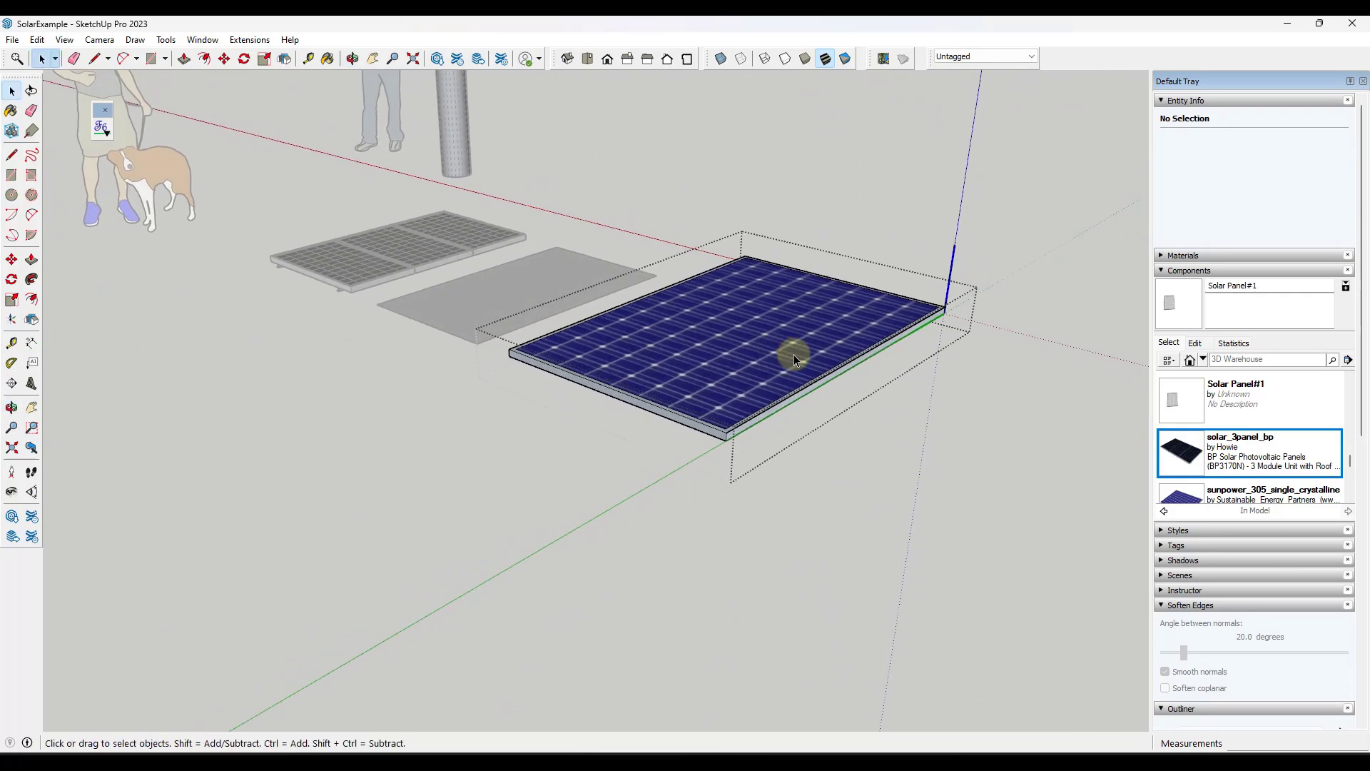
{"action": "key", "text": "s"}
{"action": "left_click", "coordinate": [845, 351]}
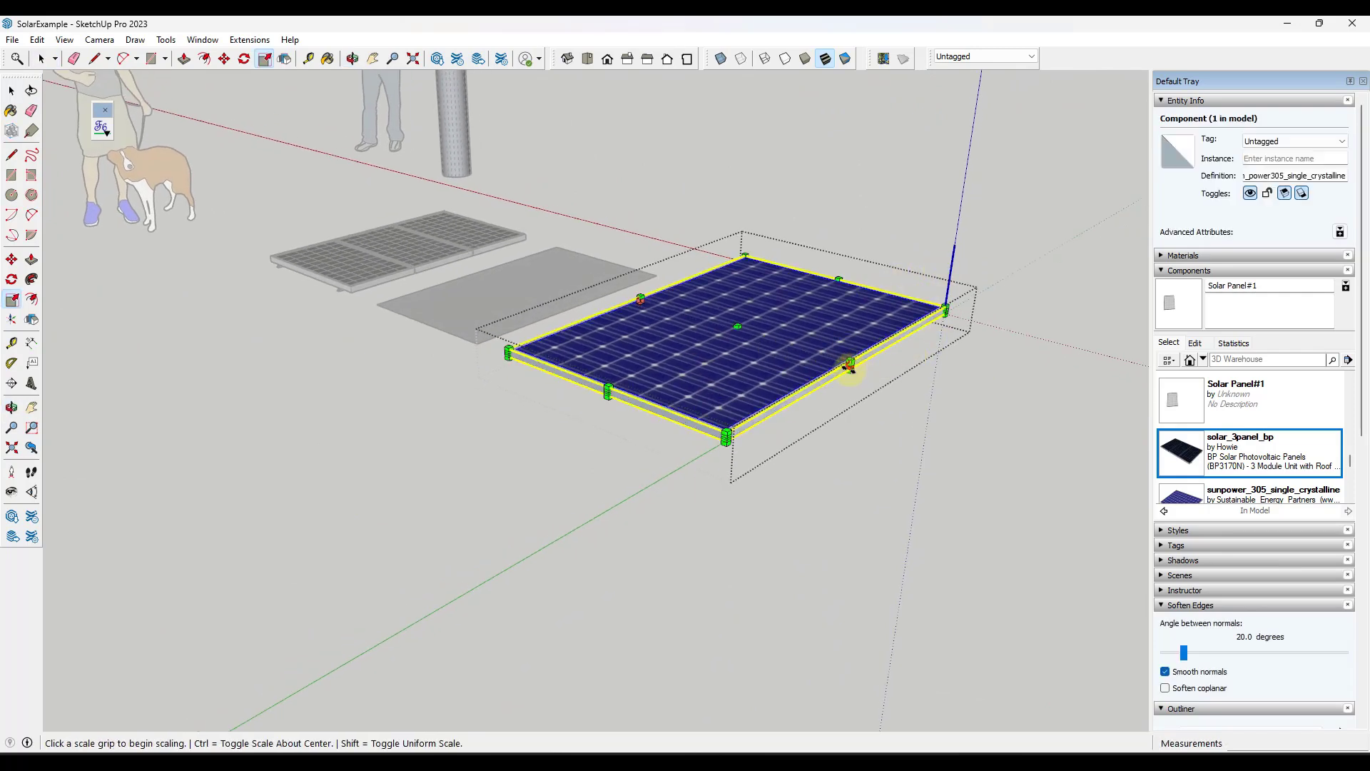
{"action": "left_click", "coordinate": [850, 364]}
{"action": "key", "text": "Escape"}
{"action": "key", "text": "space"}
{"action": "key", "text": "Escape"}
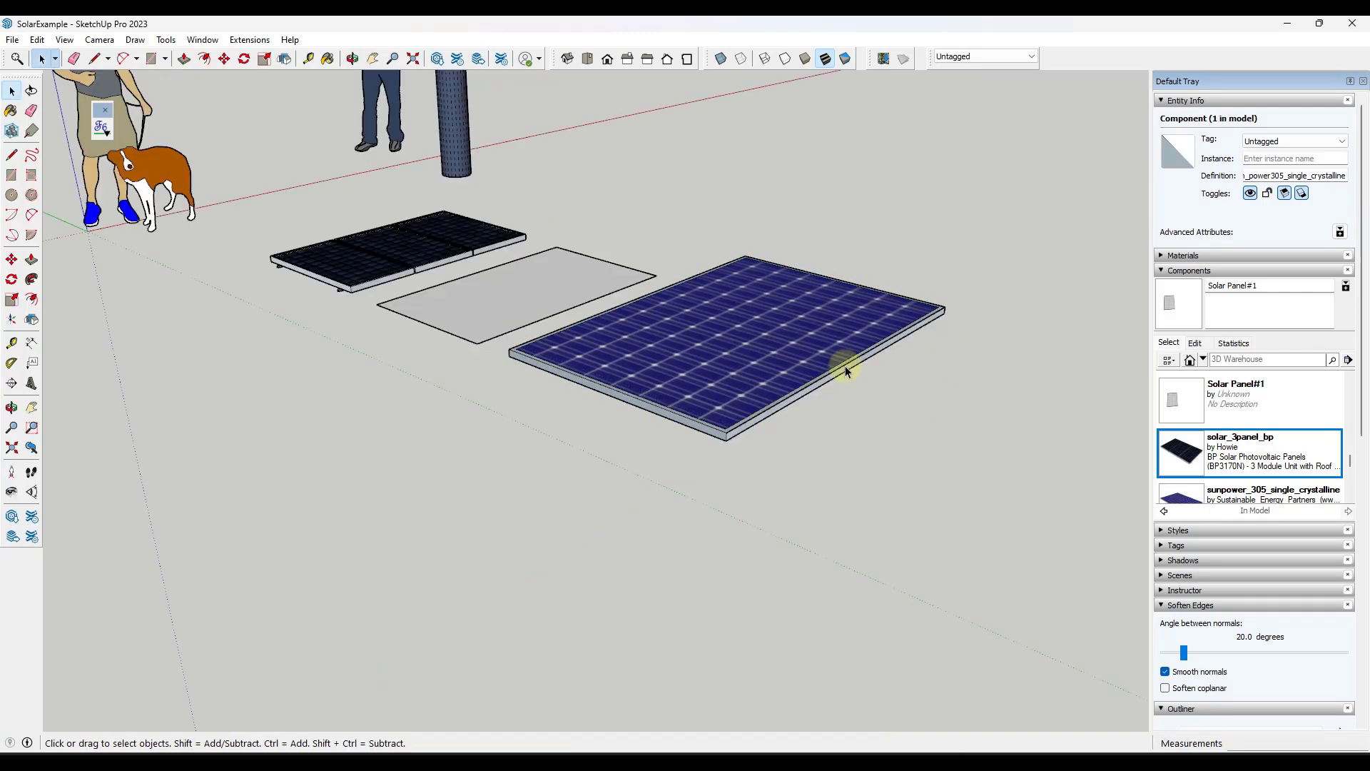
{"action": "left_click", "coordinate": [843, 368]}
{"action": "key", "text": "s"}
{"action": "key", "text": "space"}
Move the blue panel by its bottom front corner about 6' 1" onto the matching corner of the blank panel.
{"action": "scroll", "coordinate": [799, 355], "scroll_direction": "down", "scroll_amount": 2}
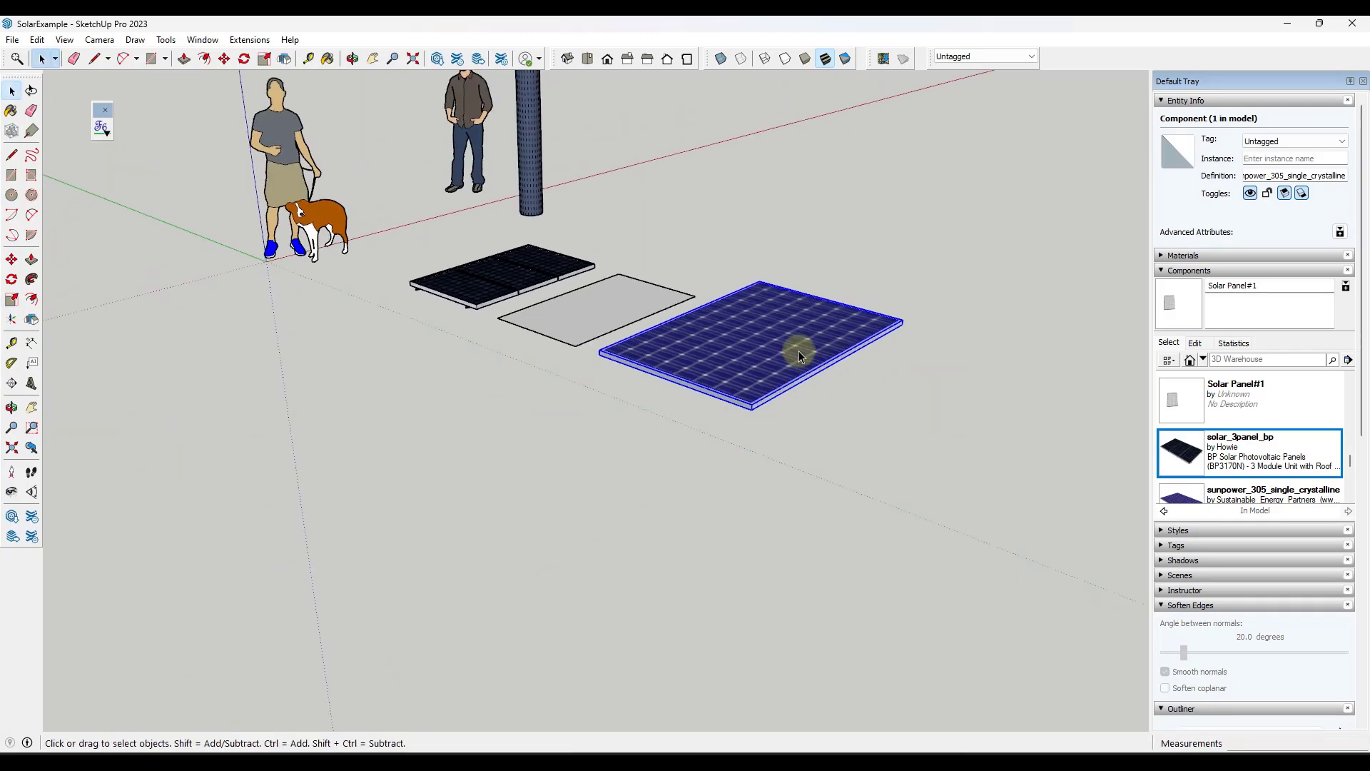
{"action": "scroll", "coordinate": [799, 350], "scroll_direction": "up", "scroll_amount": 2}
{"action": "scroll", "coordinate": [735, 469], "scroll_direction": "up", "scroll_amount": 1}
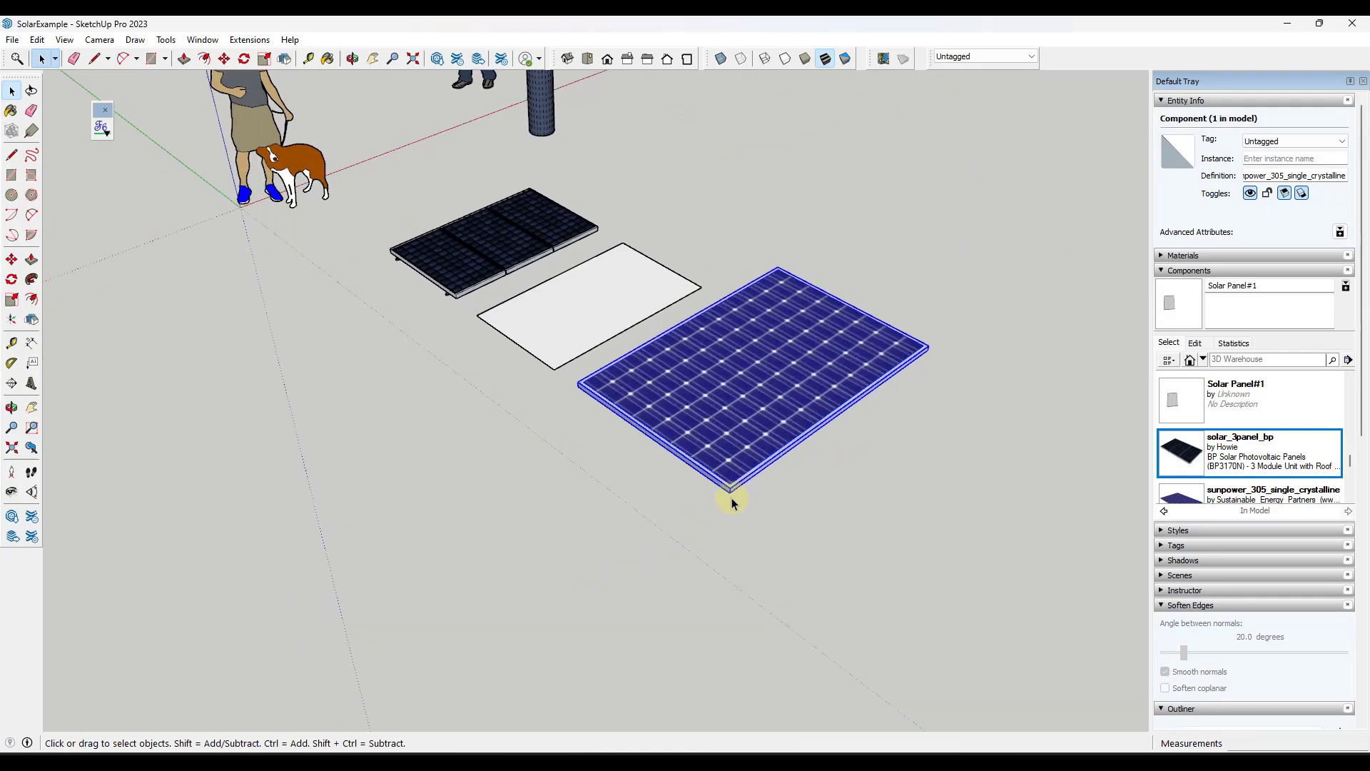
{"action": "scroll", "coordinate": [731, 499], "scroll_direction": "up", "scroll_amount": 1}
{"action": "key", "text": "m"}
{"action": "left_click", "coordinate": [733, 486]}
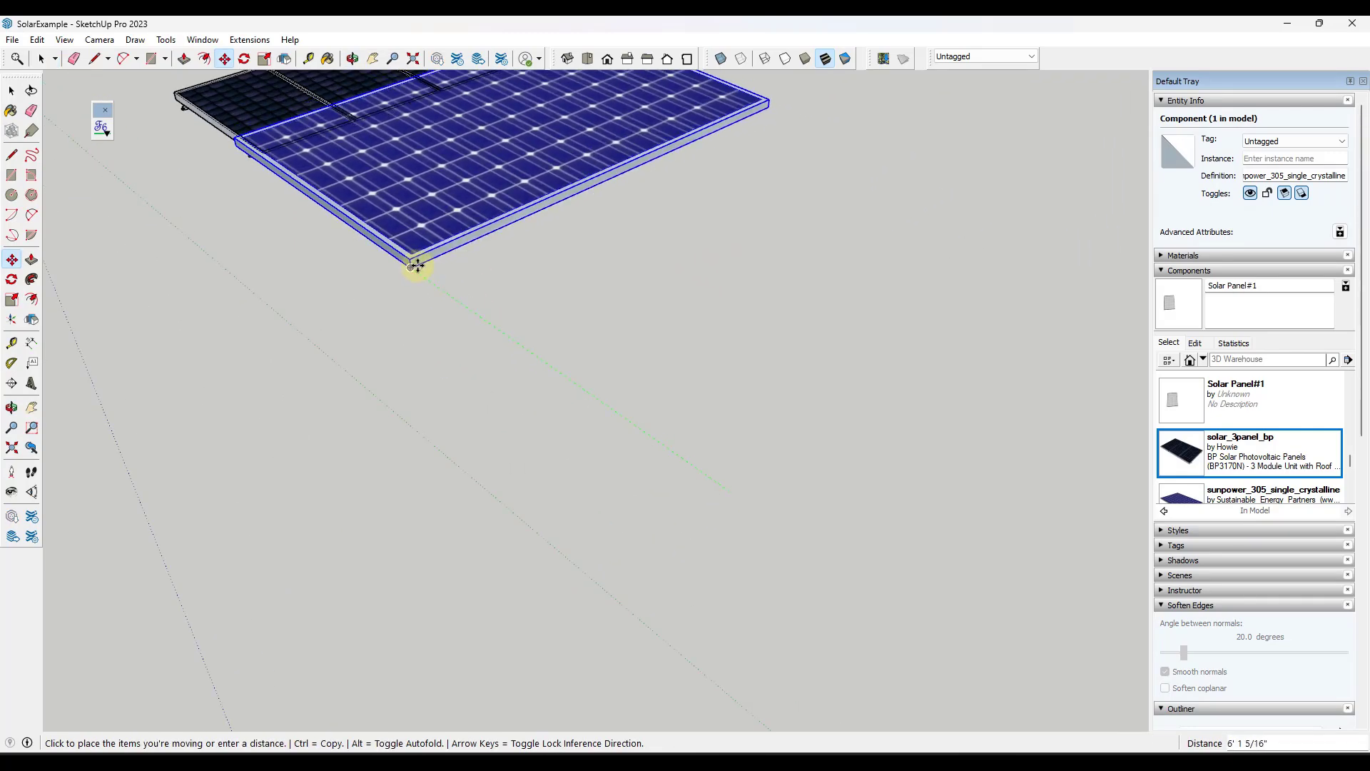
{"action": "left_click", "coordinate": [417, 266]}
{"action": "scroll", "coordinate": [419, 358], "scroll_direction": "down", "scroll_amount": 3}
{"action": "middle_click_drag", "start_coordinate": [477, 236], "coordinate": [470, 234]}
{"action": "key", "text": "space"}
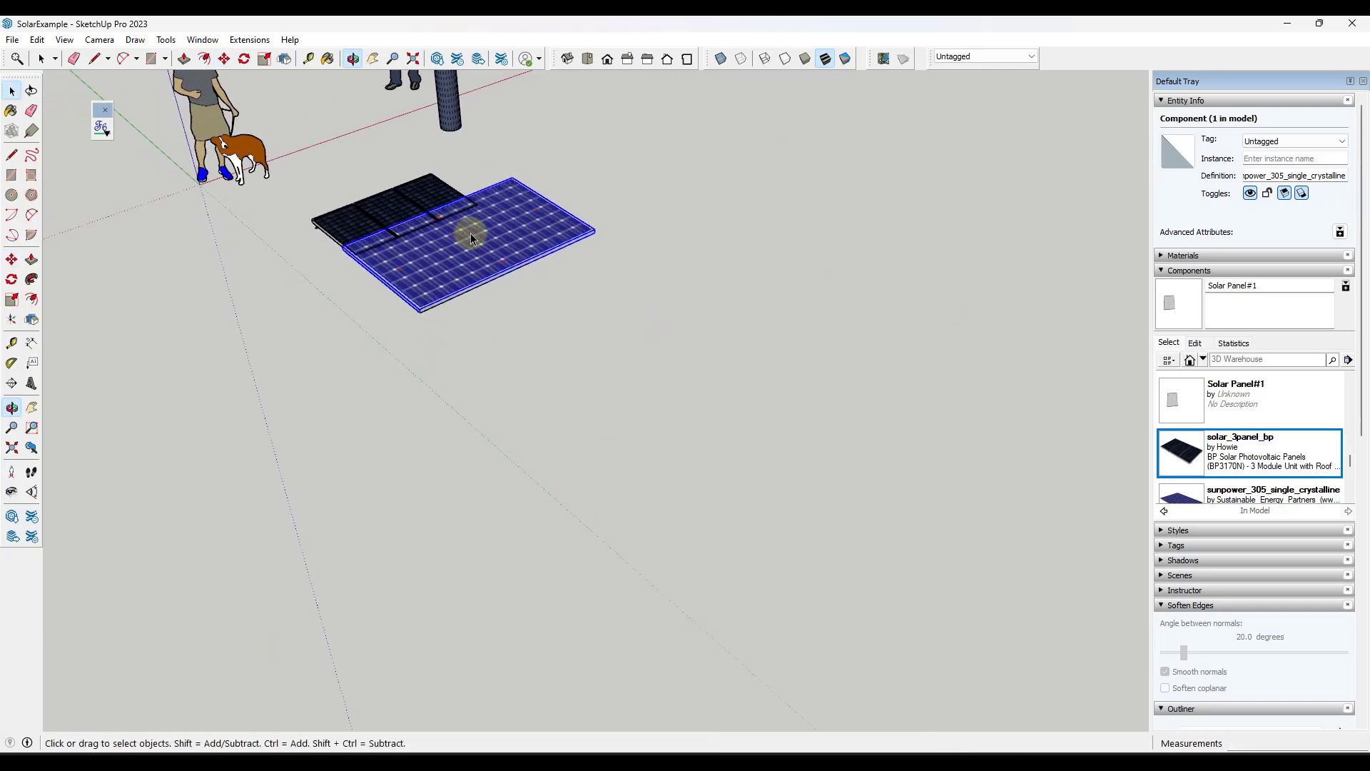
Open the moved blue panel, check the position of its component axes, and close it.
{"action": "double_click", "coordinate": [469, 232]}
{"action": "scroll", "coordinate": [471, 233], "scroll_direction": "up", "scroll_amount": 3}
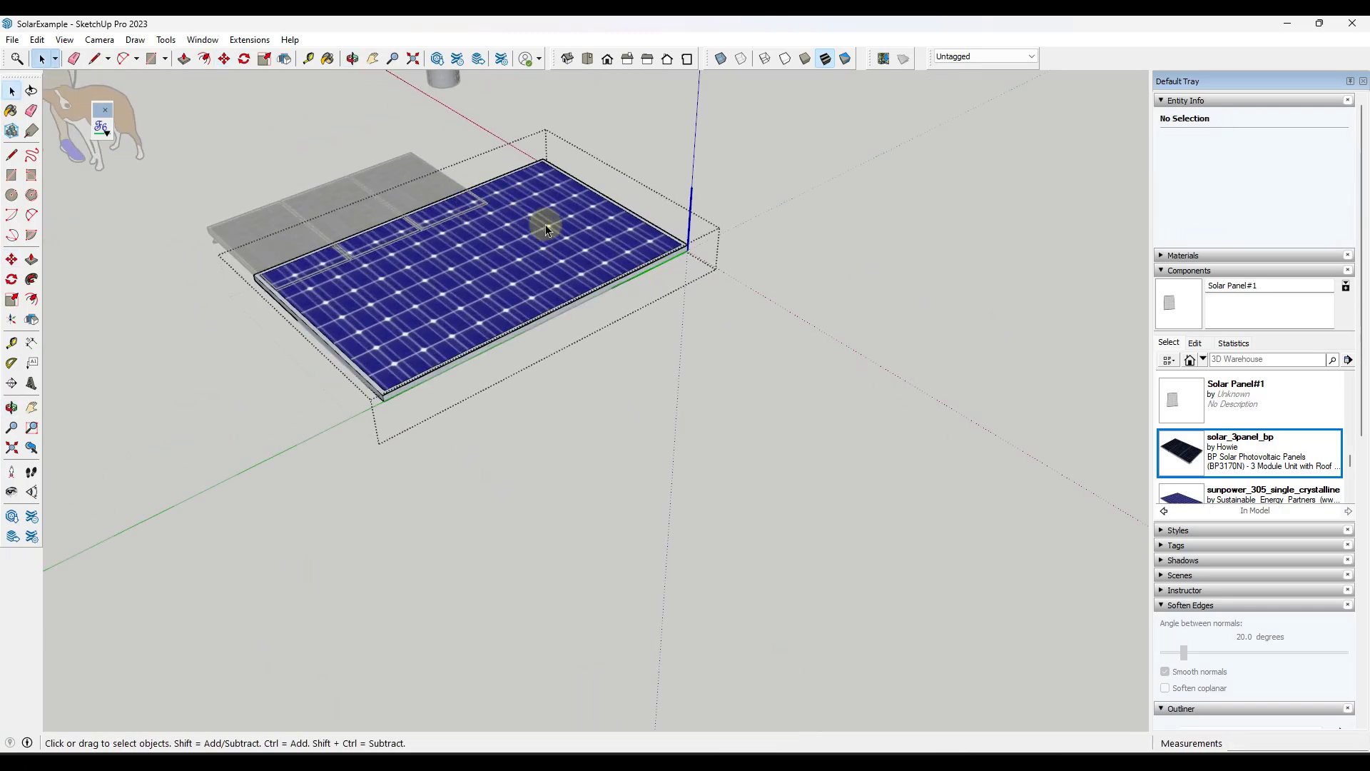
{"action": "left_click", "coordinate": [777, 276]}
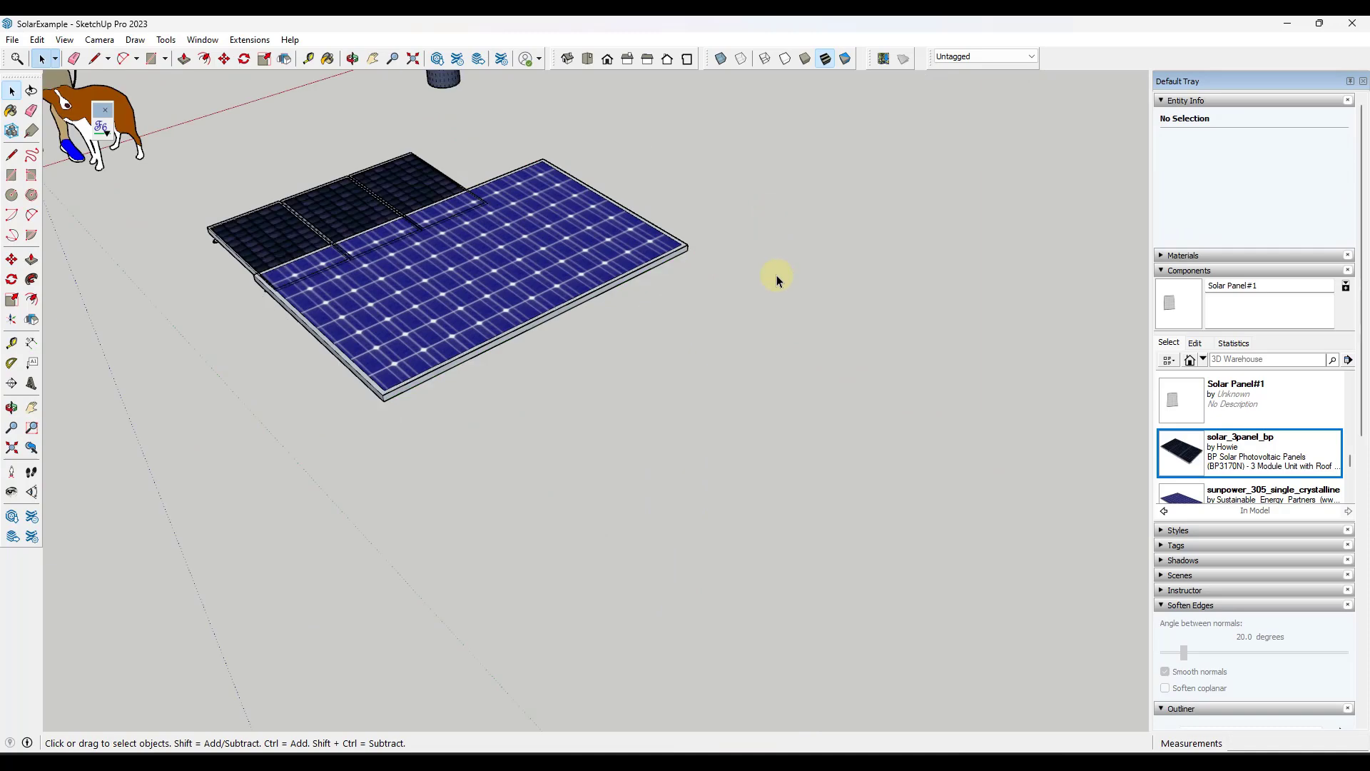
{"action": "double_click", "coordinate": [593, 292]}
{"action": "left_click", "coordinate": [759, 269]}
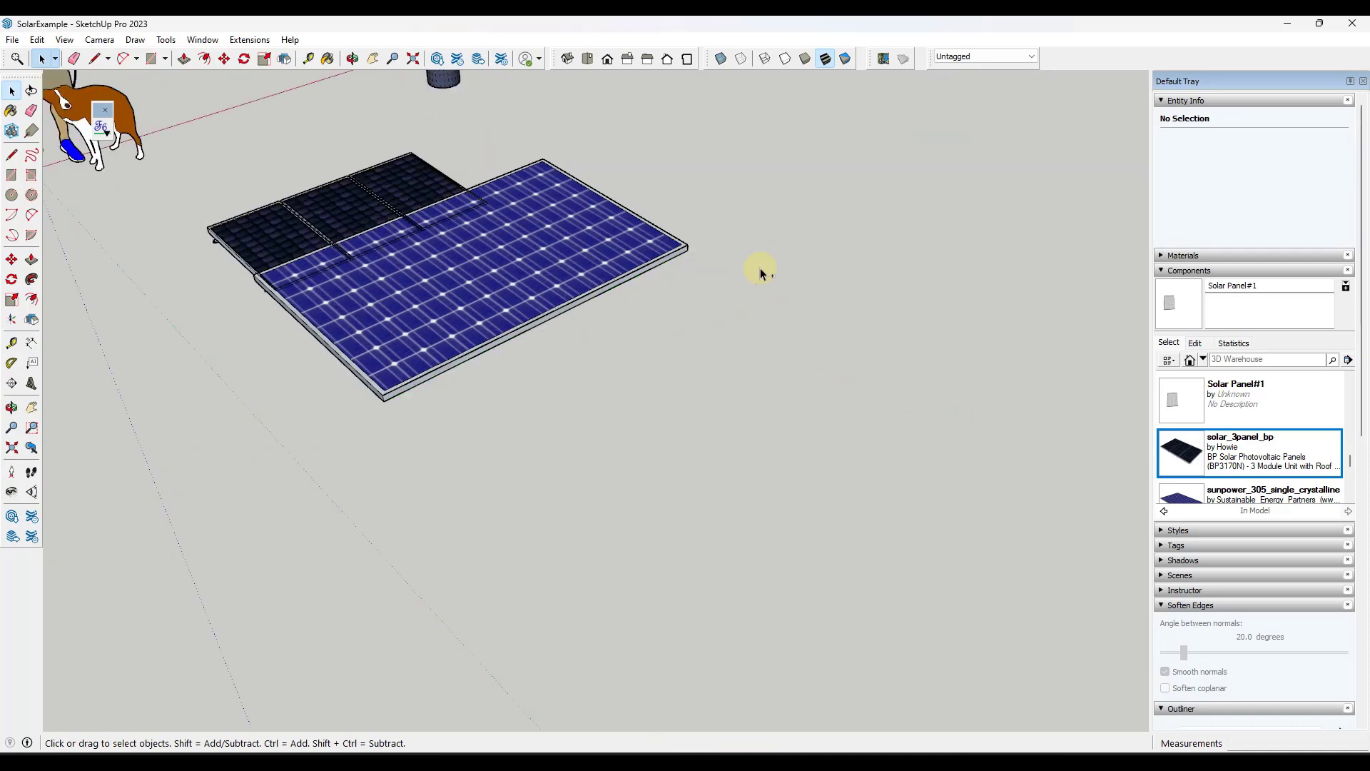
Inside the blue panel, turn on X-Ray and scale the nested panel along its long side to match the blank panel's length.
{"action": "double_click", "coordinate": [488, 277]}
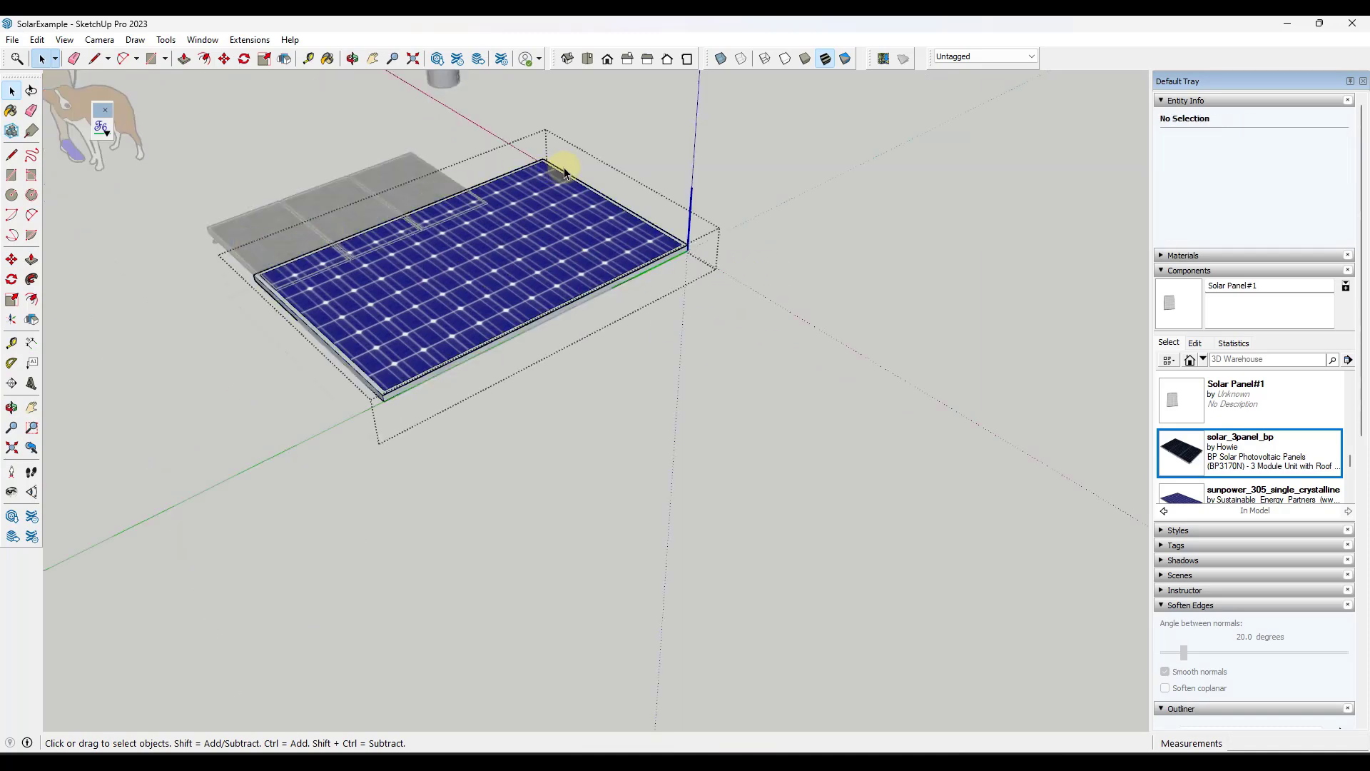
{"action": "middle_click_drag", "start_coordinate": [412, 229], "coordinate": [591, 254]}
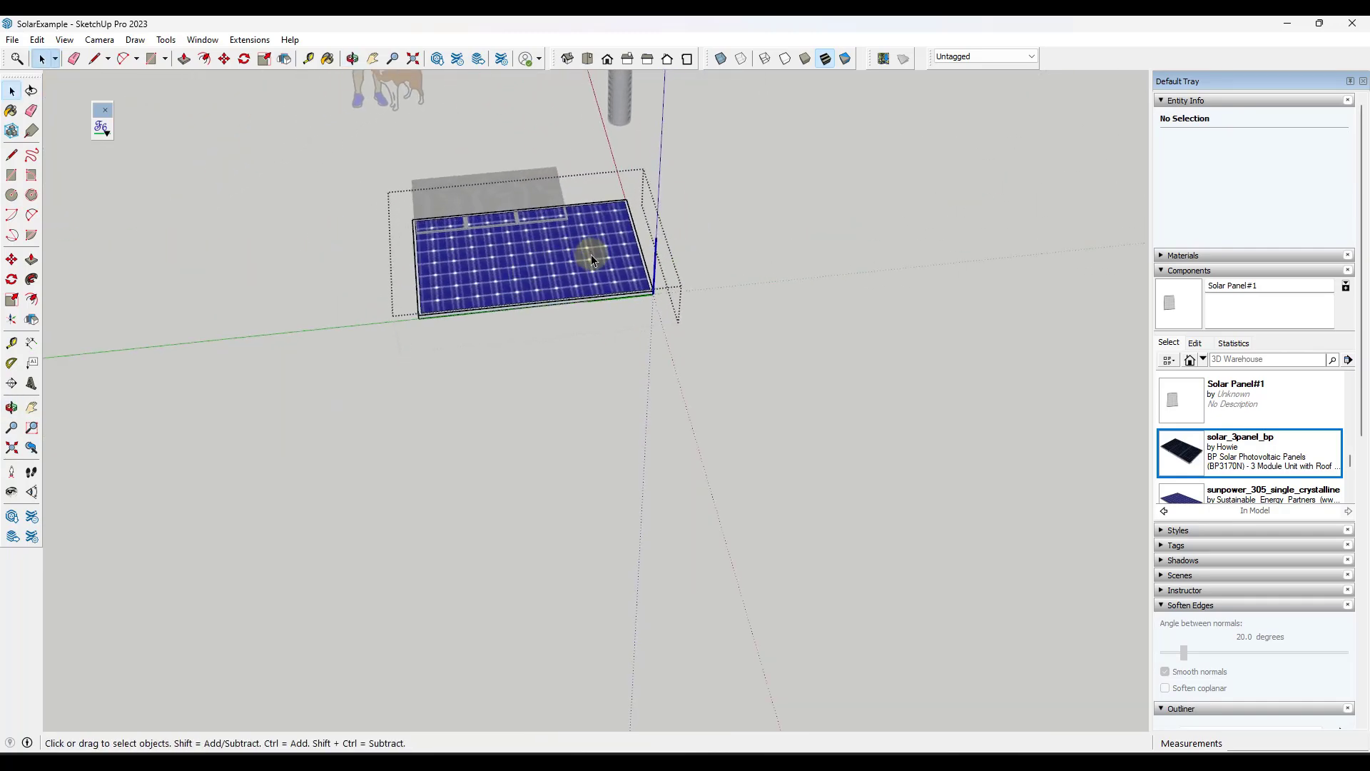
{"action": "scroll", "coordinate": [589, 246], "scroll_direction": "up", "scroll_amount": 2}
{"action": "left_click", "coordinate": [593, 253]}
{"action": "key", "text": "s"}
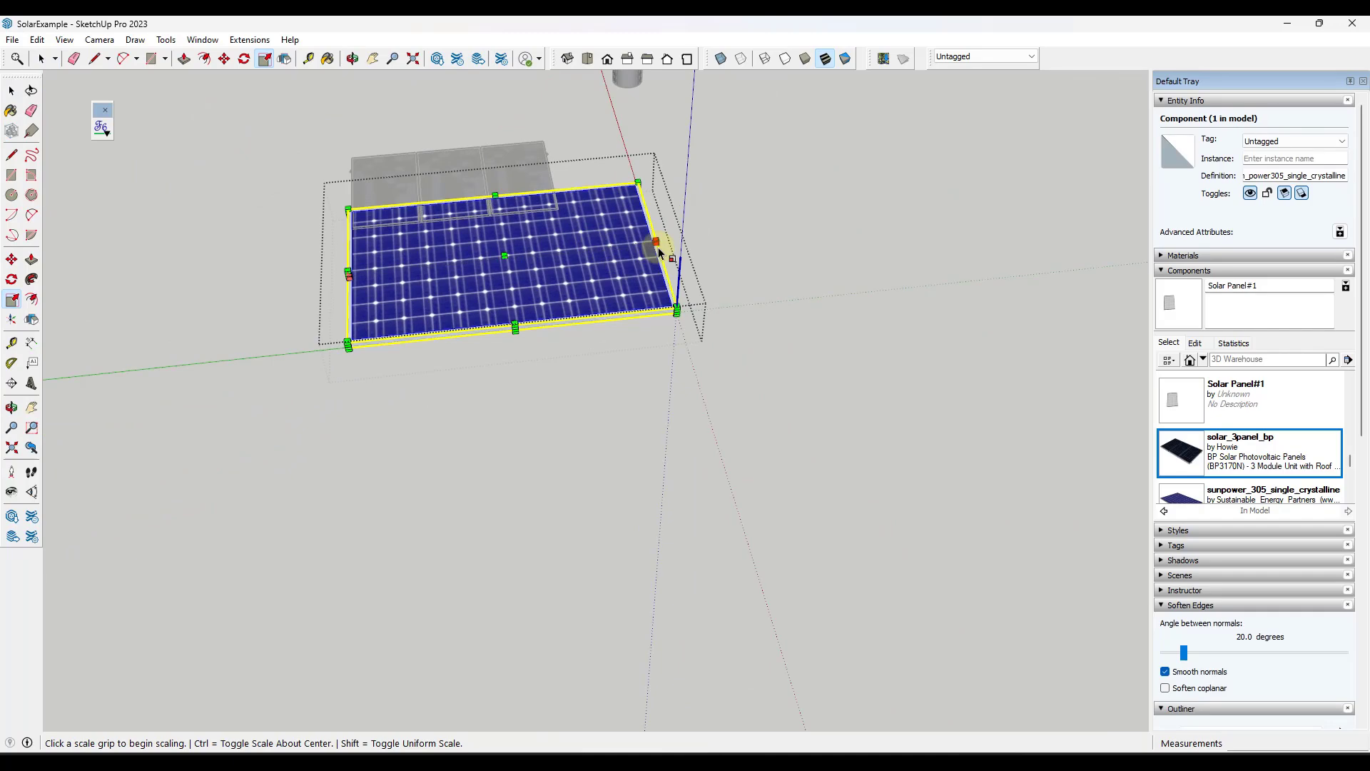
{"action": "scroll", "coordinate": [660, 254], "scroll_direction": "up", "scroll_amount": 2}
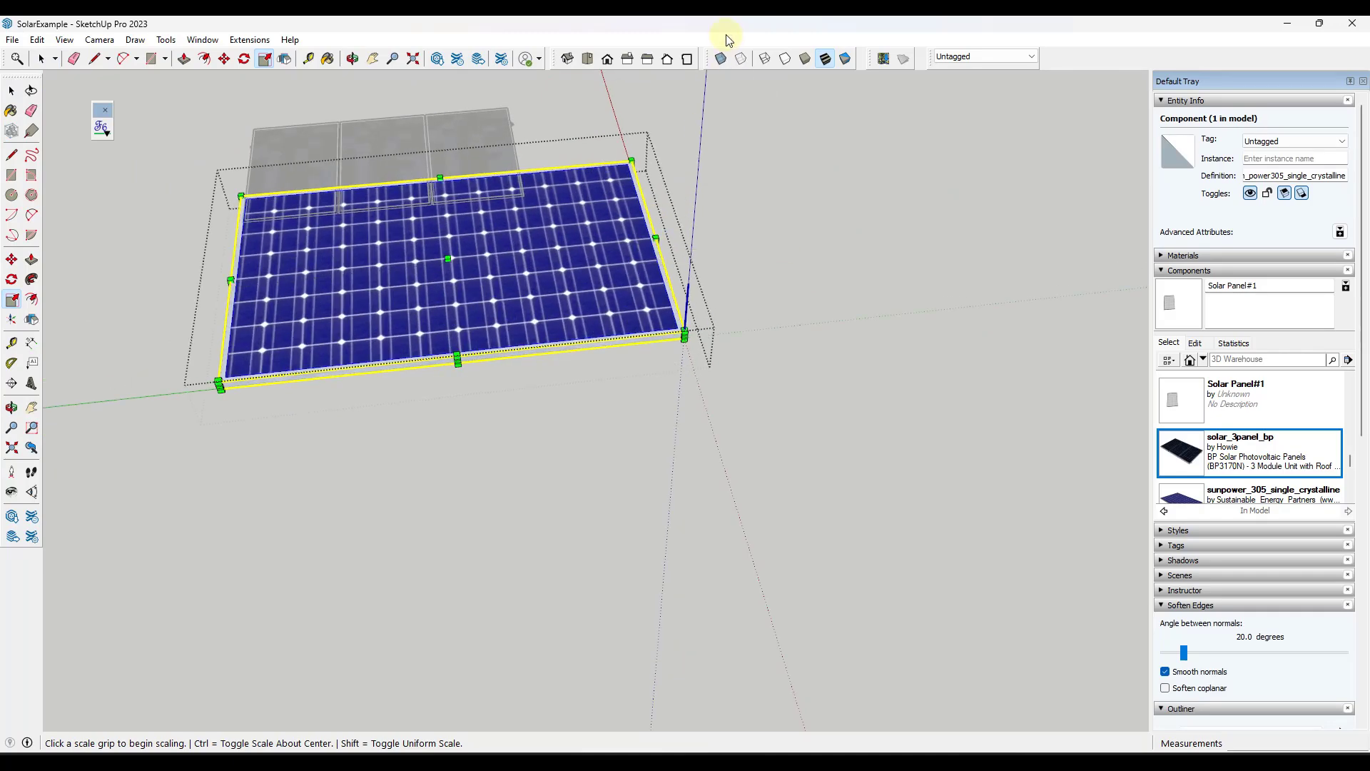
{"action": "left_click", "coordinate": [721, 59]}
{"action": "scroll", "coordinate": [657, 244], "scroll_direction": "up", "scroll_amount": 2}
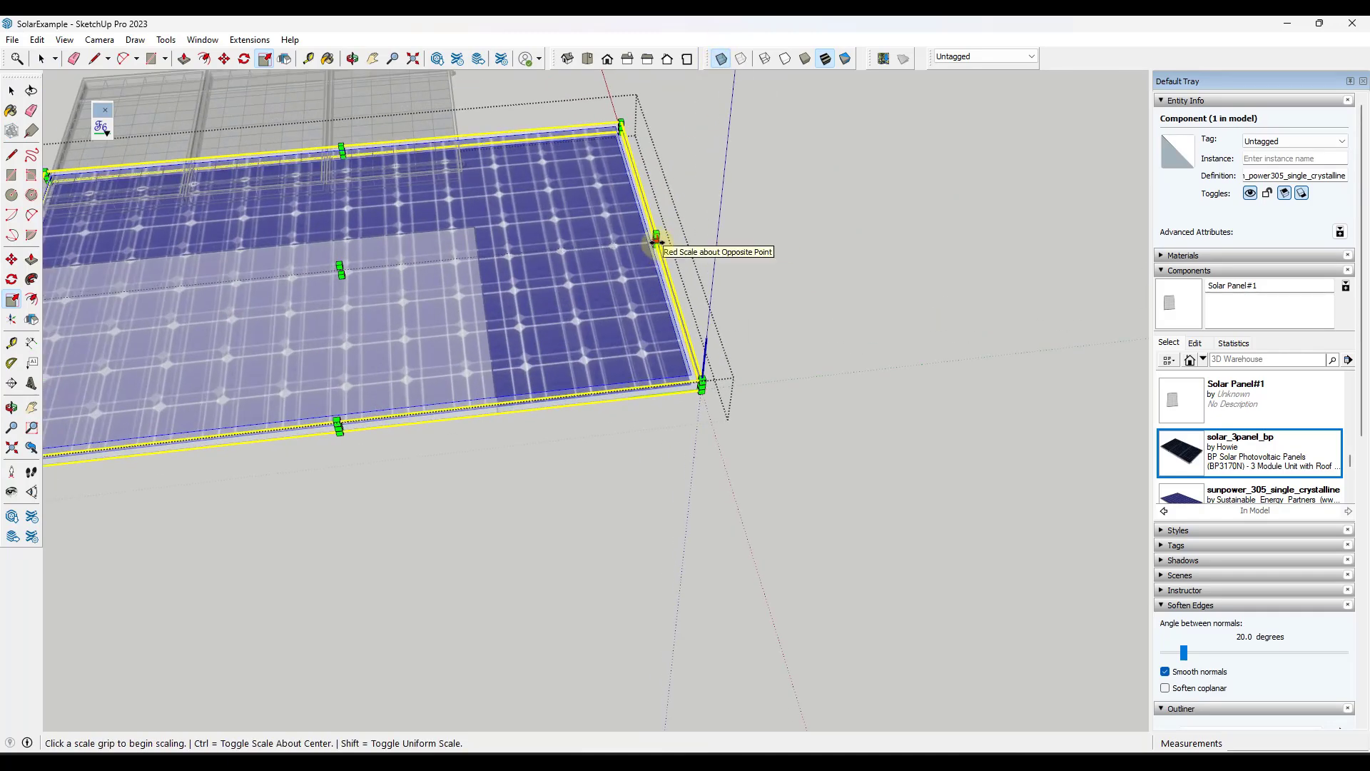
{"action": "left_click_drag", "start_coordinate": [657, 244], "coordinate": [547, 327]}
{"action": "scroll", "coordinate": [547, 326], "scroll_direction": "down", "scroll_amount": 2}
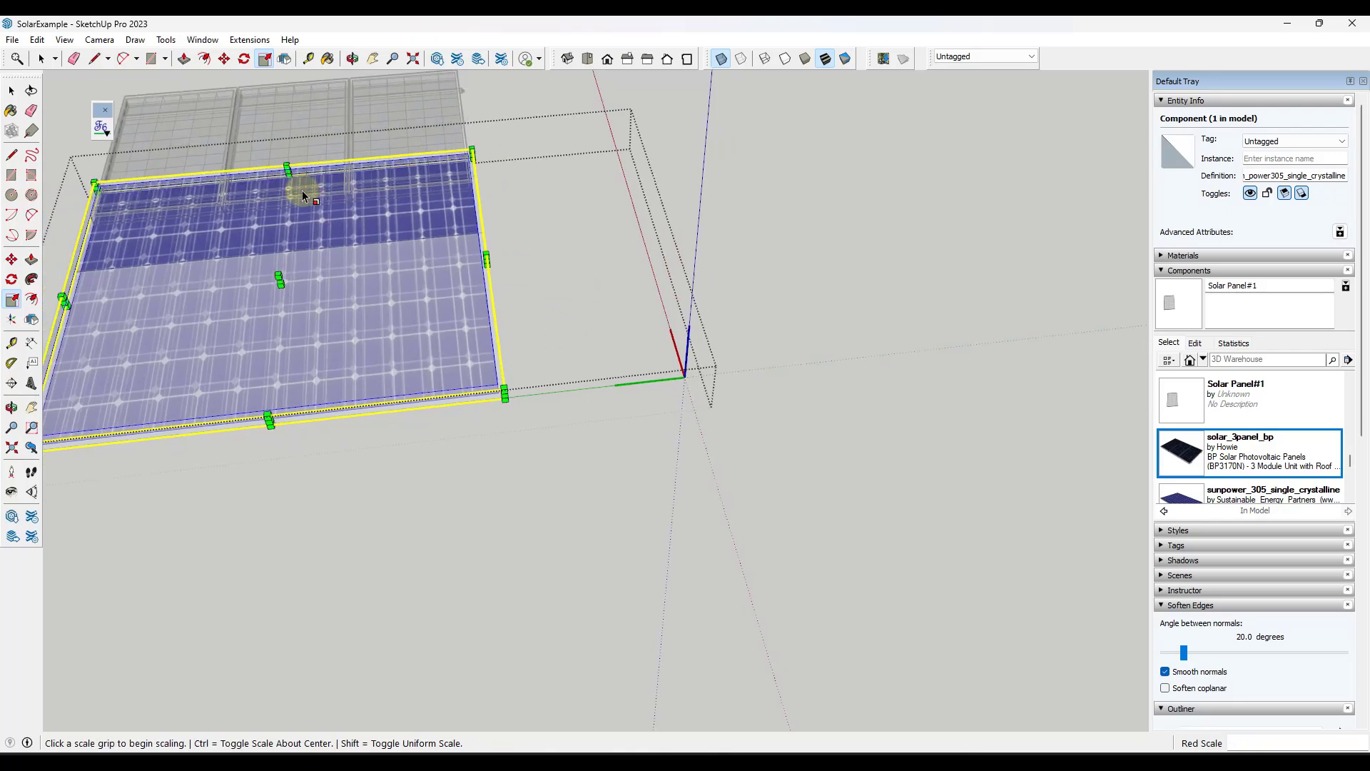
Scale the nested panel along its short side to match the blank panel's width, then close the component and select it.
{"action": "scroll", "coordinate": [290, 177], "scroll_direction": "up", "scroll_amount": 2}
{"action": "left_click_drag", "start_coordinate": [289, 177], "coordinate": [358, 254]}
{"action": "scroll", "coordinate": [606, 271], "scroll_direction": "down", "scroll_amount": 2}
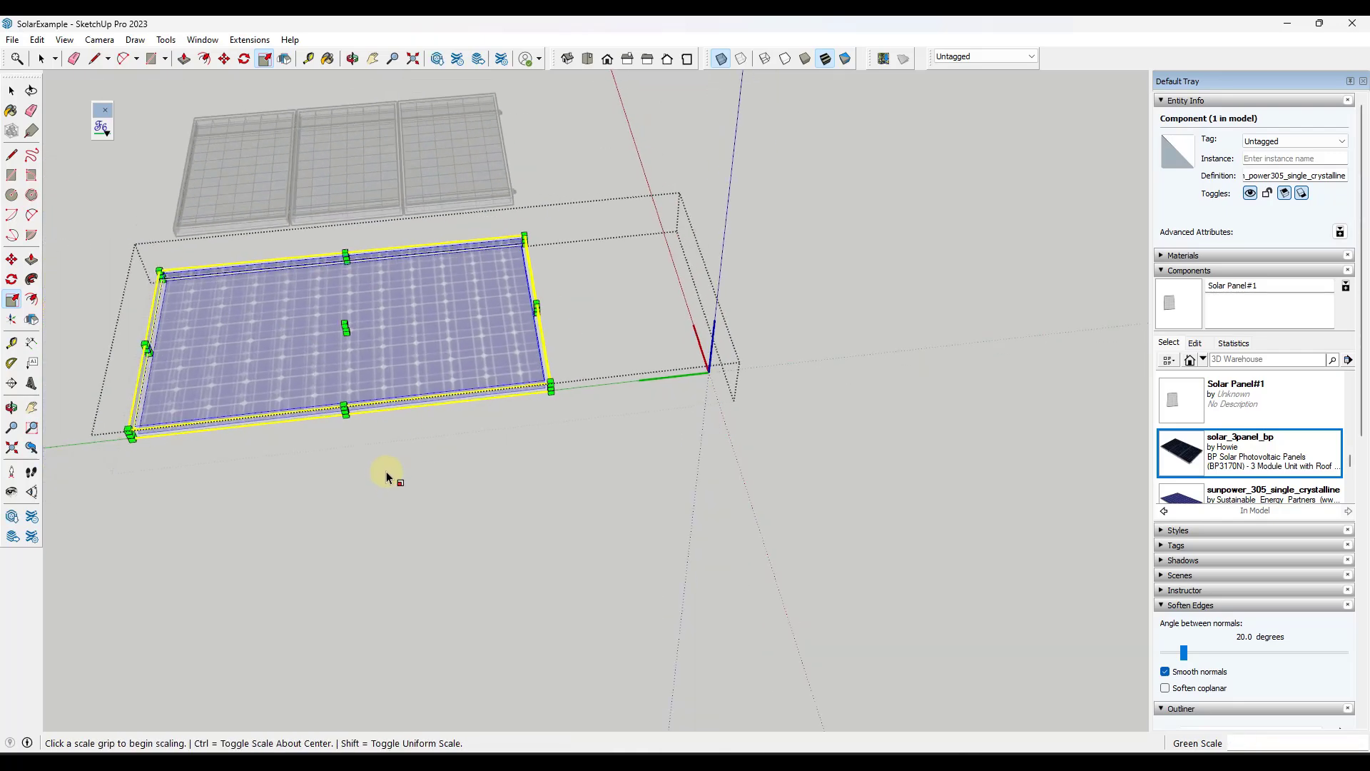
{"action": "key", "text": "space"}
{"action": "left_click", "coordinate": [383, 474]}
{"action": "middle_click_drag", "start_coordinate": [442, 472], "coordinate": [492, 396]}
{"action": "left_click", "coordinate": [492, 396]}
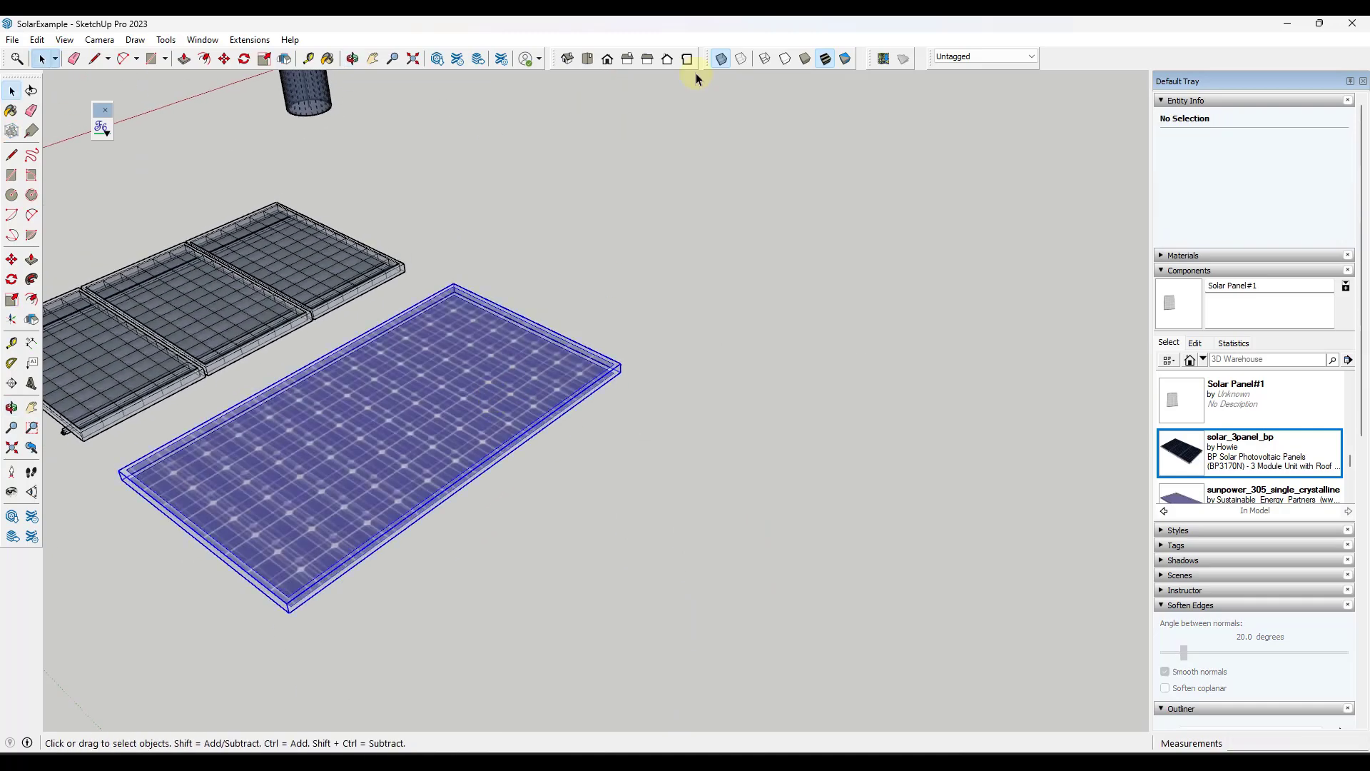
Turn off X-Ray and move the blue panel off the blank panel to an open spot beside it.
{"action": "left_click", "coordinate": [721, 59]}
{"action": "middle_click_drag", "start_coordinate": [454, 280], "coordinate": [448, 326]}
{"action": "key", "text": "m"}
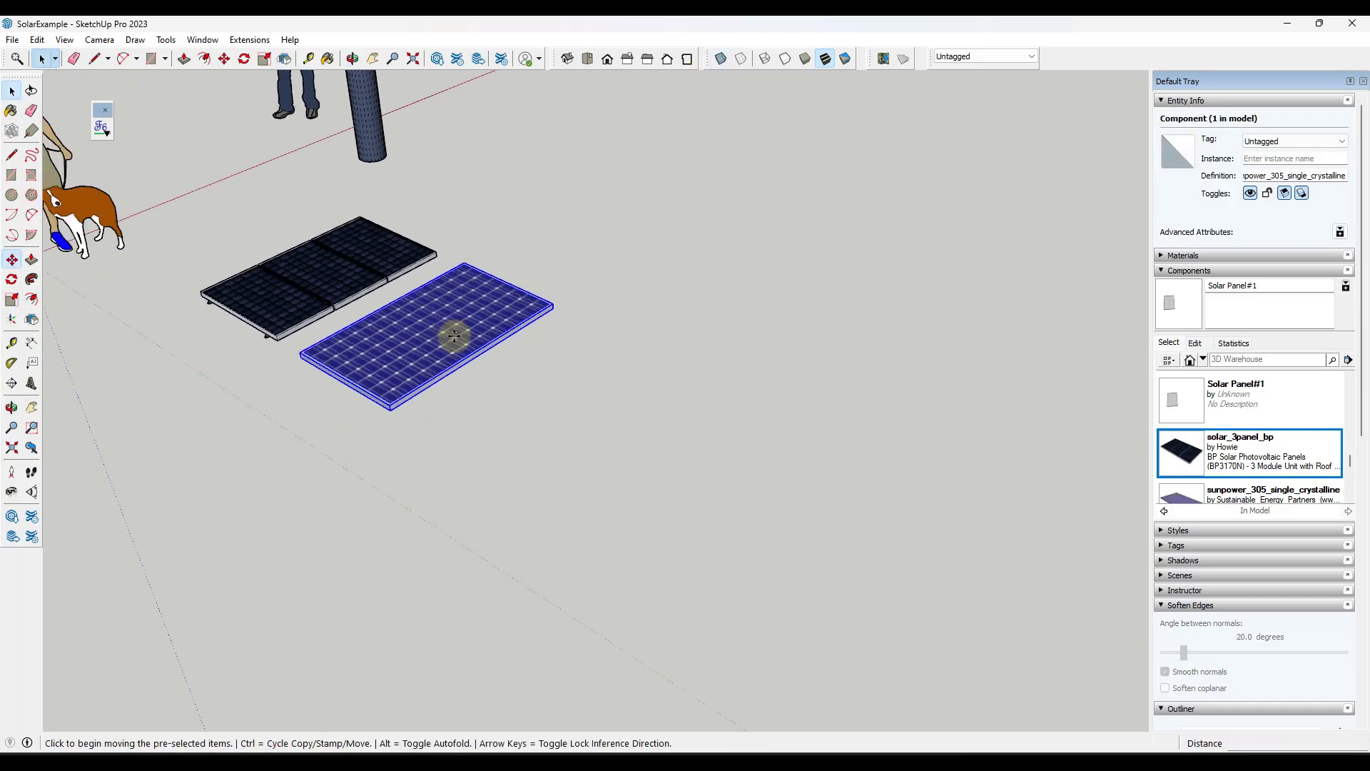
{"action": "left_click", "coordinate": [451, 331]}
{"action": "left_click", "coordinate": [611, 407]}
{"action": "key", "text": "space"}
{"action": "scroll", "coordinate": [428, 341], "scroll_direction": "down", "scroll_amount": 3}
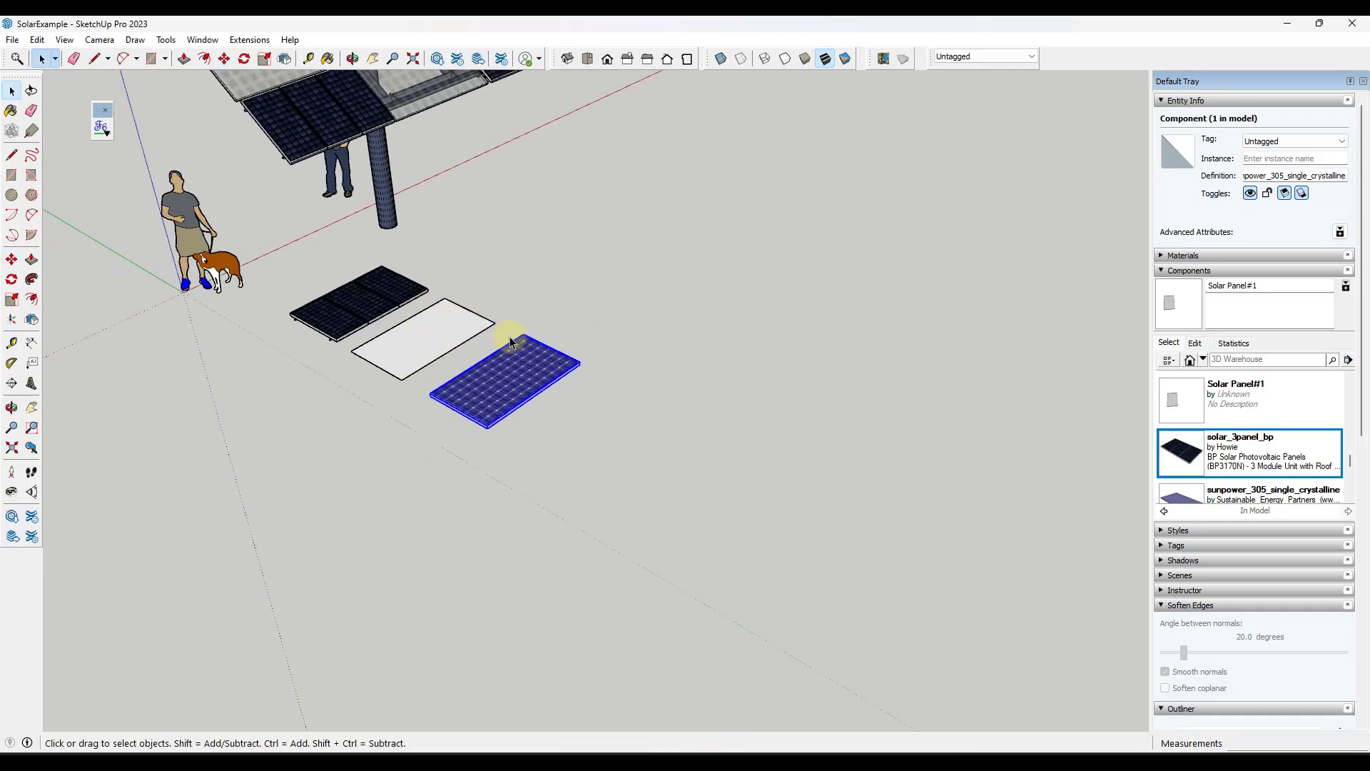
Try to replace the four blank panels in the pole-mounted array with the sunpower_305_single_crystalline component.
{"action": "middle_click_drag", "start_coordinate": [511, 342], "coordinate": [671, 265]}
{"action": "scroll", "coordinate": [1238, 469], "scroll_direction": "down", "scroll_amount": 1}
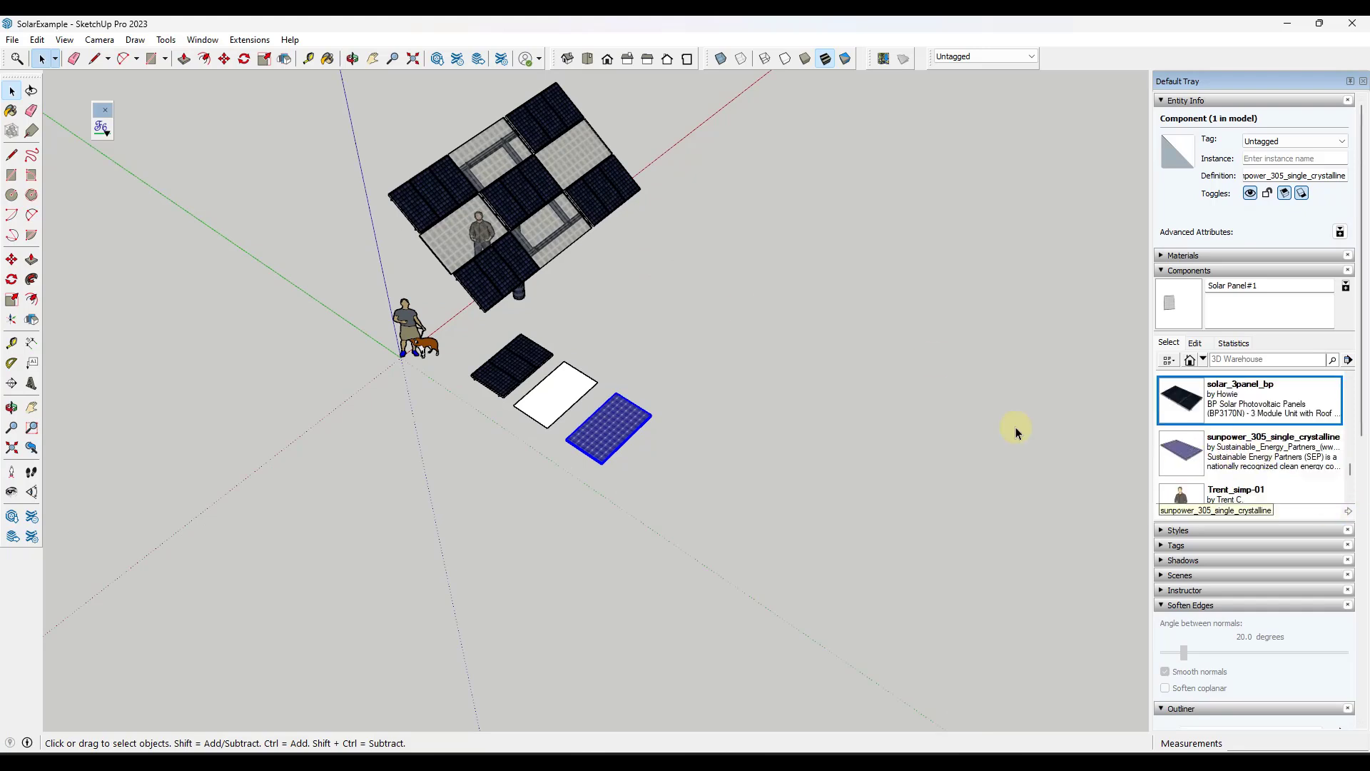
{"action": "left_click", "coordinate": [475, 230]}
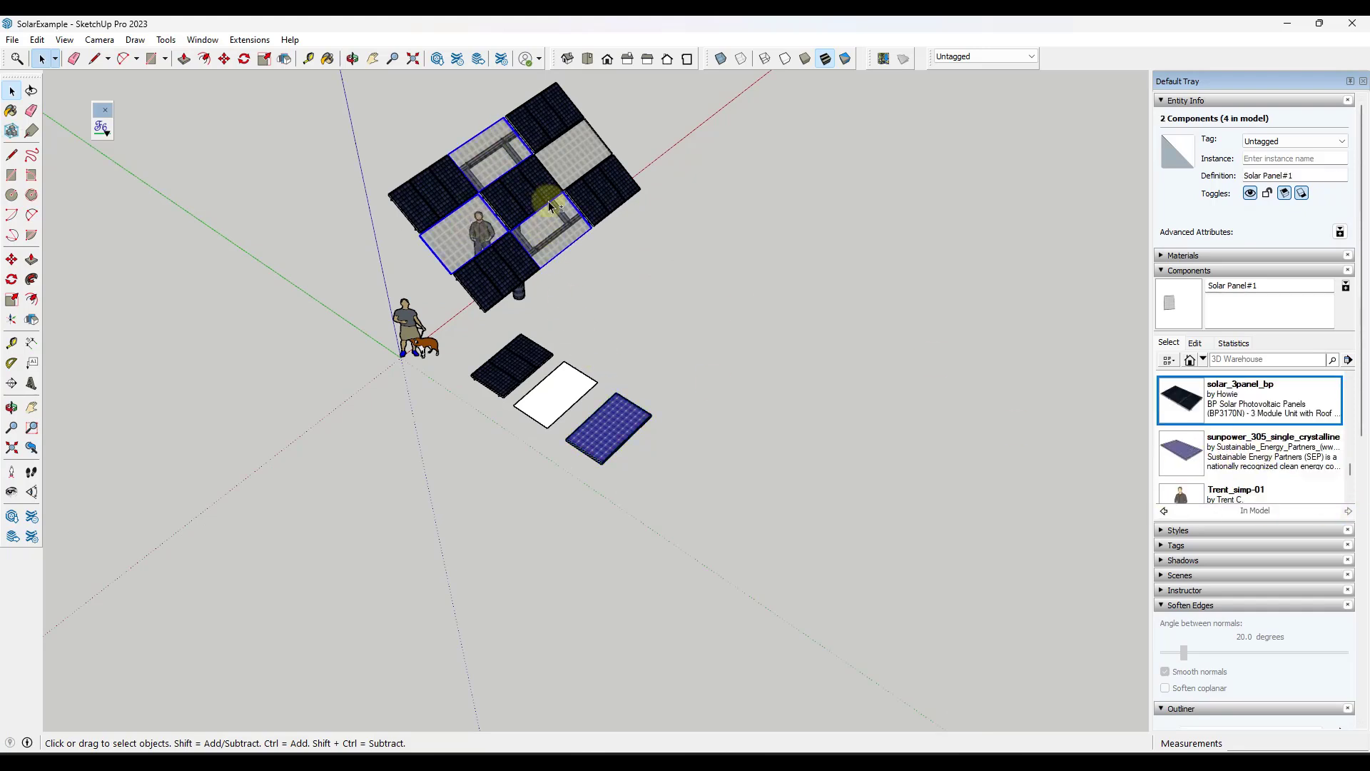
{"action": "right_click", "coordinate": [1237, 457]}
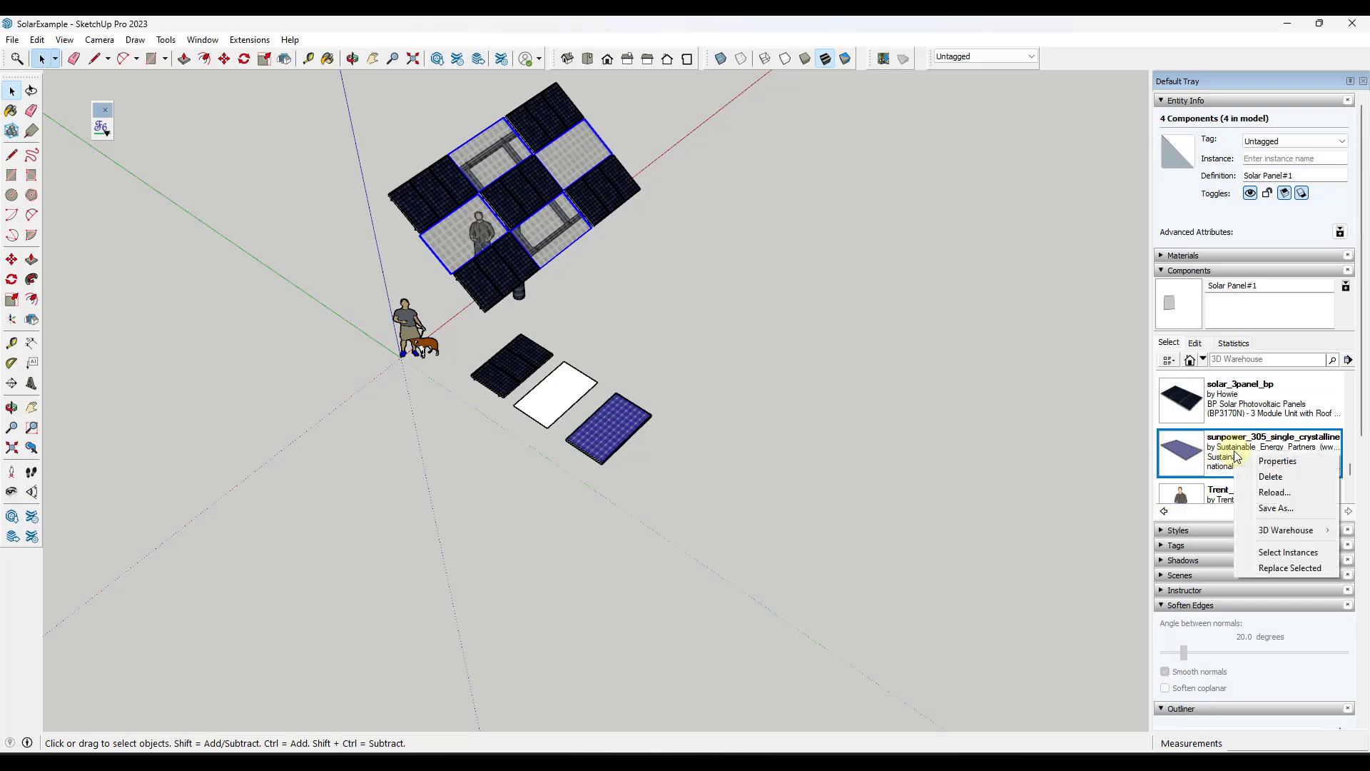
{"action": "left_click", "coordinate": [1274, 568]}
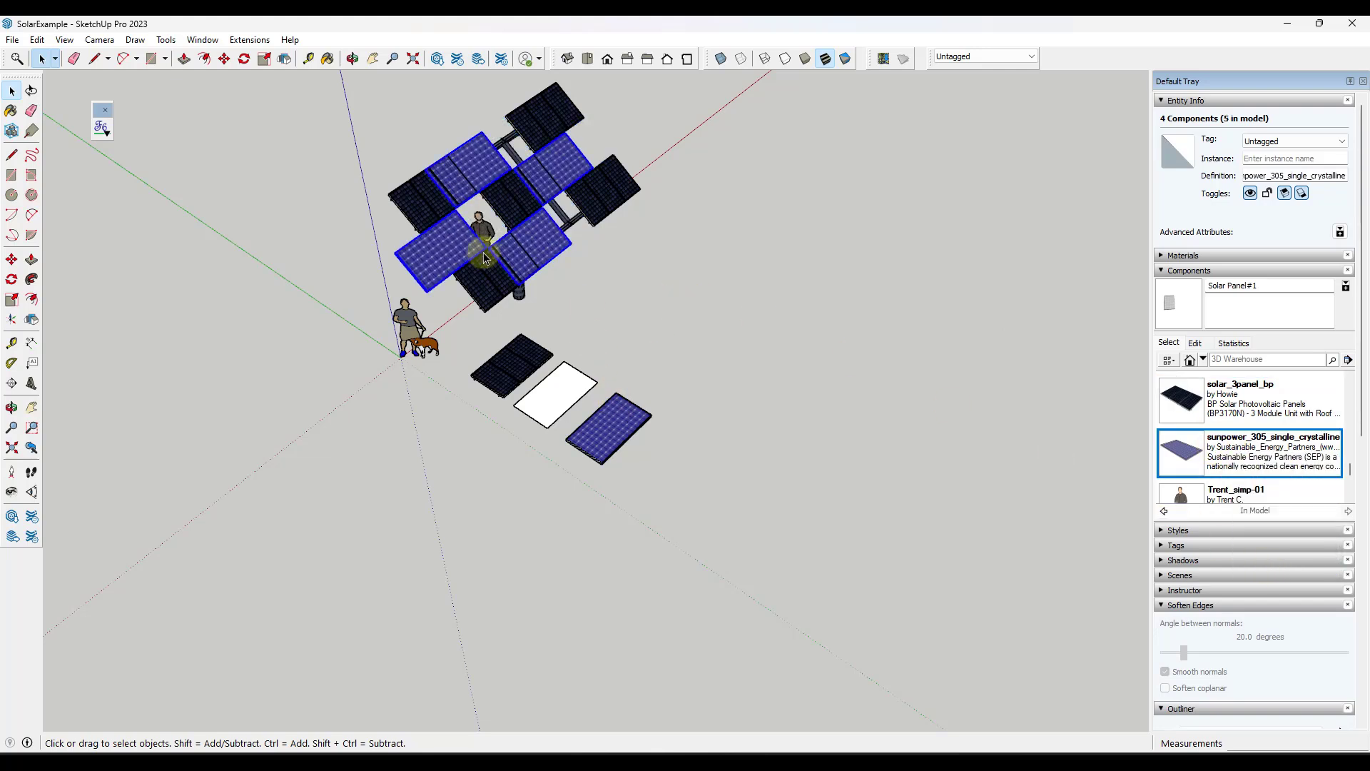
{"action": "scroll", "coordinate": [611, 292], "scroll_direction": "up", "scroll_amount": 5}
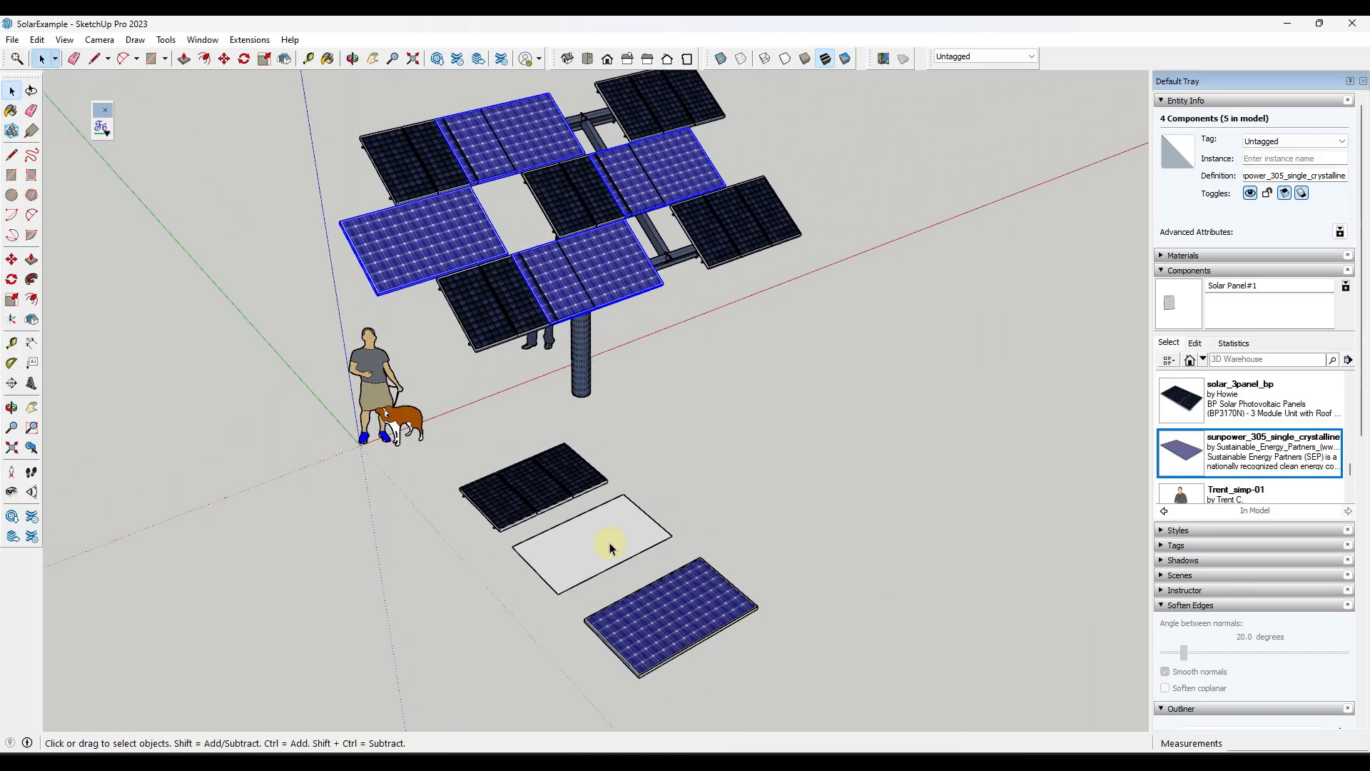
Check the axes position inside the loose blue panel, close it, and undo the replacement of the array's blank panels.
{"action": "double_click", "coordinate": [669, 614]}
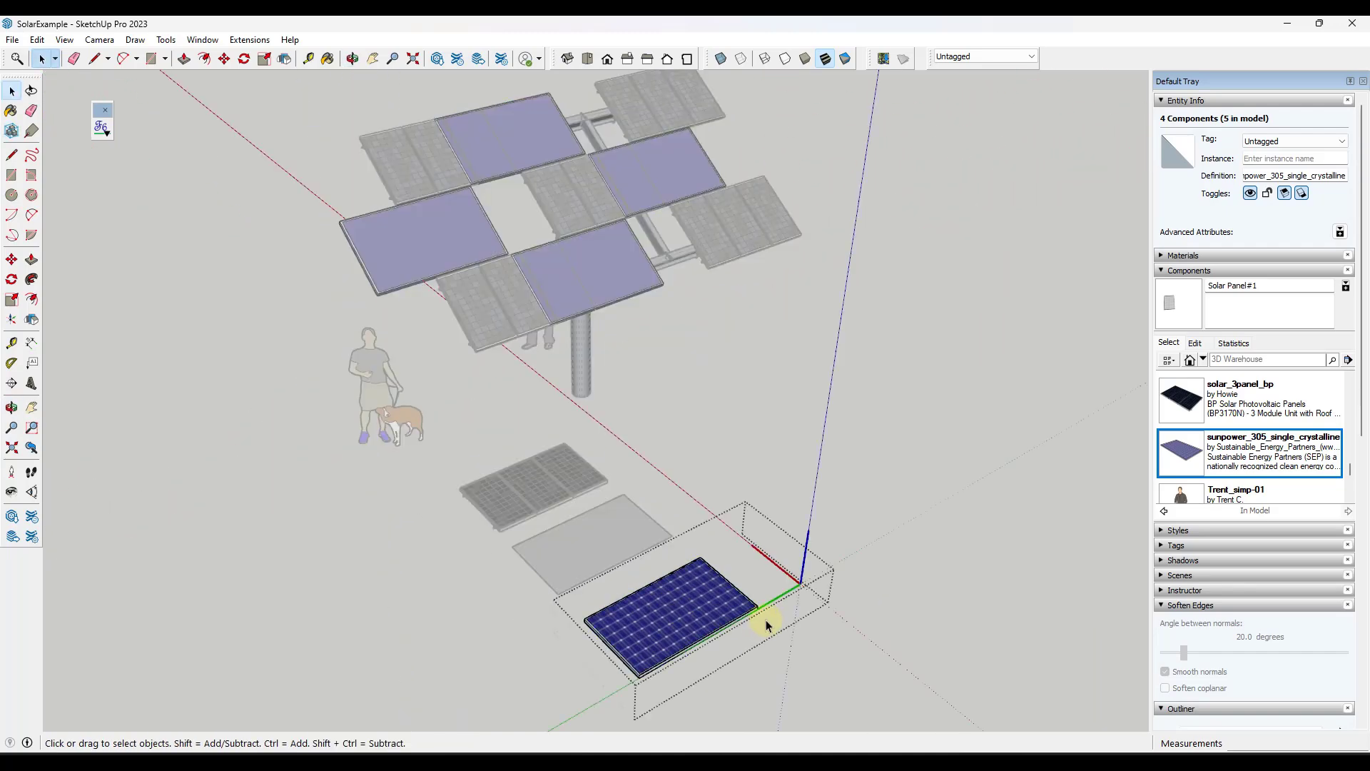
{"action": "left_click", "coordinate": [853, 498]}
{"action": "key", "text": "ctrl+z"}
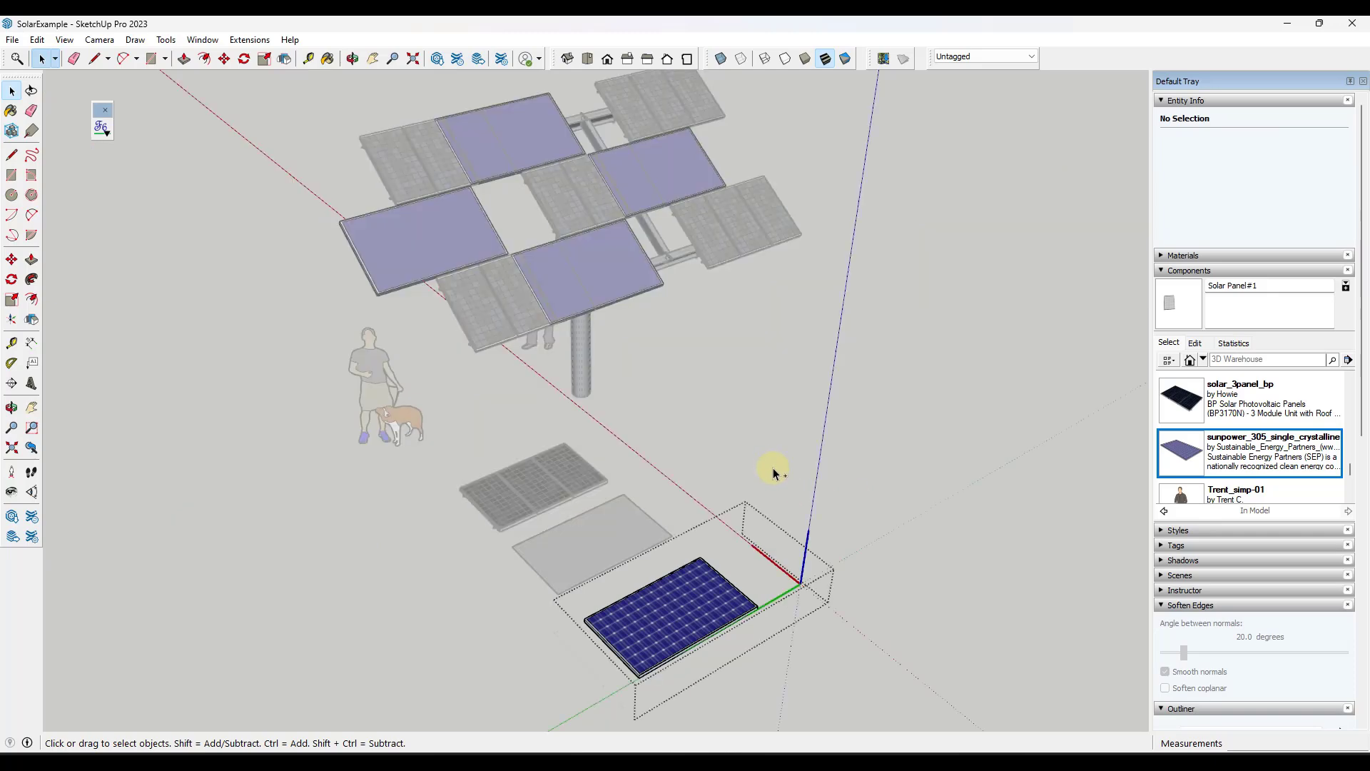
{"action": "key", "text": "ctrl+z"}
{"action": "key", "text": "ctrl+z"}
Inside the loose blue panel, relocate the component axes to the panel's bottom front corner and close the component.
{"action": "double_click", "coordinate": [701, 615]}
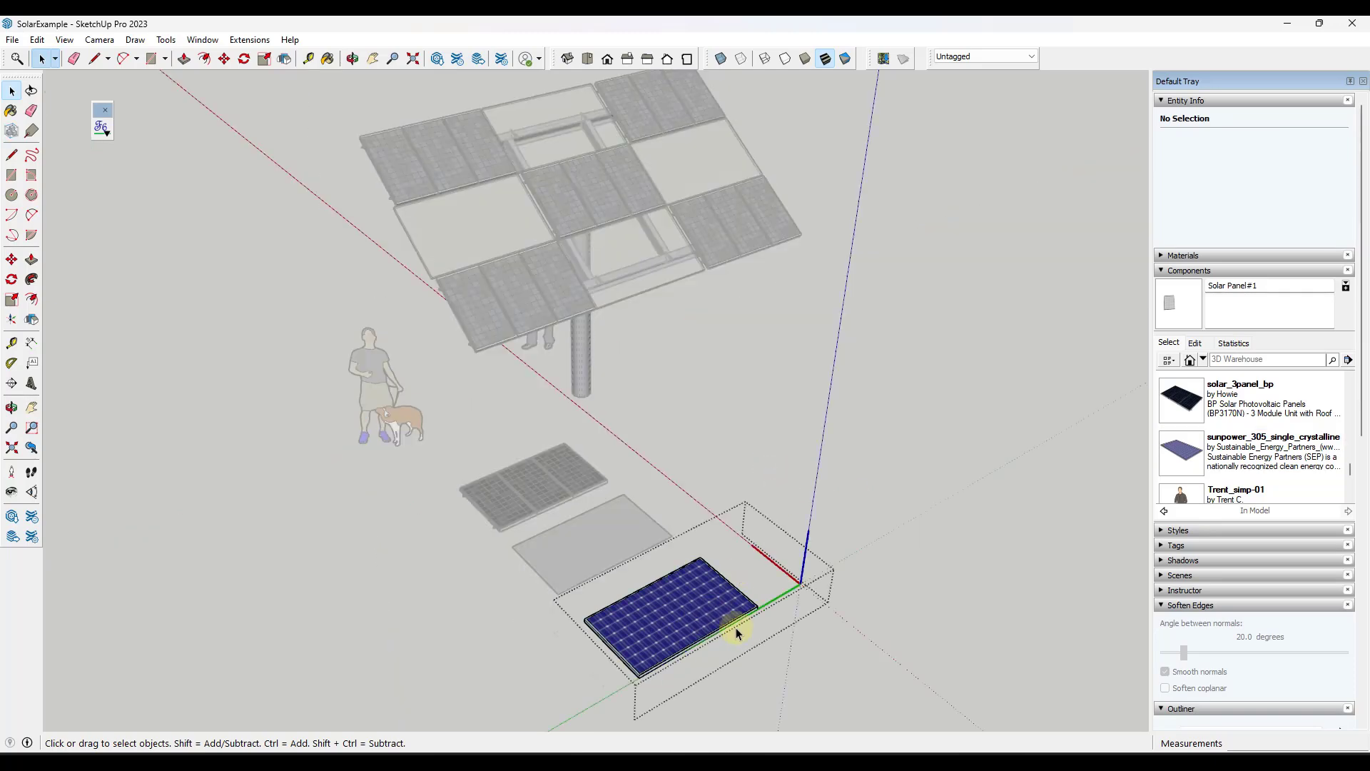
{"action": "scroll", "coordinate": [745, 625], "scroll_direction": "up", "scroll_amount": 3}
{"action": "middle_click_drag", "start_coordinate": [752, 628], "coordinate": [312, 485]}
{"action": "left_click", "coordinate": [11, 319]}
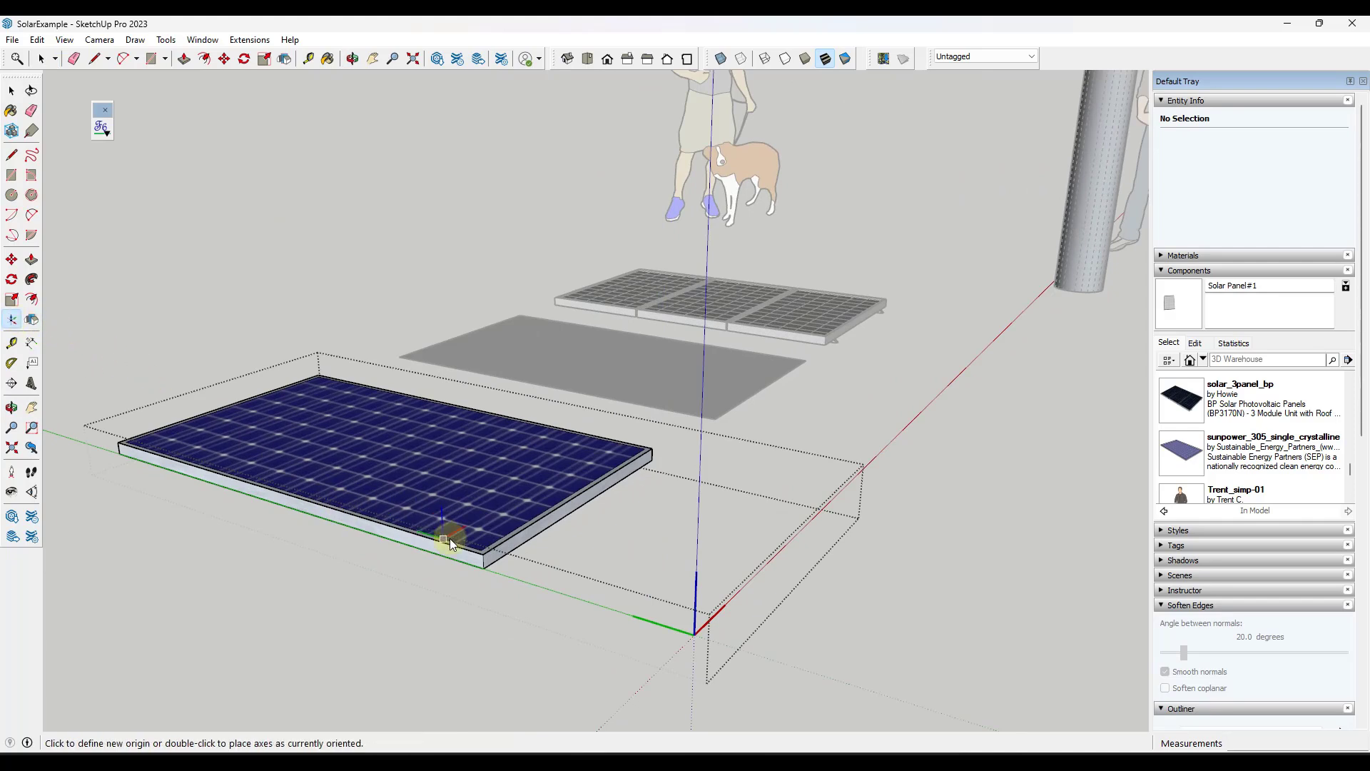
{"action": "double_click", "coordinate": [484, 571]}
{"action": "left_click", "coordinate": [618, 554]}
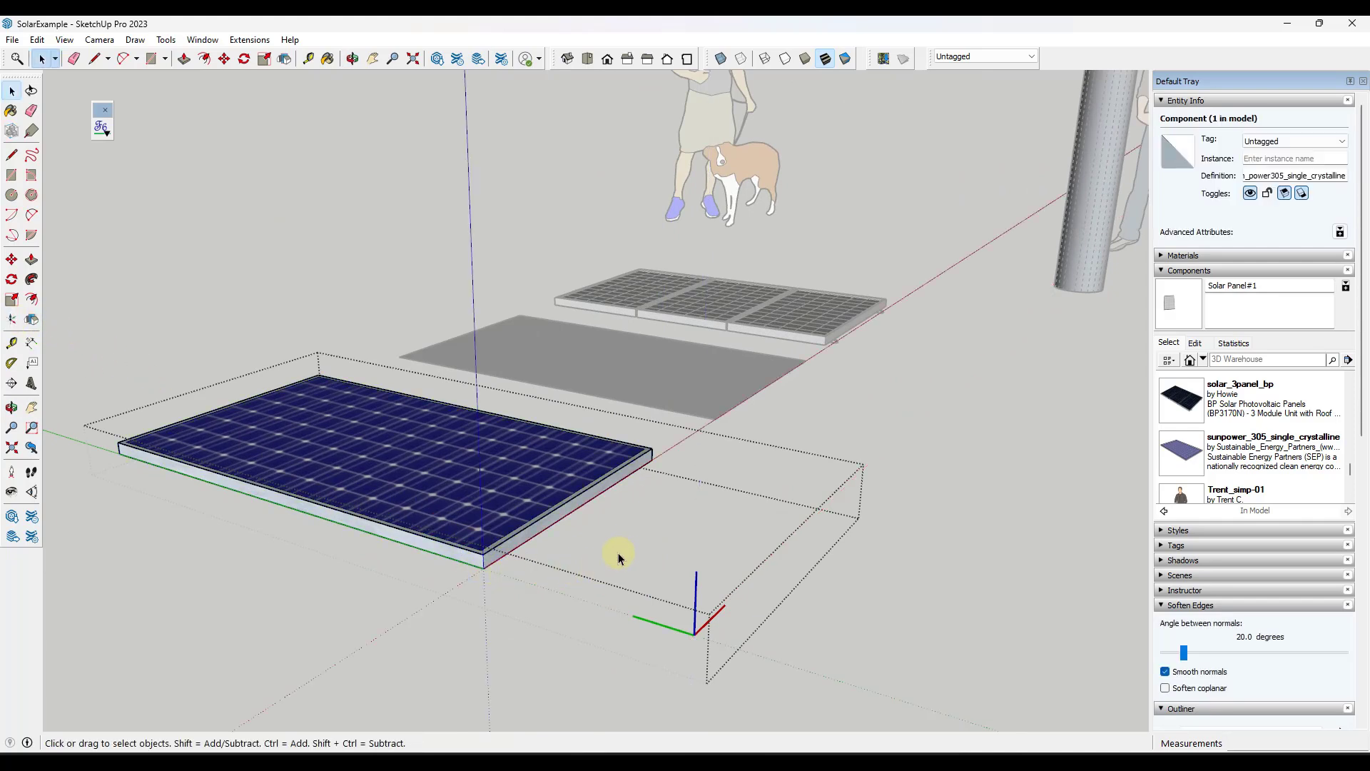
{"action": "left_click", "coordinate": [768, 432]}
Select the four blank panels in the array and replace them with the sunpower_305_single_crystalline component.
{"action": "scroll", "coordinate": [450, 490], "scroll_direction": "down", "scroll_amount": 5}
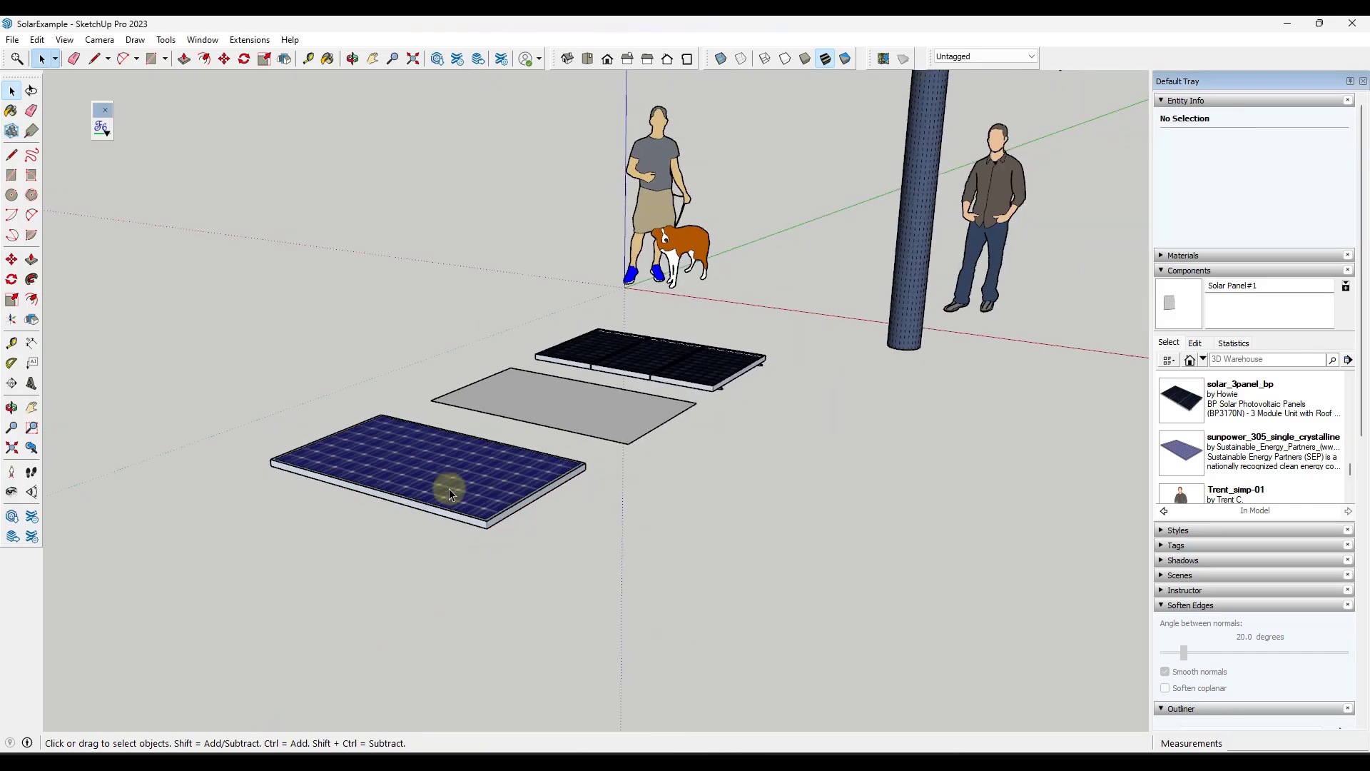
{"action": "middle_click_drag", "start_coordinate": [412, 459], "coordinate": [846, 500]}
{"action": "middle_click_drag", "start_coordinate": [576, 462], "coordinate": [532, 442]}
{"action": "left_click", "coordinate": [585, 311]}
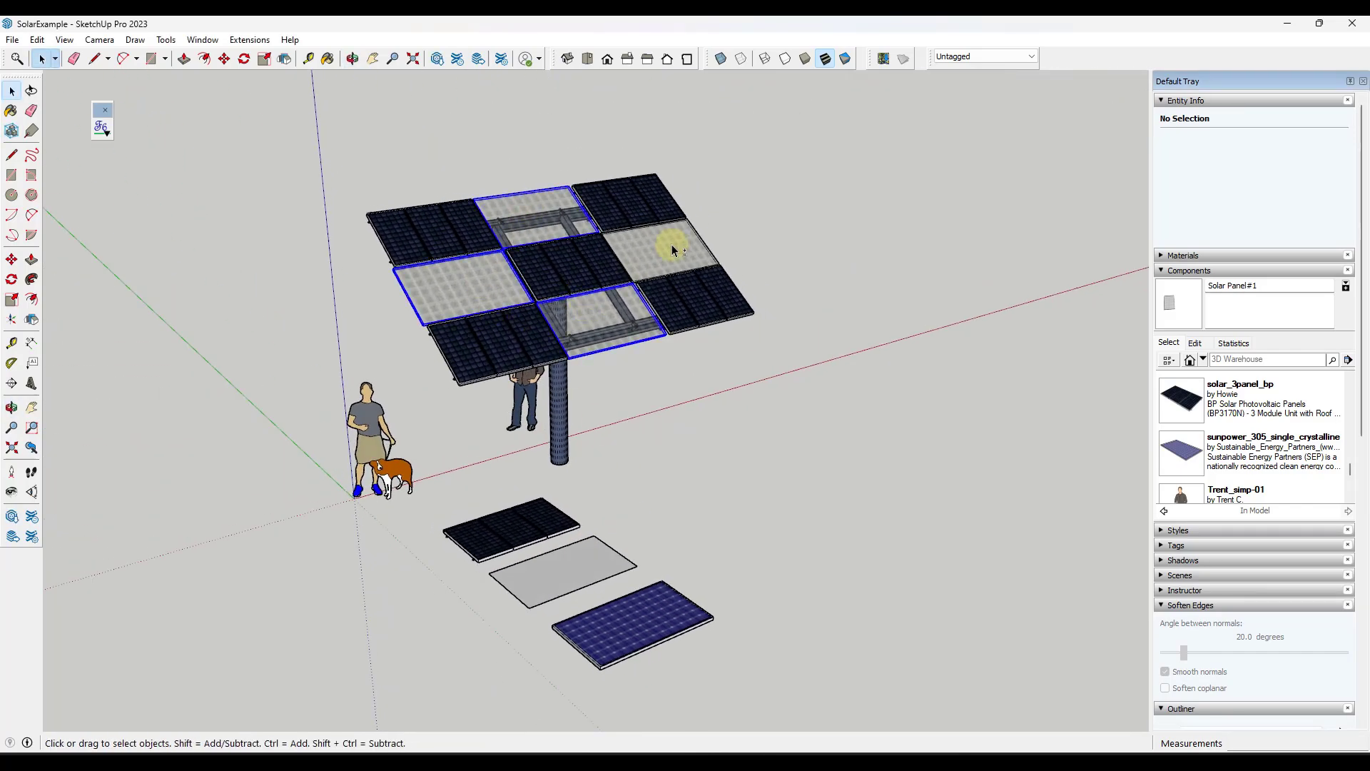
{"action": "right_click", "coordinate": [1247, 457]}
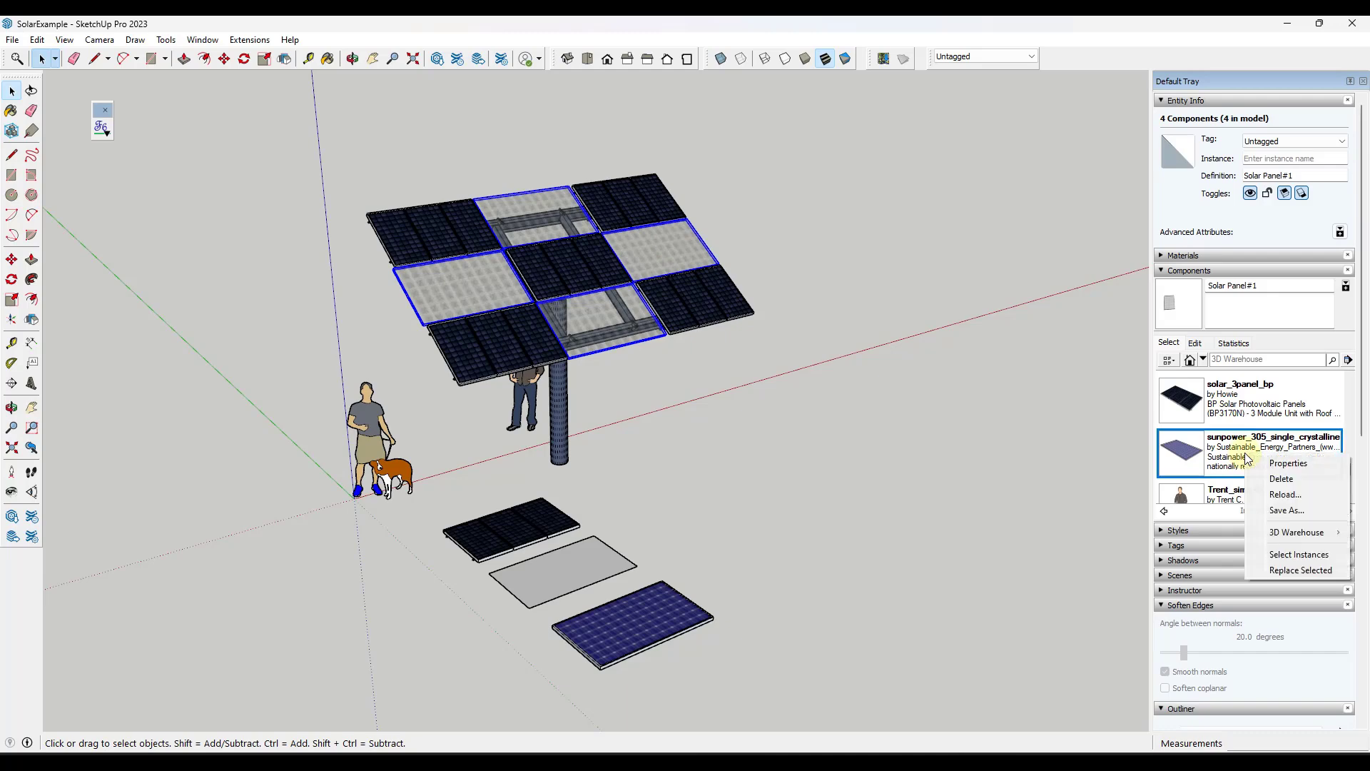
{"action": "left_click", "coordinate": [1292, 575]}
{"action": "middle_click_drag", "start_coordinate": [781, 409], "coordinate": [678, 323]}
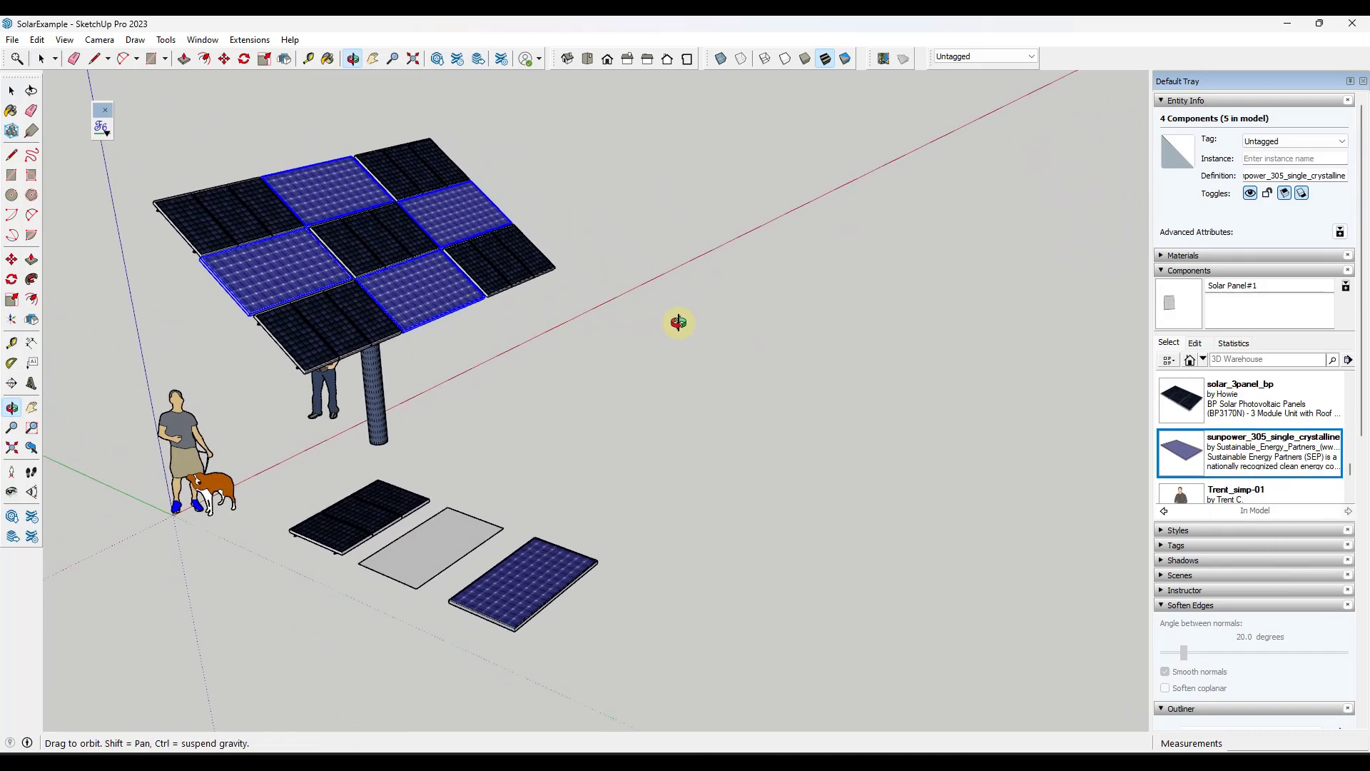
{"action": "scroll", "coordinate": [676, 321], "scroll_direction": "down", "scroll_amount": 3}
{"action": "scroll", "coordinate": [423, 256], "scroll_direction": "up", "scroll_amount": 4}
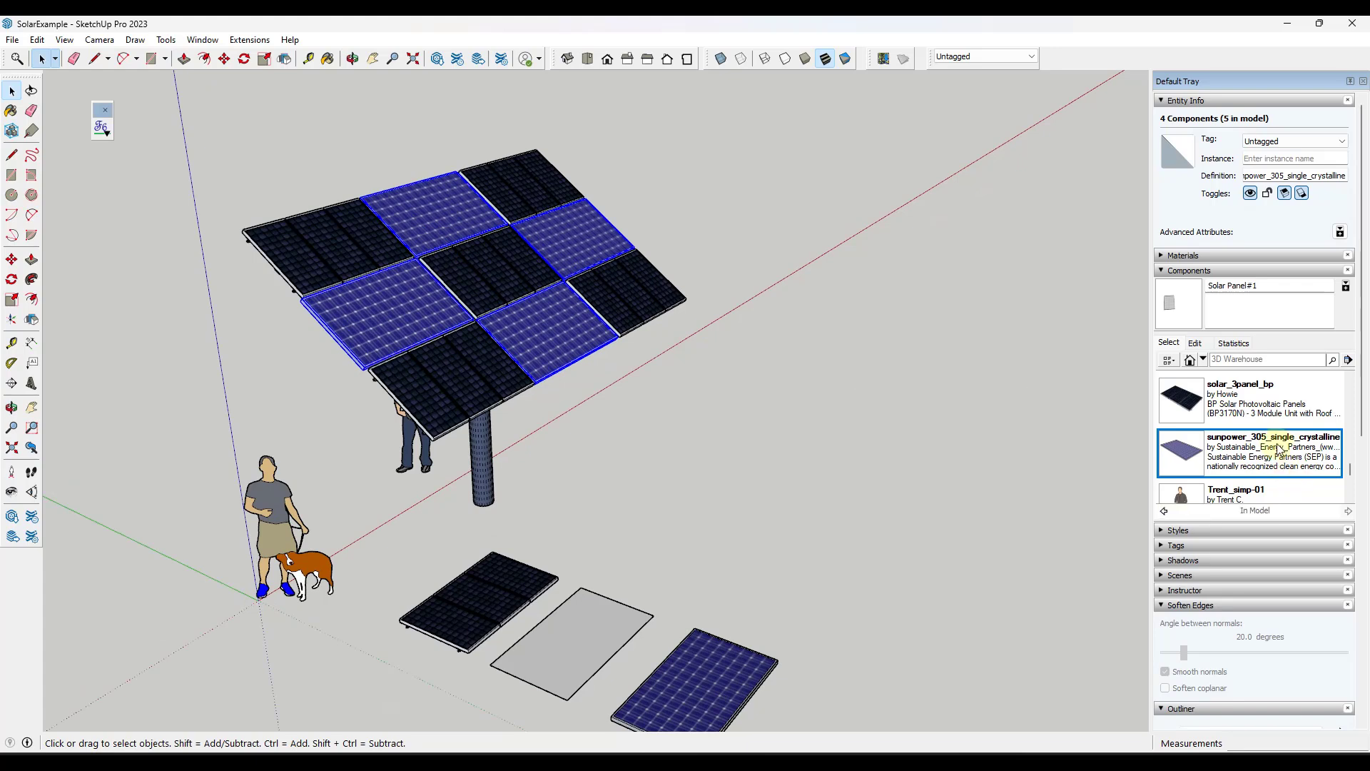
Replace the black panels at the array's center and lower right corner with the Solar Panel#1 component.
{"action": "scroll", "coordinate": [1274, 449], "scroll_direction": "down", "scroll_amount": 2}
{"action": "scroll", "coordinate": [1256, 440], "scroll_direction": "up", "scroll_amount": 3}
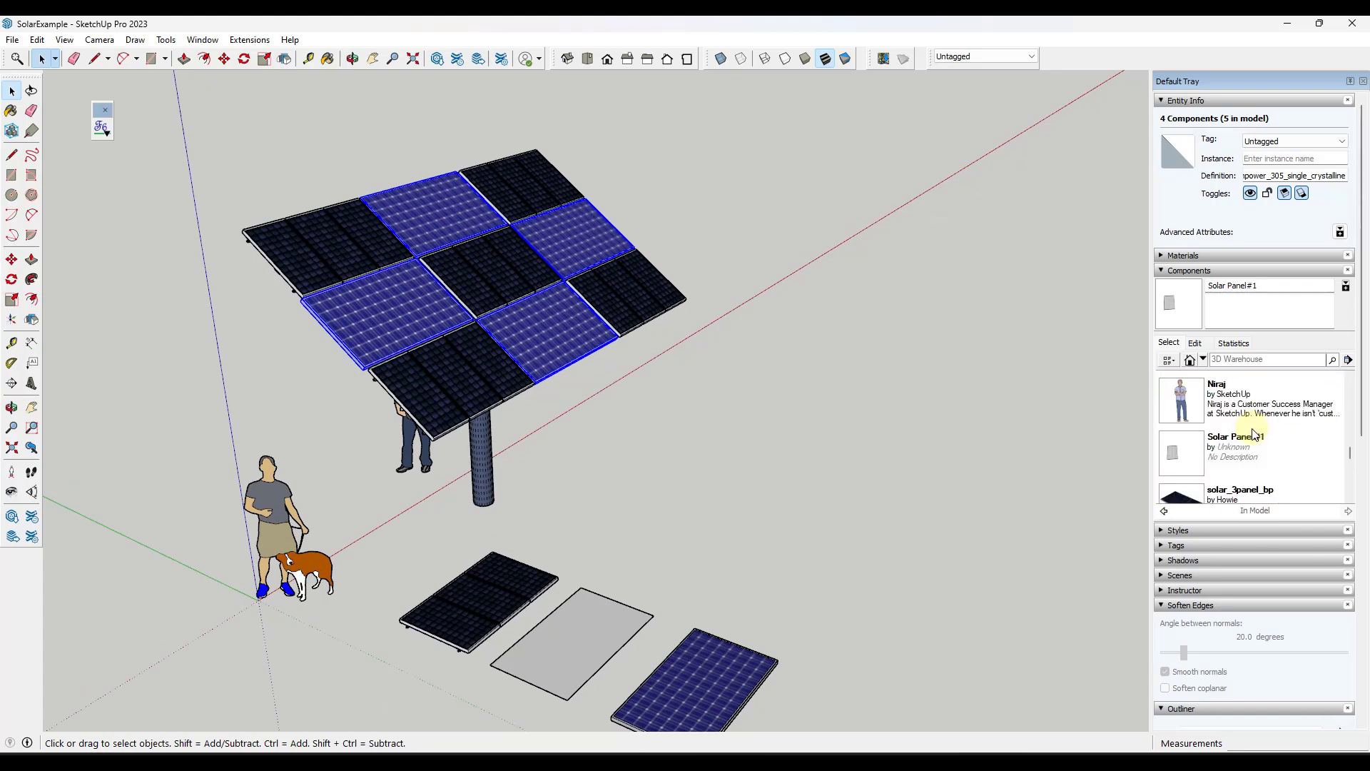
{"action": "left_click", "coordinate": [816, 414]}
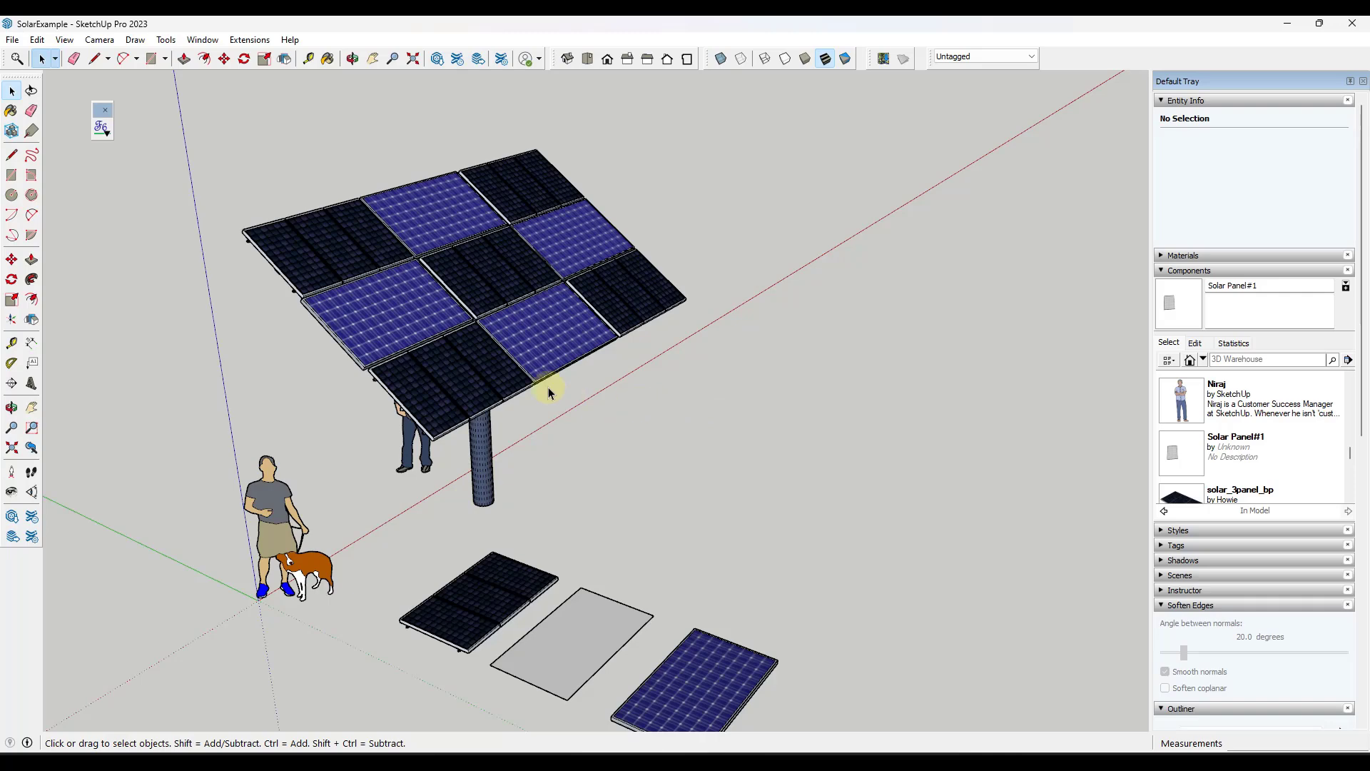
{"action": "left_click", "coordinate": [489, 276]}
{"action": "left_click", "coordinate": [623, 290], "text": "ctrl"}
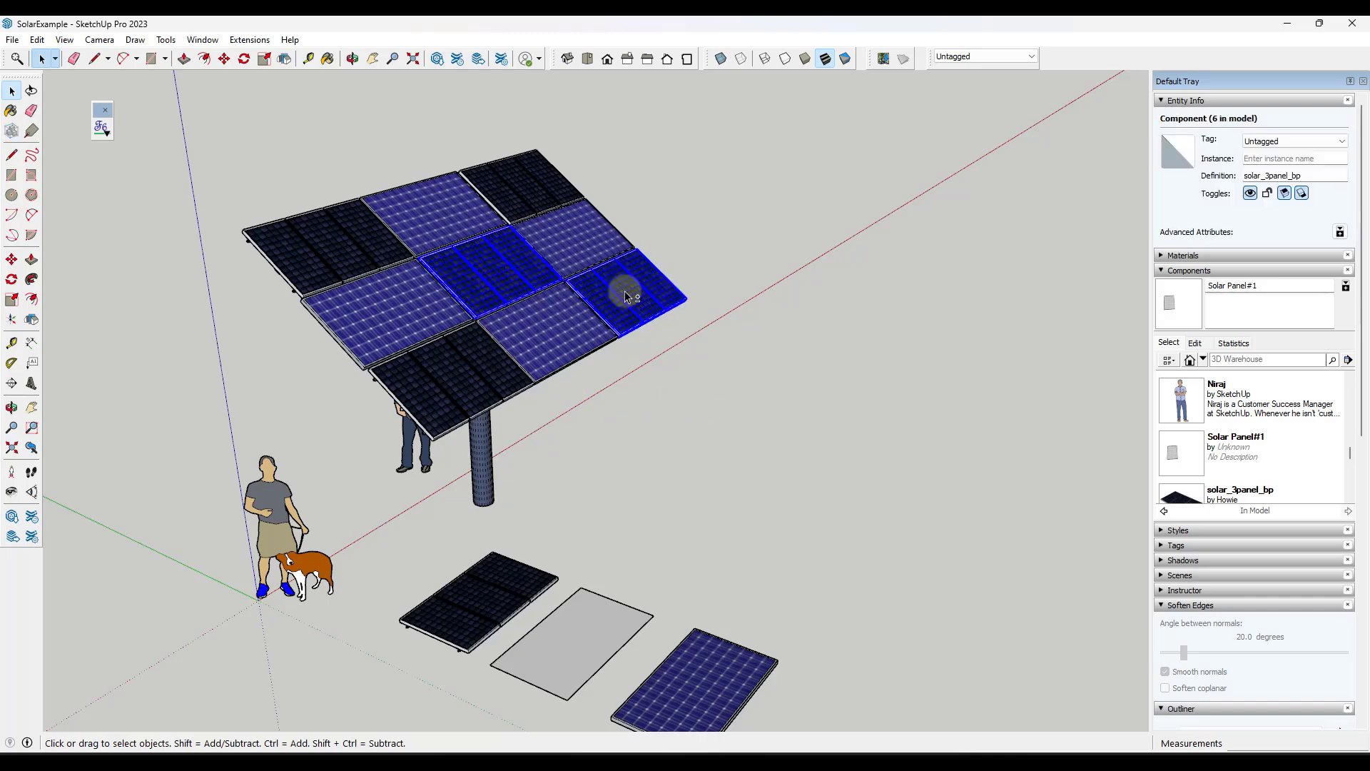
{"action": "right_click", "coordinate": [1273, 465]}
{"action": "left_click", "coordinate": [1261, 572]}
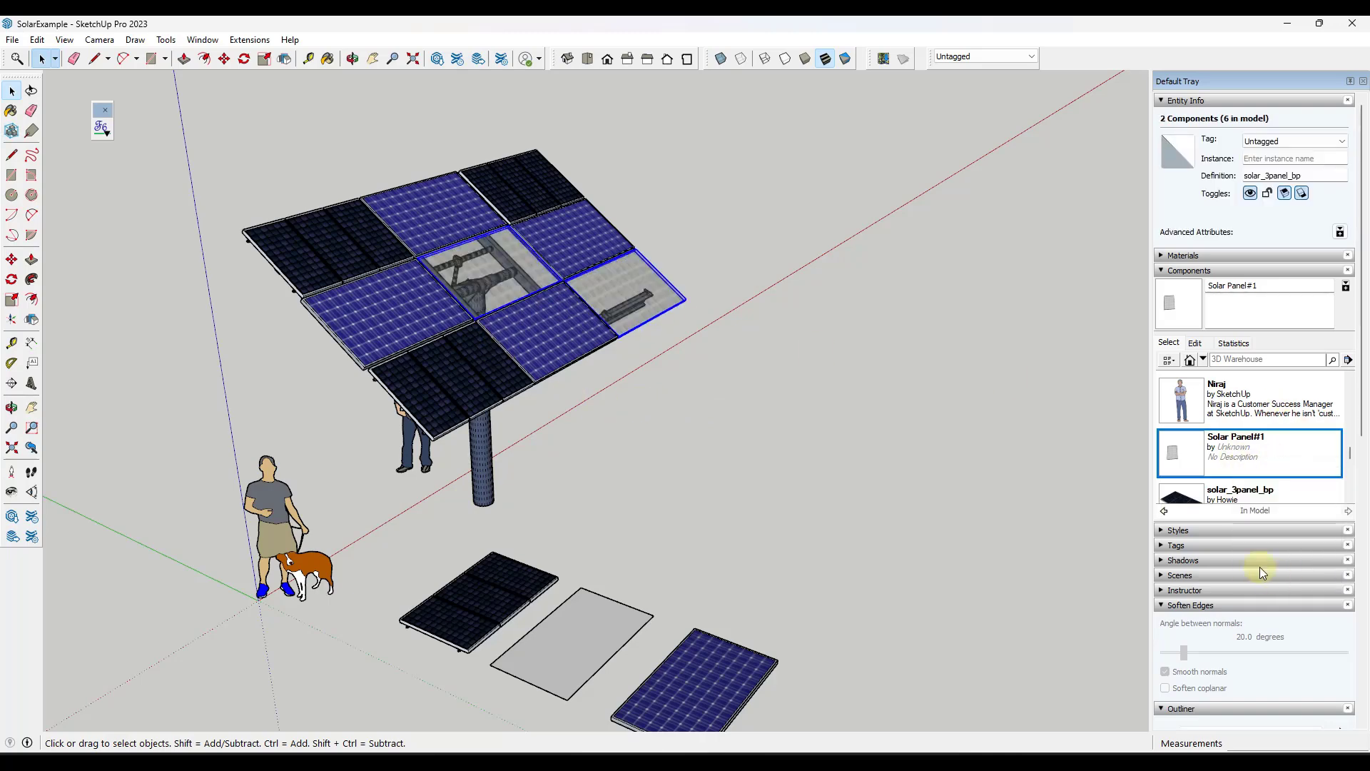
Replace the two selected blank panels in the array with the solar_3panel_bp component.
{"action": "middle_click_drag", "start_coordinate": [687, 288], "coordinate": [642, 285]}
{"action": "scroll", "coordinate": [1254, 464], "scroll_direction": "down", "scroll_amount": 2}
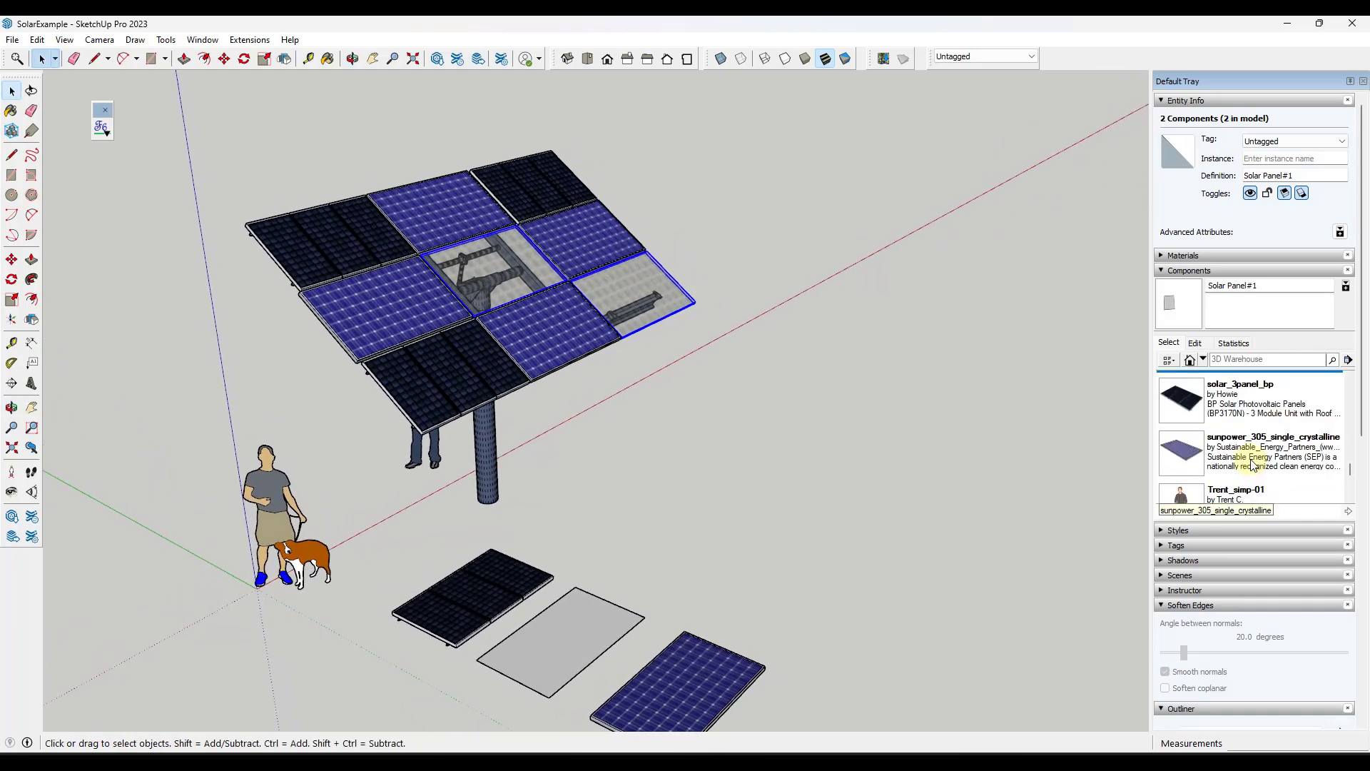
{"action": "right_click", "coordinate": [1234, 404]}
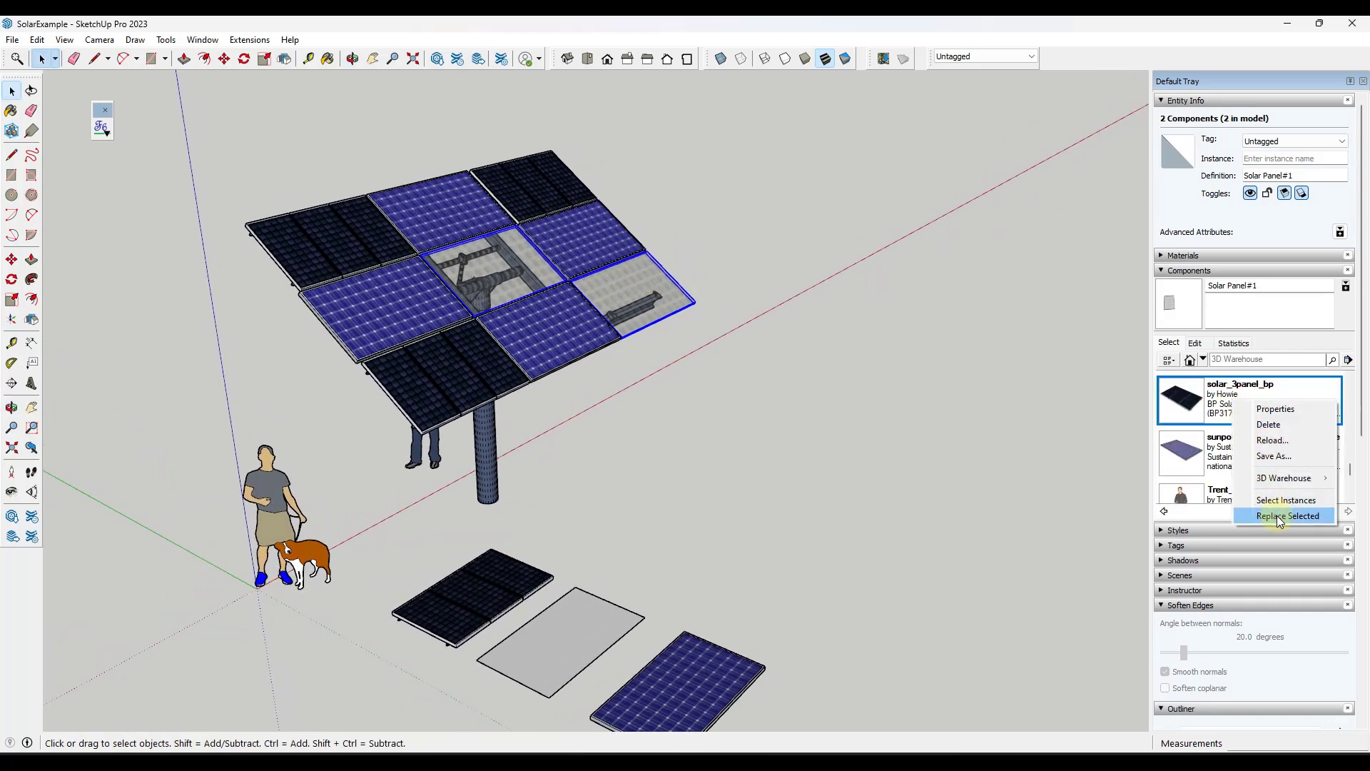